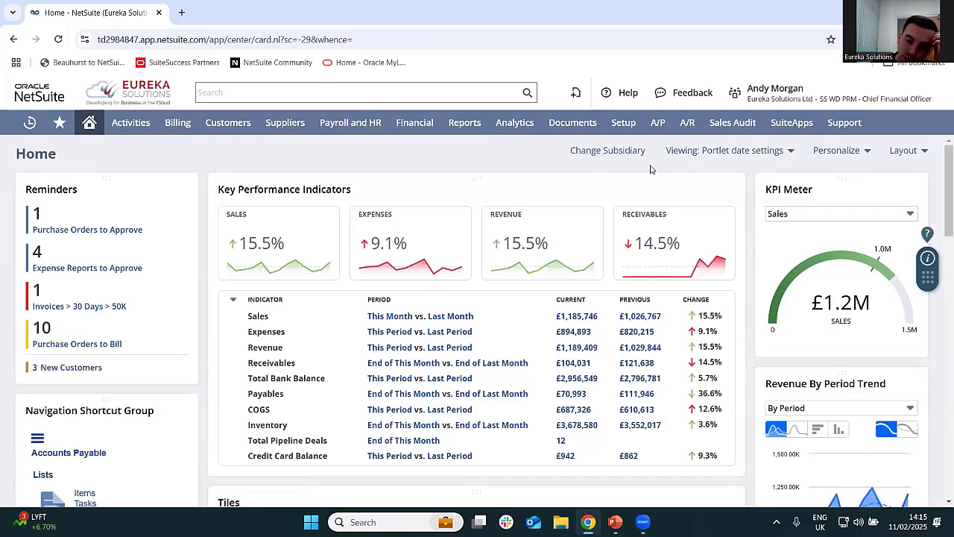
# - Look through the full list of roles available to the signed-in account
pyautogui.moveTo(757, 105)
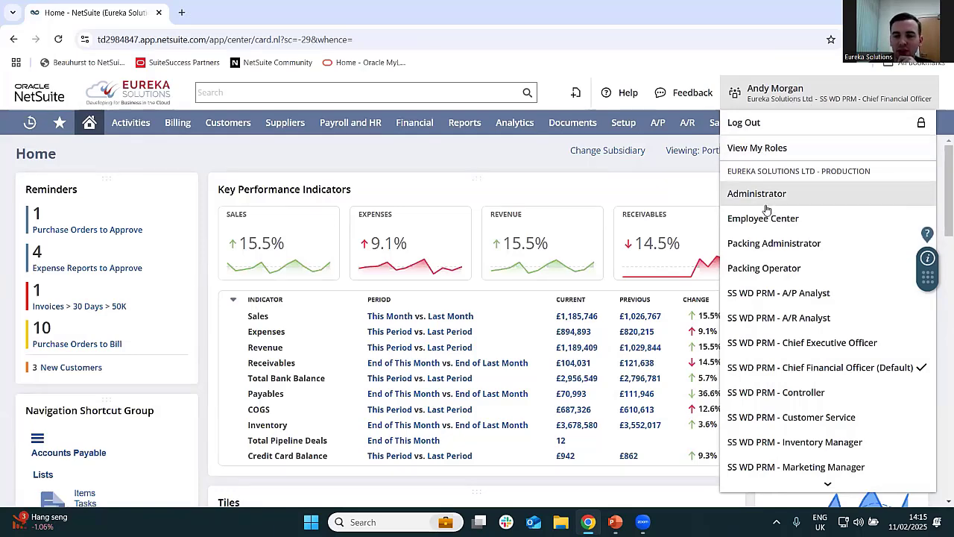
pyautogui.scroll(-2, 783, 230)
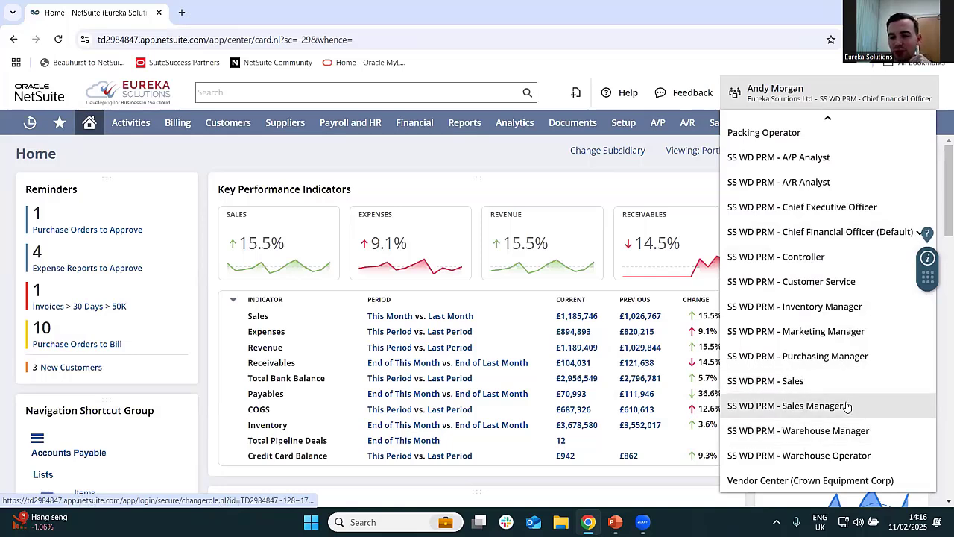
pyautogui.scroll(2, 847, 406)
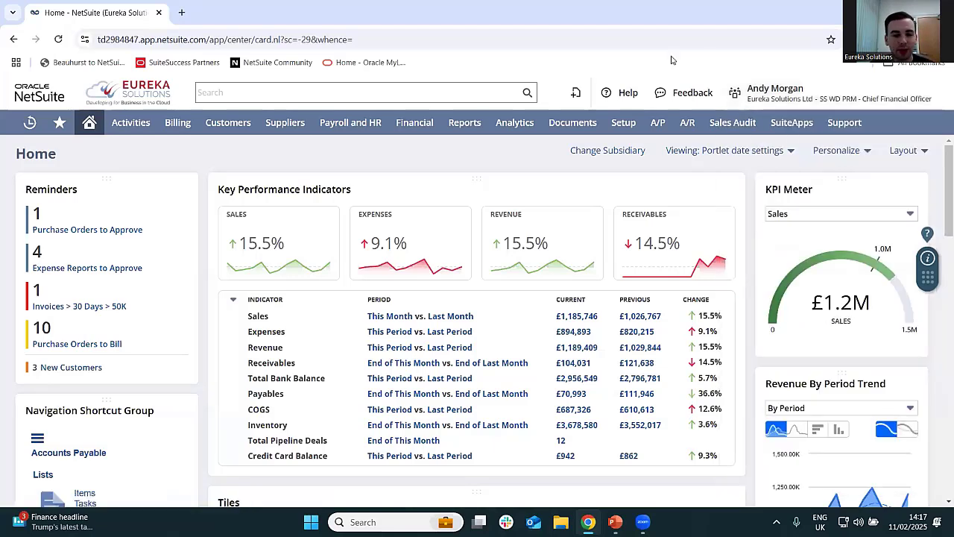
# - Search globally for "comp", narrow it to customer records with the "cu:" prefix, and clear the search
pyautogui.click(404, 89)
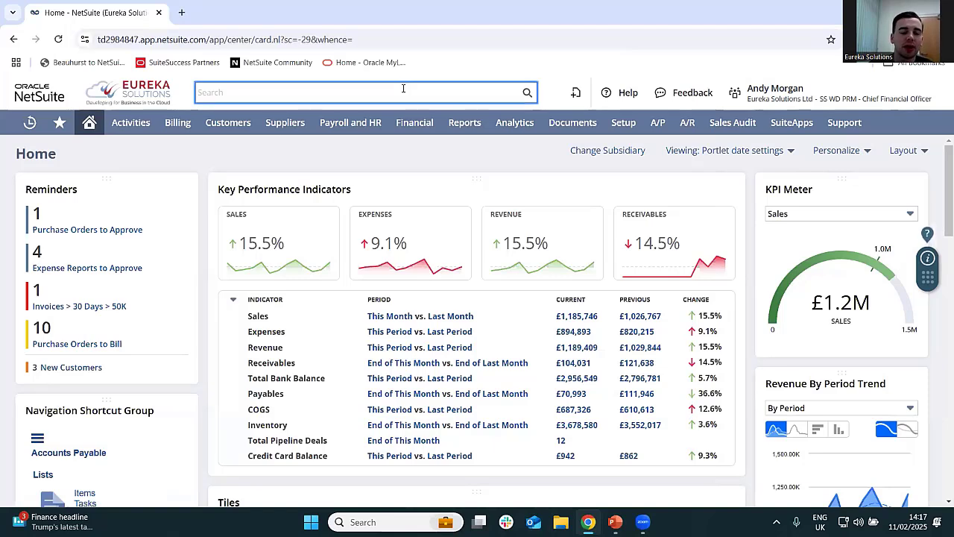
pyautogui.write('comp')
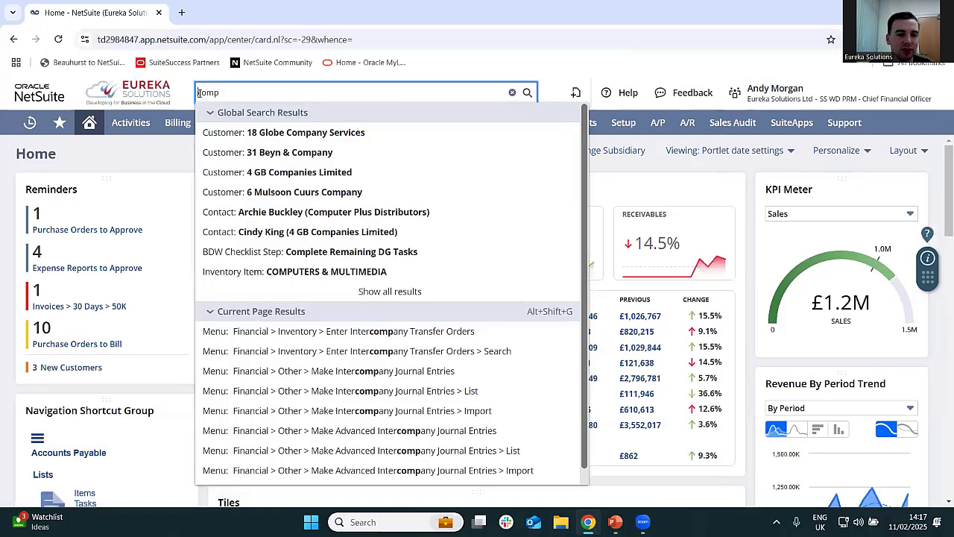
pyautogui.click(199, 92)
pyautogui.write('cu:')
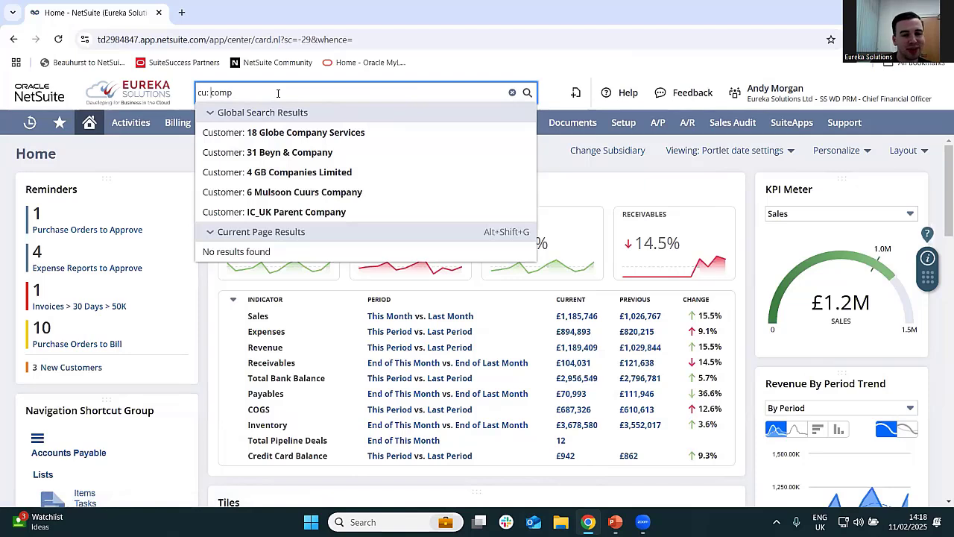
pyautogui.moveTo(278, 92); pyautogui.dragTo(190, 99)
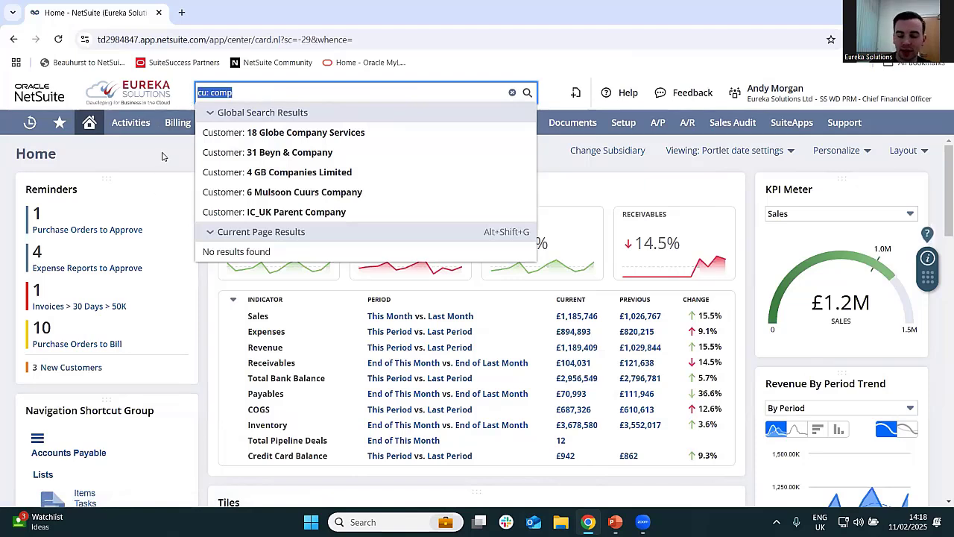
pyautogui.press('BackSpace')
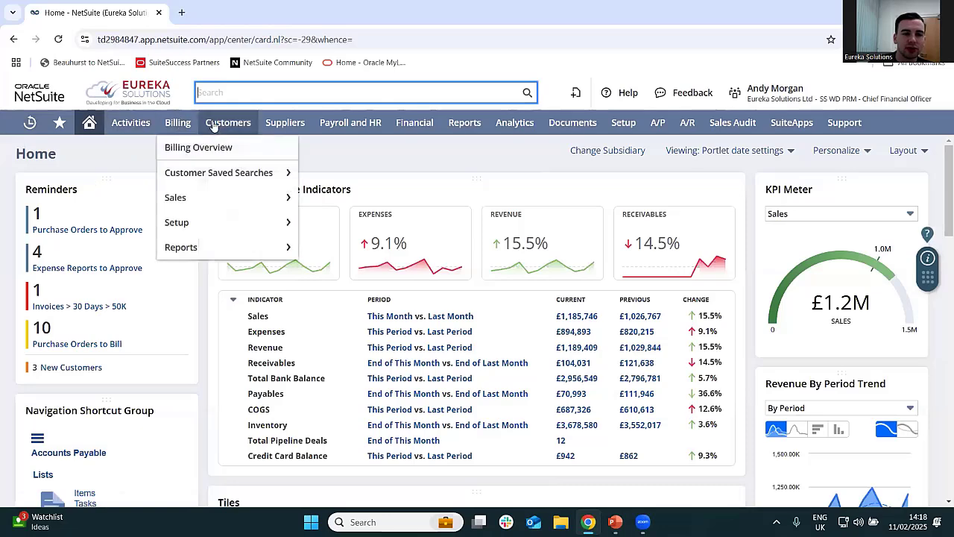
pyautogui.moveTo(459, 127)
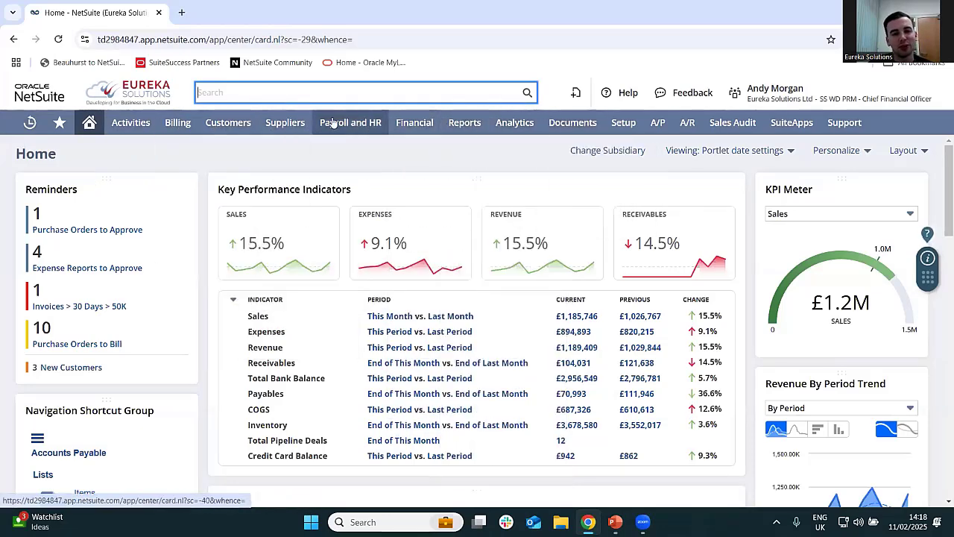
pyautogui.moveTo(287, 124)
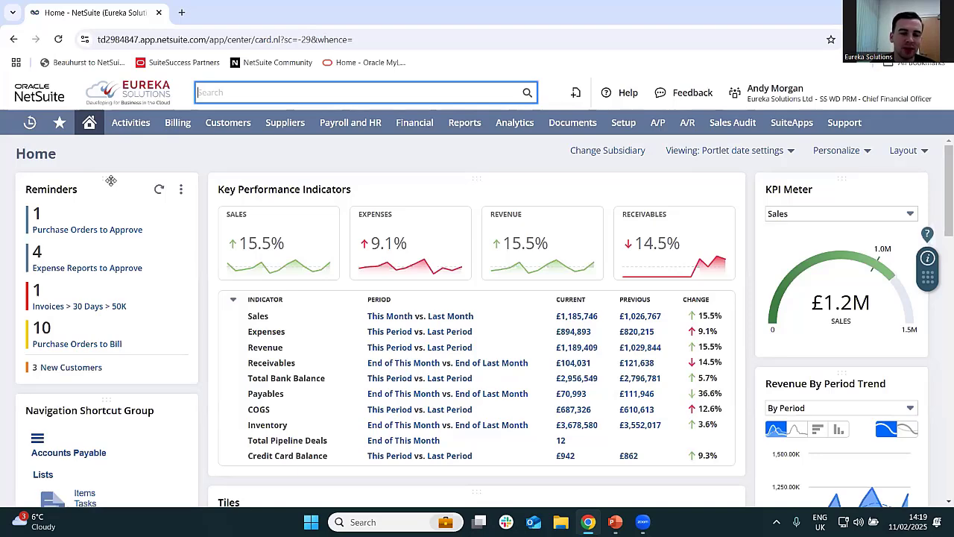
# - Move the Reminders portlet above Key Performance Indicators and return it to its original spot above Navigation Shortcut Group
pyautogui.moveTo(110, 180); pyautogui.dragTo(529, 173)
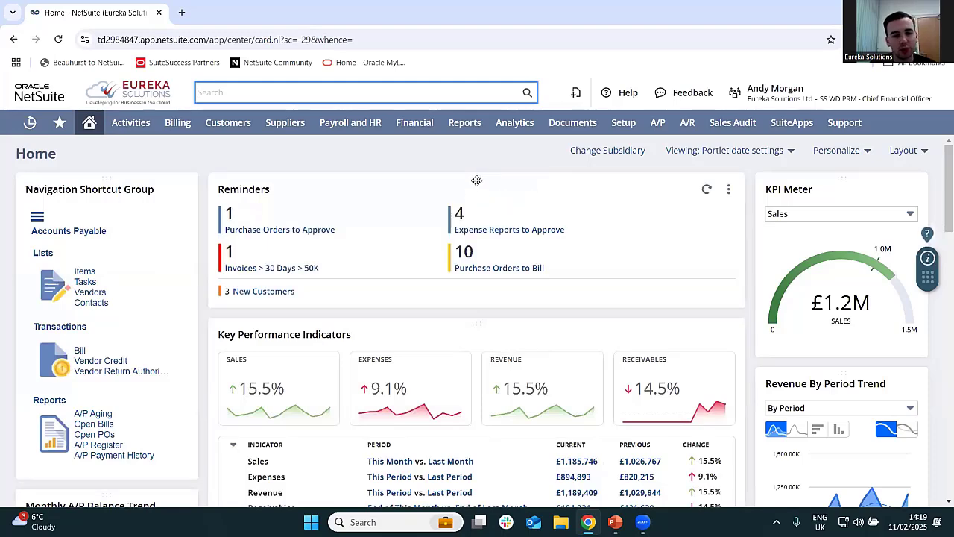
pyautogui.moveTo(478, 179); pyautogui.dragTo(179, 187)
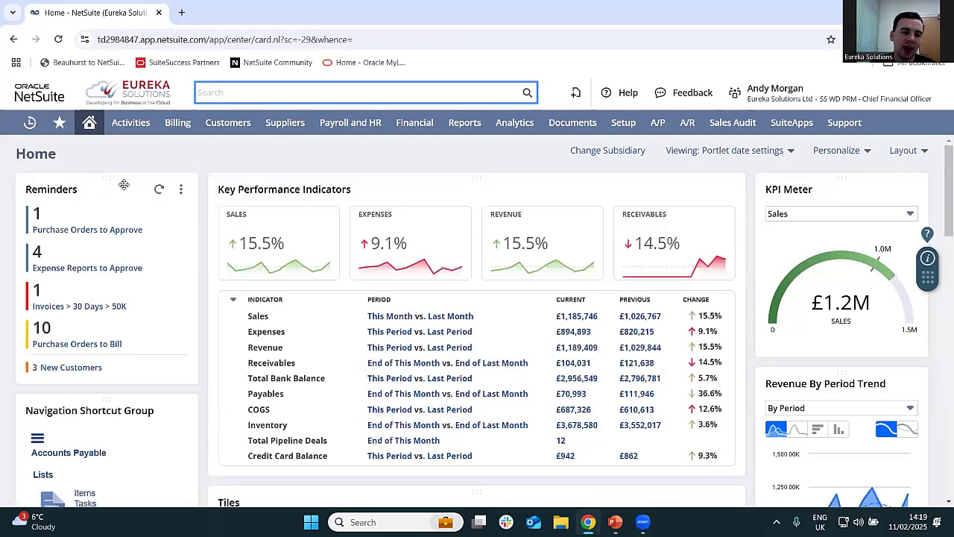
# - Set up the Reminders portlet to show reminders with zero results and save the selection
pyautogui.click(182, 191)
pyautogui.click(161, 208)
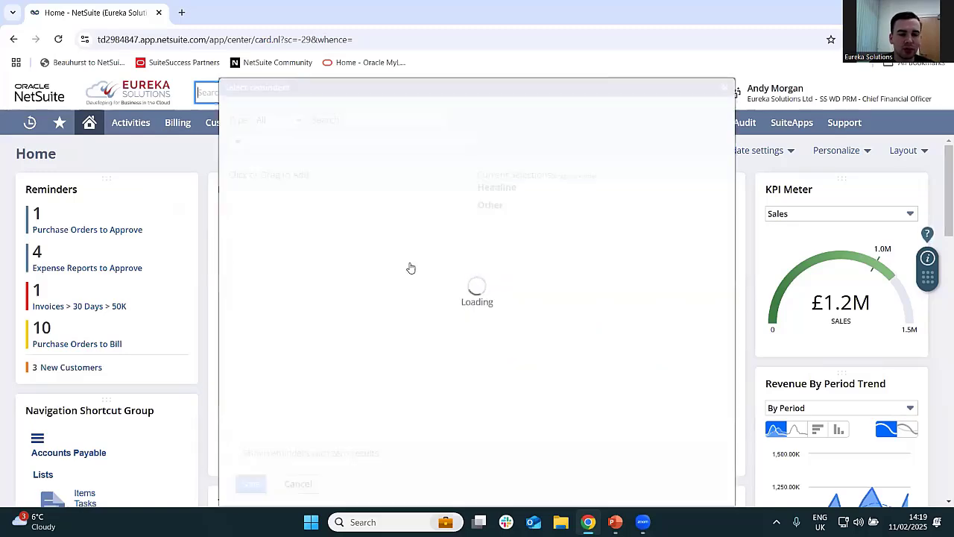
pyautogui.scroll(-15, 375, 244)
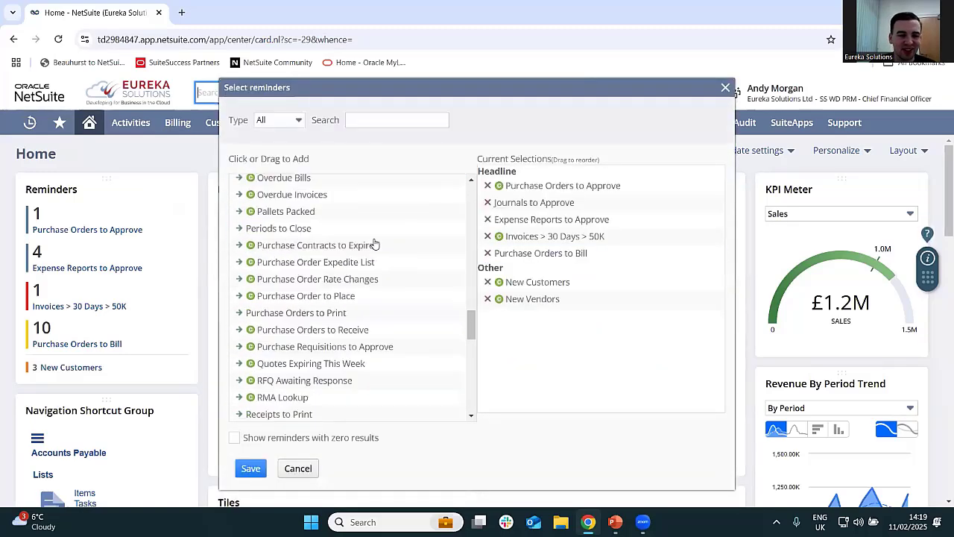
pyautogui.scroll(-10, 365, 283)
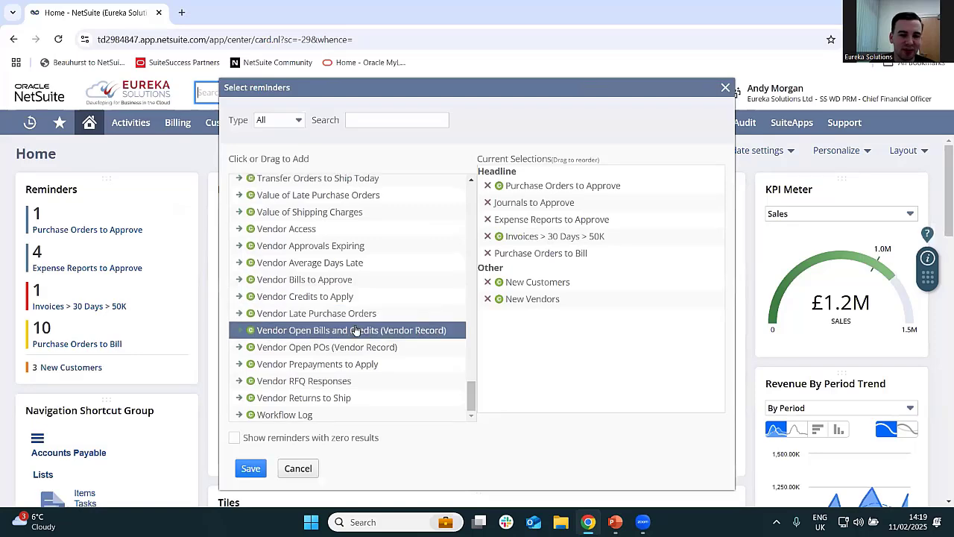
pyautogui.scroll(10, 357, 328)
pyautogui.scroll(15, 357, 328)
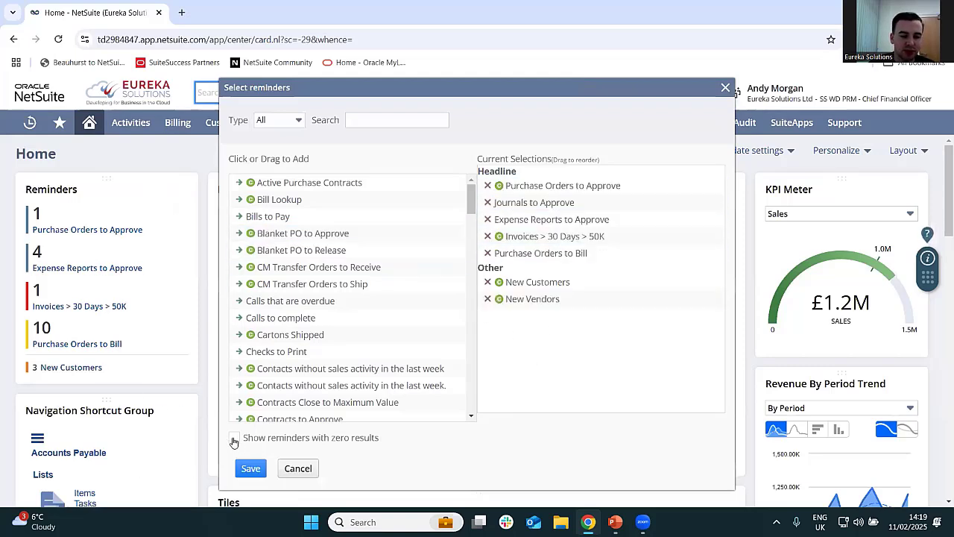
pyautogui.click(234, 440)
pyautogui.click(250, 468)
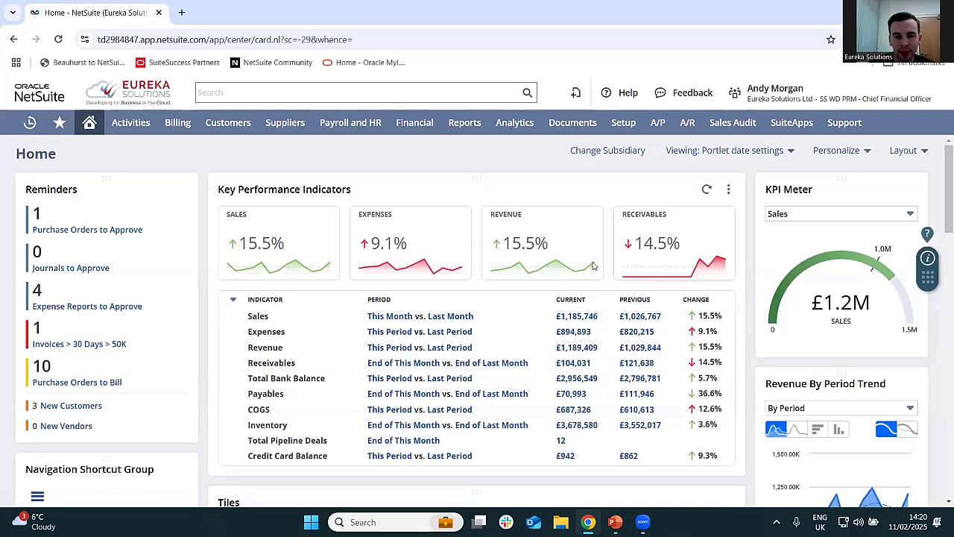
# - View the Revenue KPI's trend graph as quarterly vertical bars and close it
pyautogui.click(541, 252)
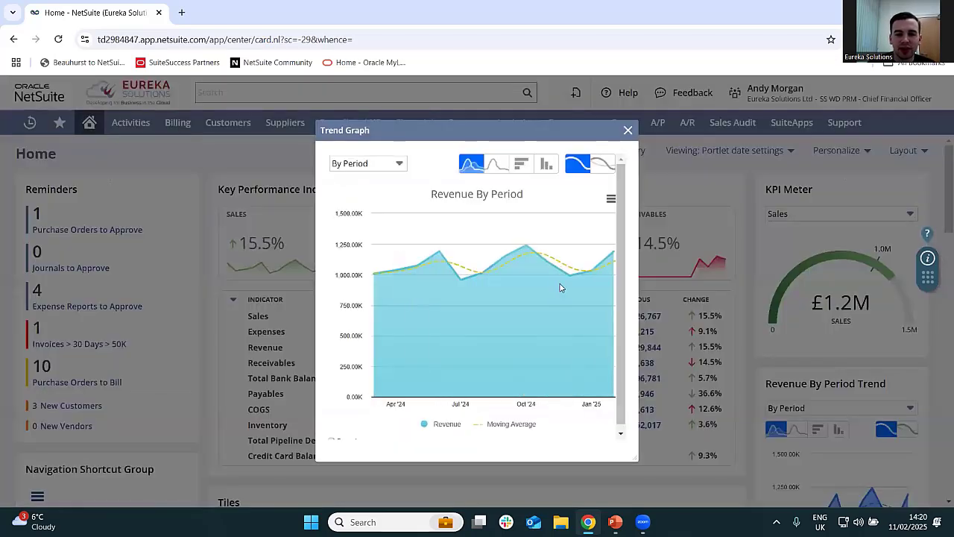
pyautogui.click(390, 164)
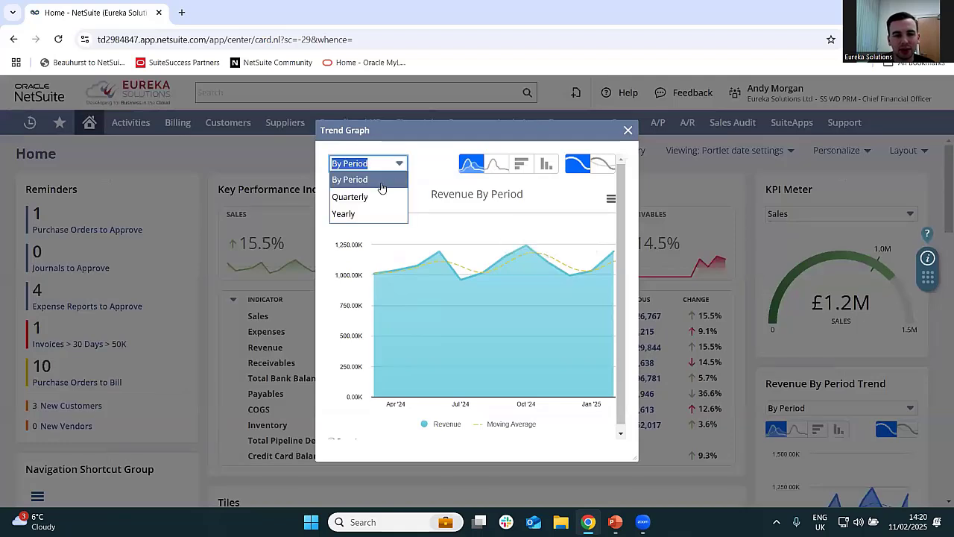
pyautogui.click(375, 198)
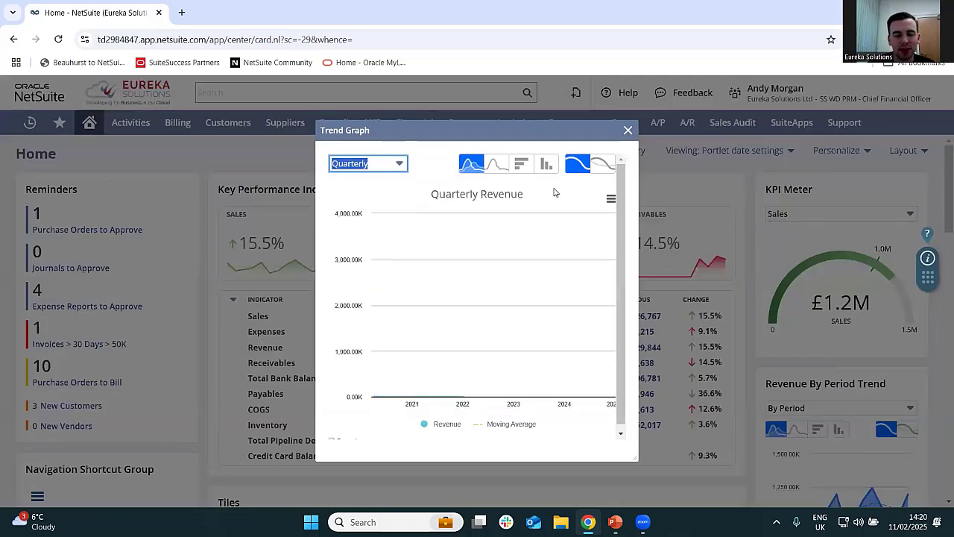
pyautogui.click(521, 164)
pyautogui.click(547, 164)
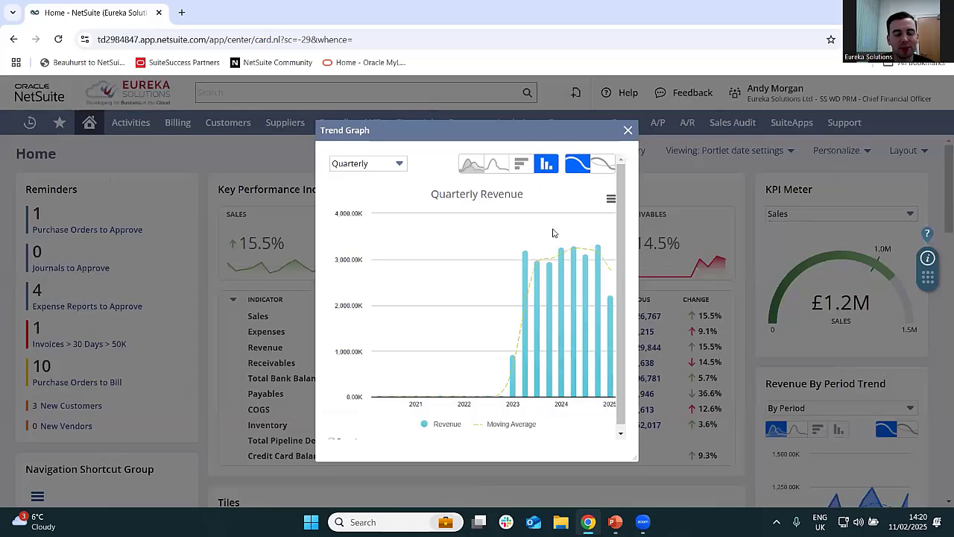
pyautogui.click(629, 131)
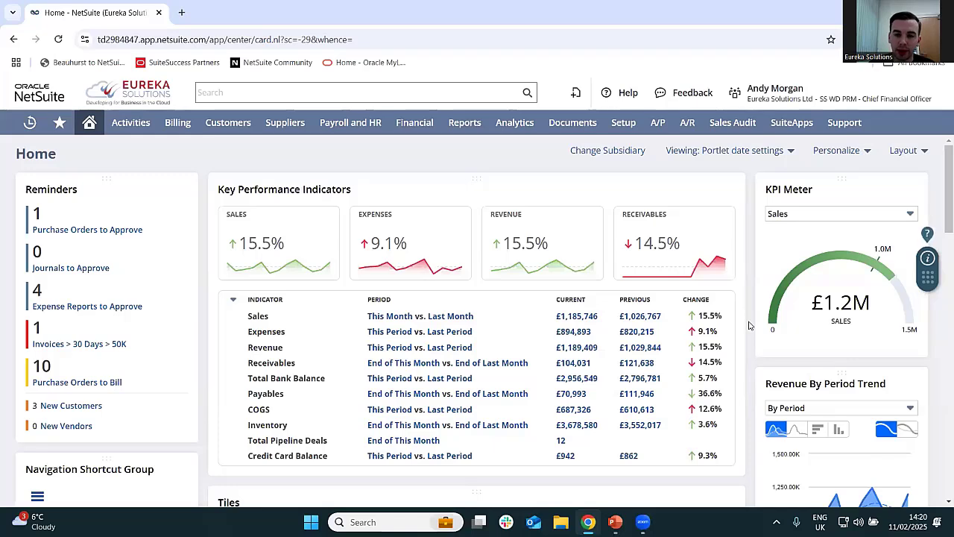
# - Examine the KPI Meter's selectable indicators and the options of the Key Performance Indicators and Revenue By Period Trend portlets
pyautogui.click(826, 216)
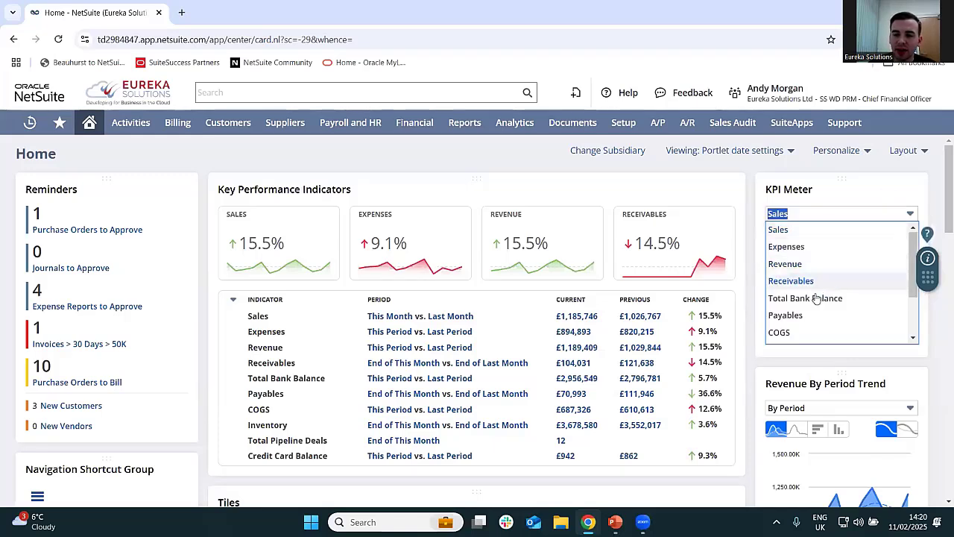
pyautogui.click(751, 261)
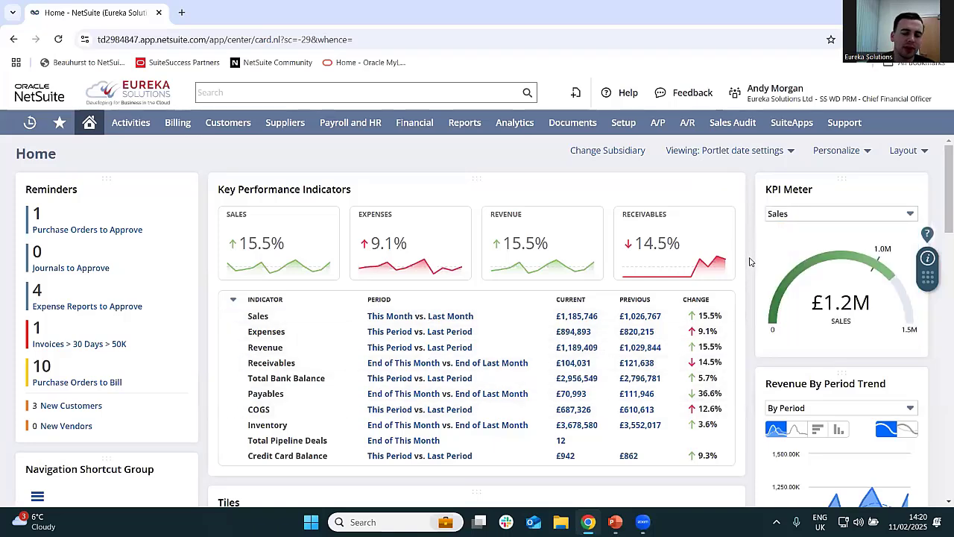
pyautogui.click(729, 191)
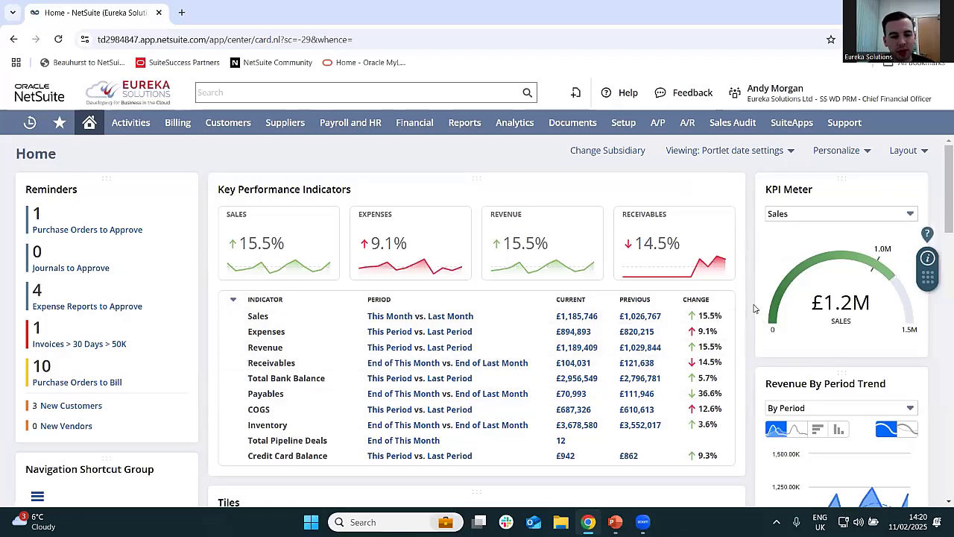
pyautogui.scroll(-3, 755, 308)
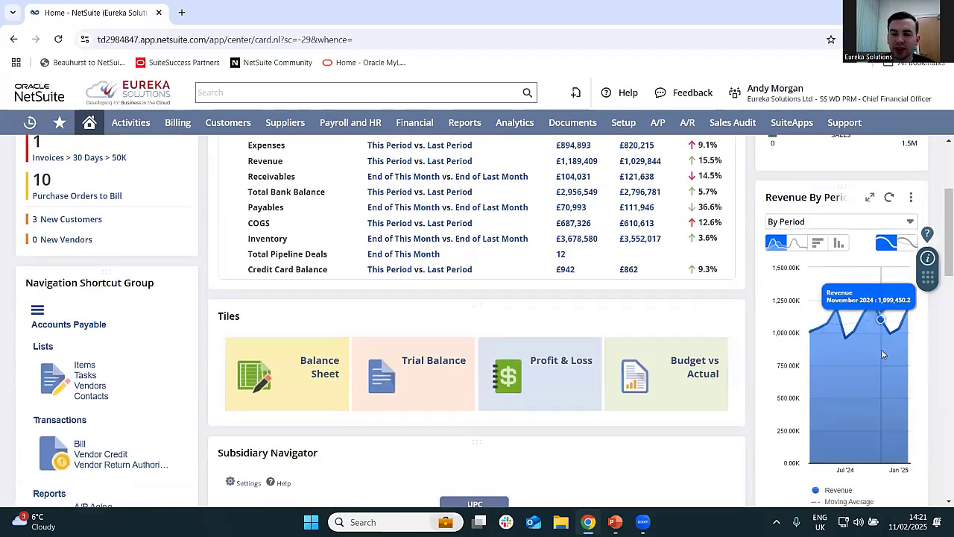
pyautogui.click(876, 222)
pyautogui.click(874, 225)
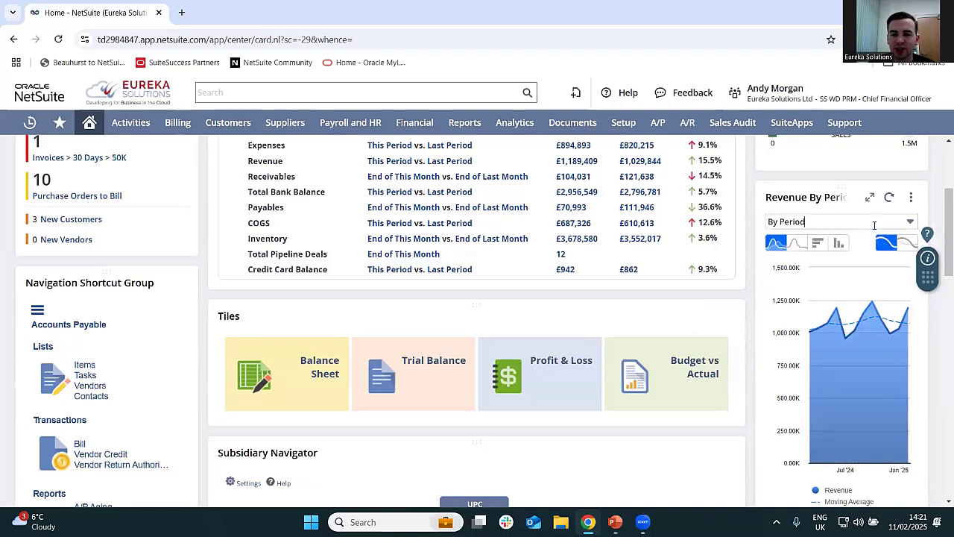
pyautogui.click(911, 197)
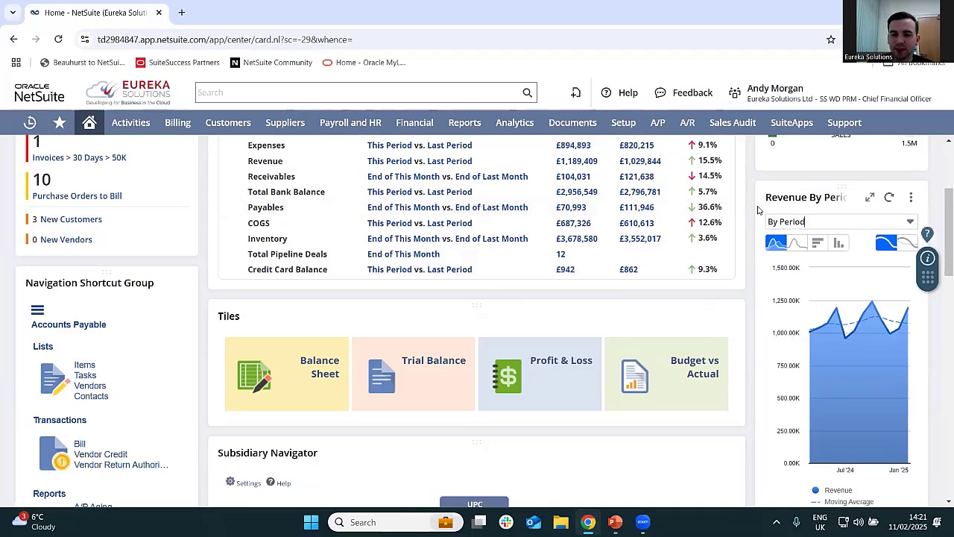
# - Filter the dashboard to Subsidiary 2 with the Subsidiary Navigator and review its key performance indicators
pyautogui.scroll(-1, 756, 210)
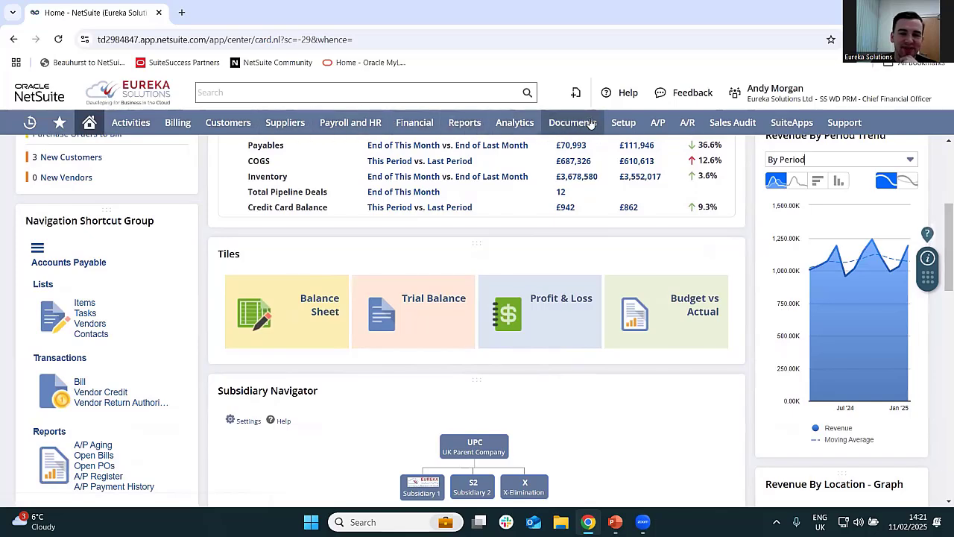
pyautogui.click(359, 93)
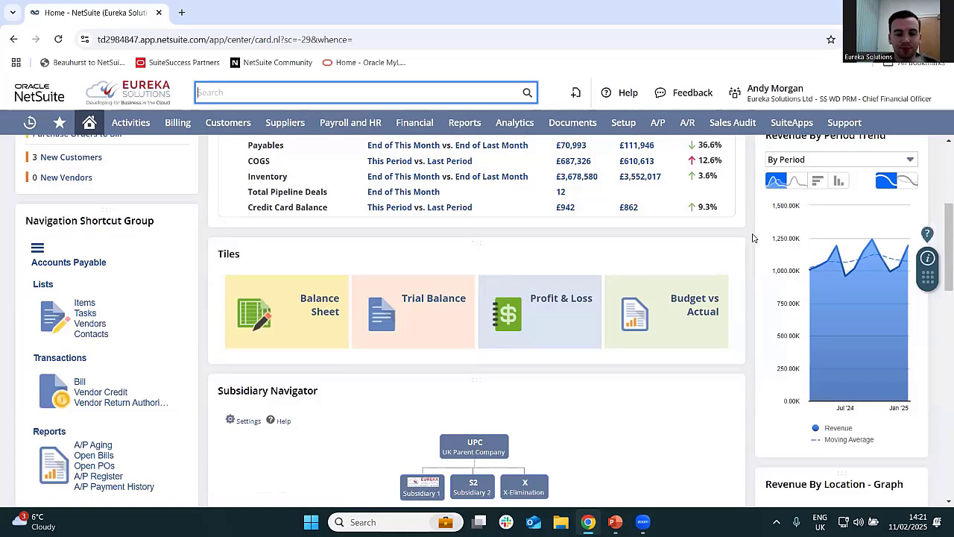
pyautogui.scroll(-2, 753, 238)
pyautogui.scroll(-1, 754, 238)
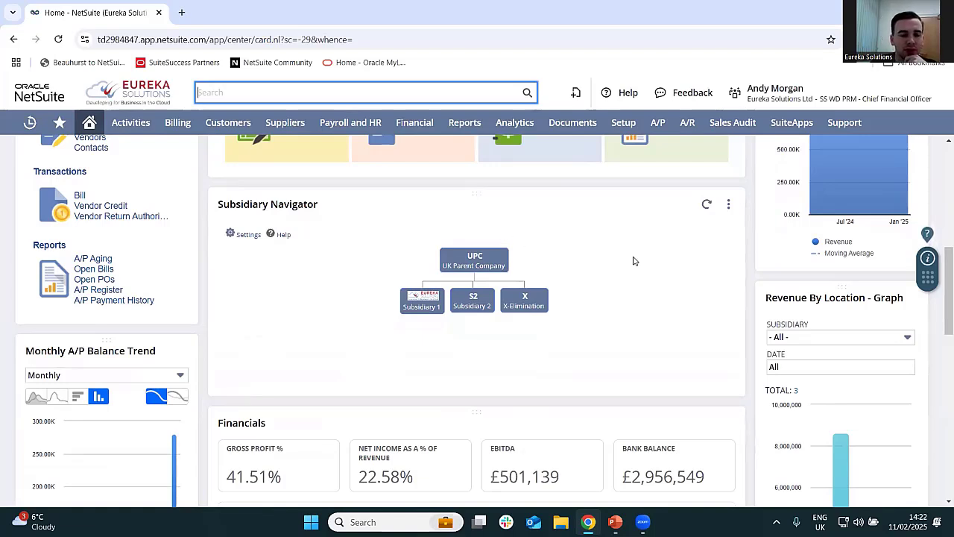
pyautogui.click(478, 309)
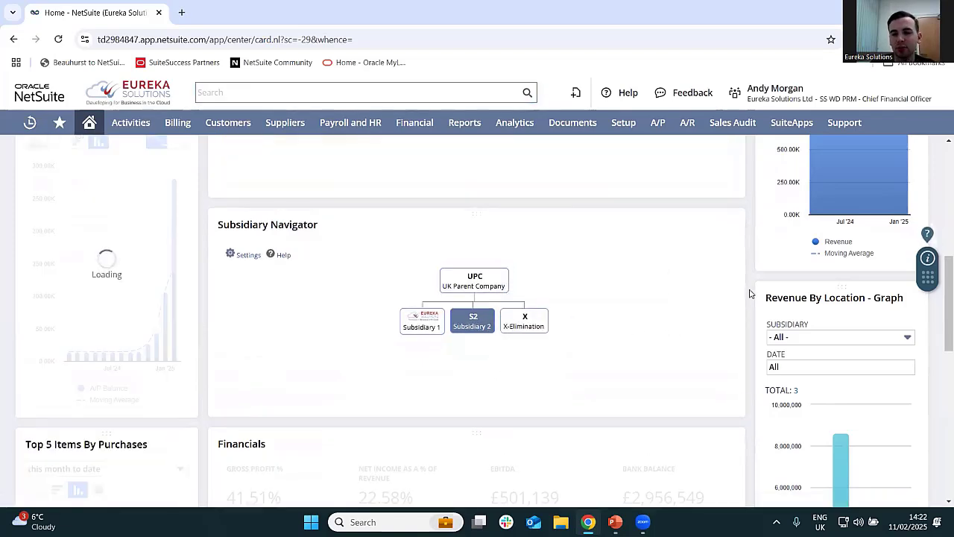
pyautogui.scroll(6, 750, 293)
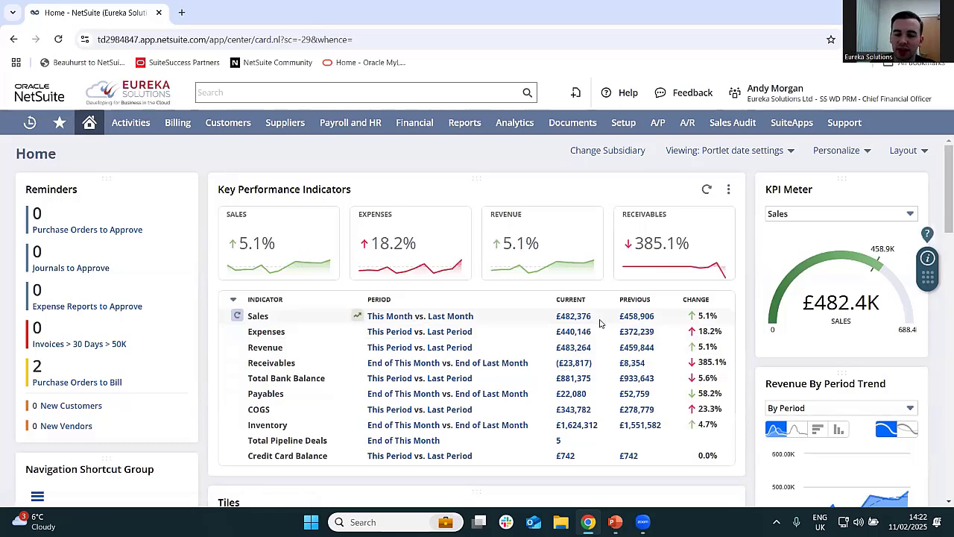
# - Switch the dashboard back to UK Parent Company in the Subsidiary Navigator
pyautogui.scroll(-5, 600, 322)
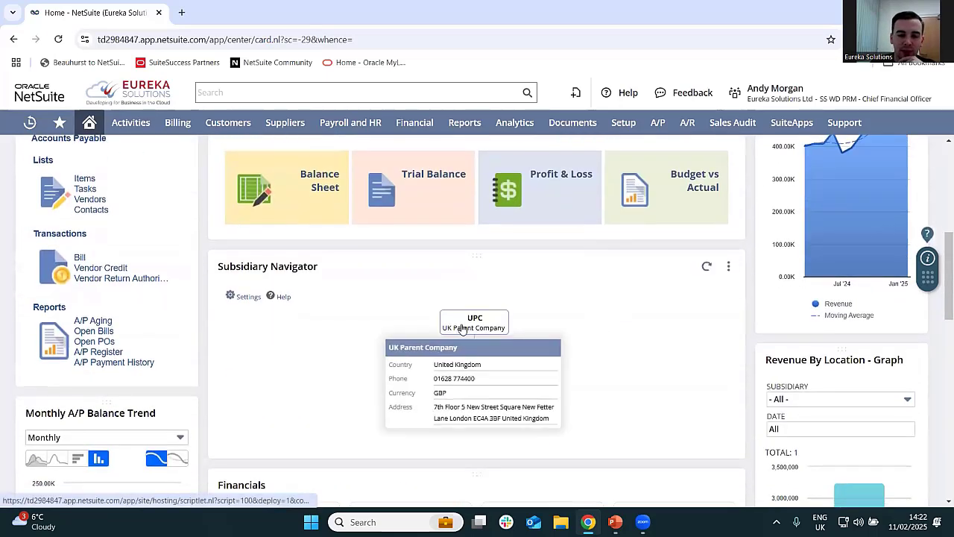
pyautogui.click(462, 328)
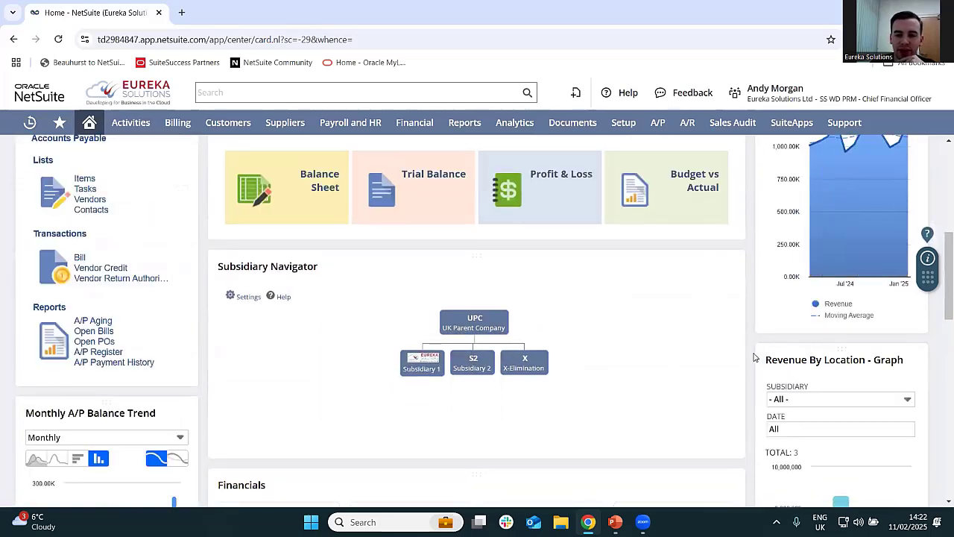
# - Check the Financials portlet's options and review its indicators across the period, fiscal quarter and fiscal year columns
pyautogui.scroll(-1, 746, 351)
pyautogui.moveTo(538, 307)
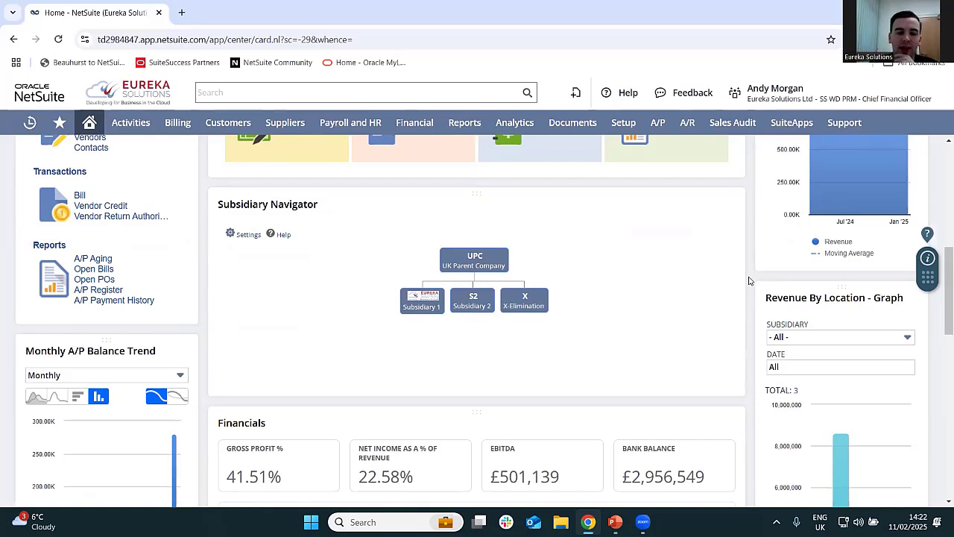
pyautogui.scroll(-1, 940, 297)
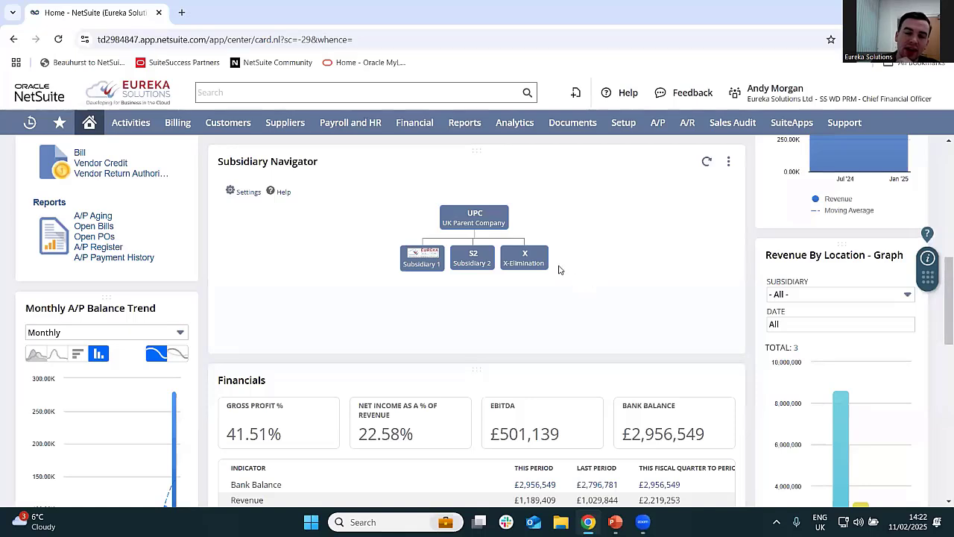
pyautogui.moveTo(483, 273)
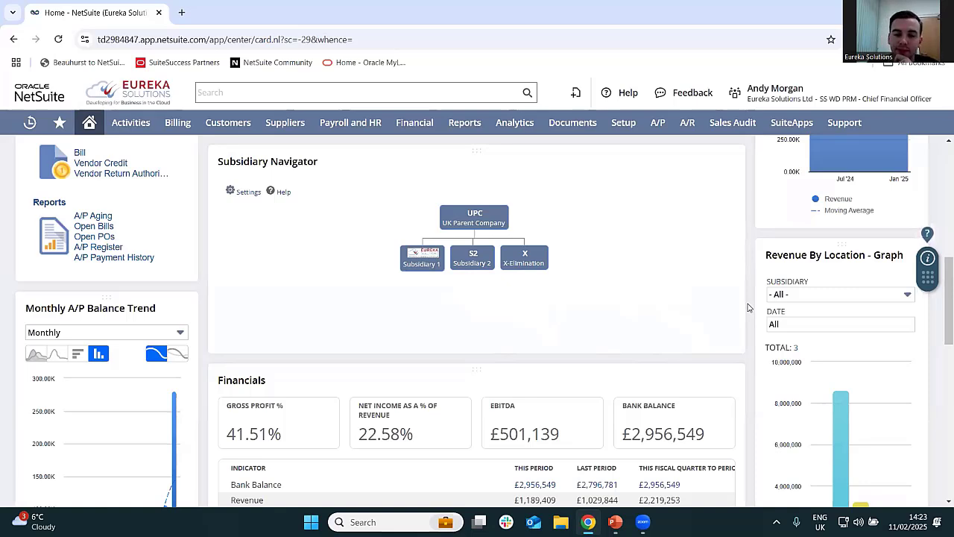
pyautogui.scroll(-2, 749, 307)
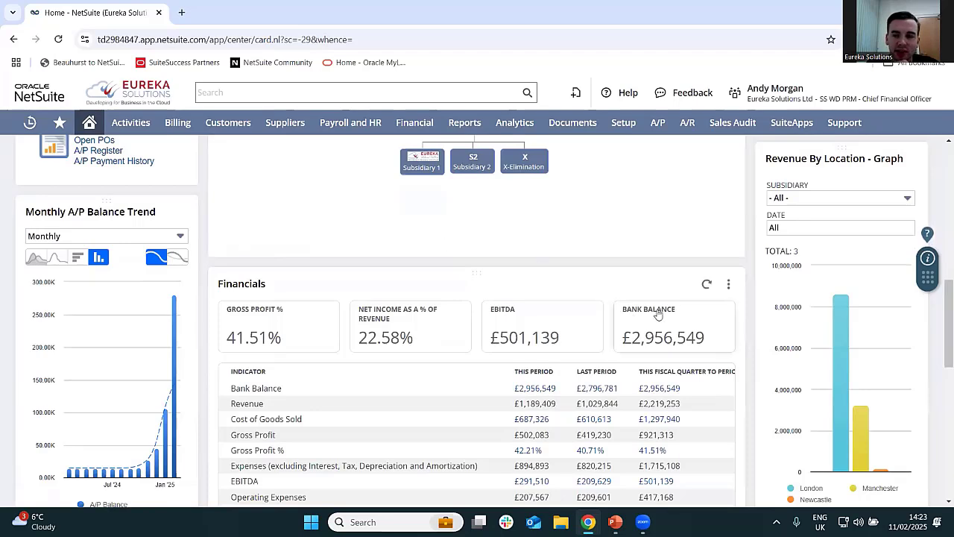
pyautogui.click(728, 284)
pyautogui.scroll(-1, 775, 271)
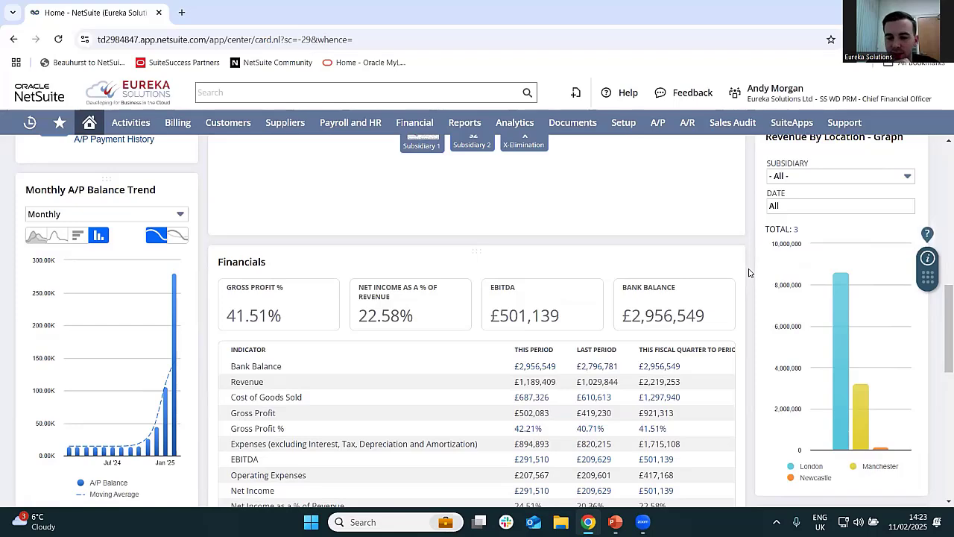
pyautogui.scroll(-3, 750, 272)
pyautogui.scroll(1, 749, 272)
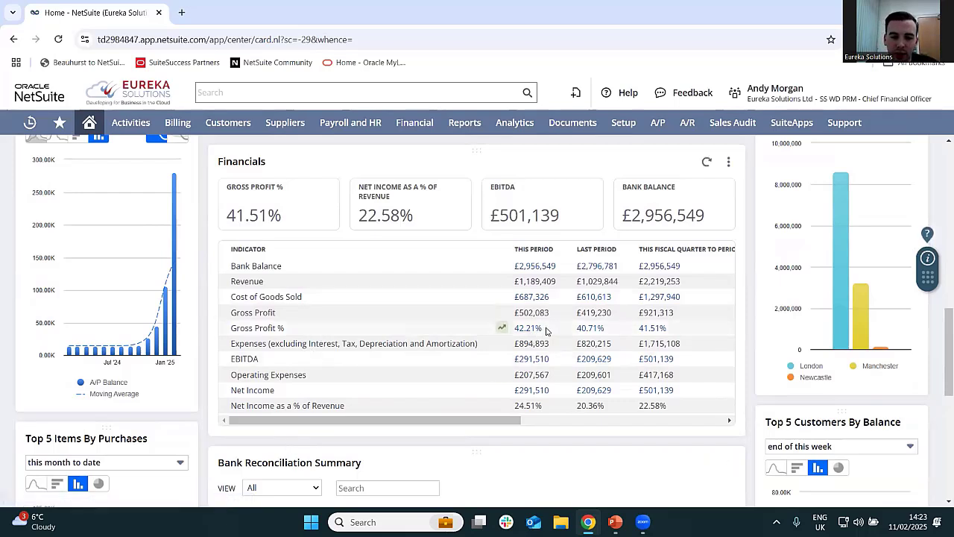
pyautogui.hscroll(10, 547, 330)
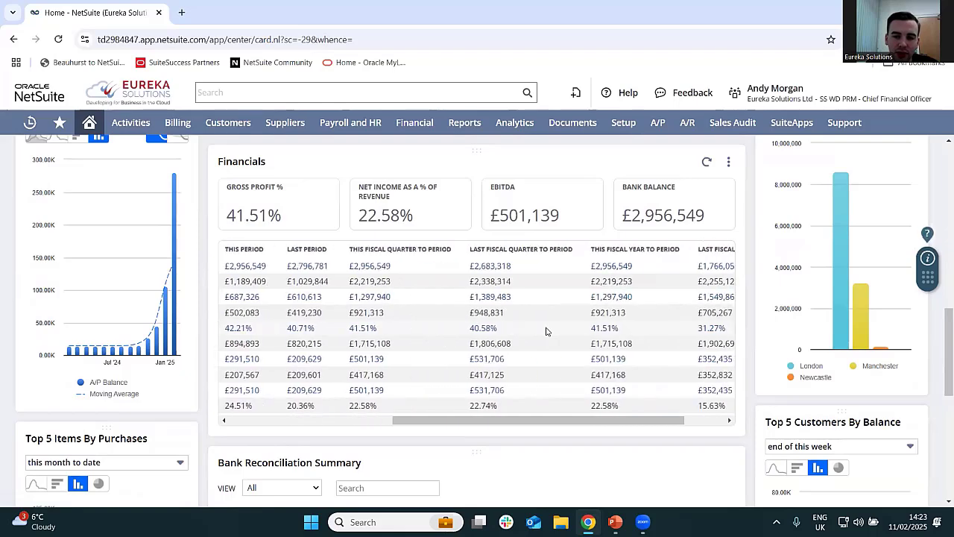
pyautogui.hscroll(-10, 547, 330)
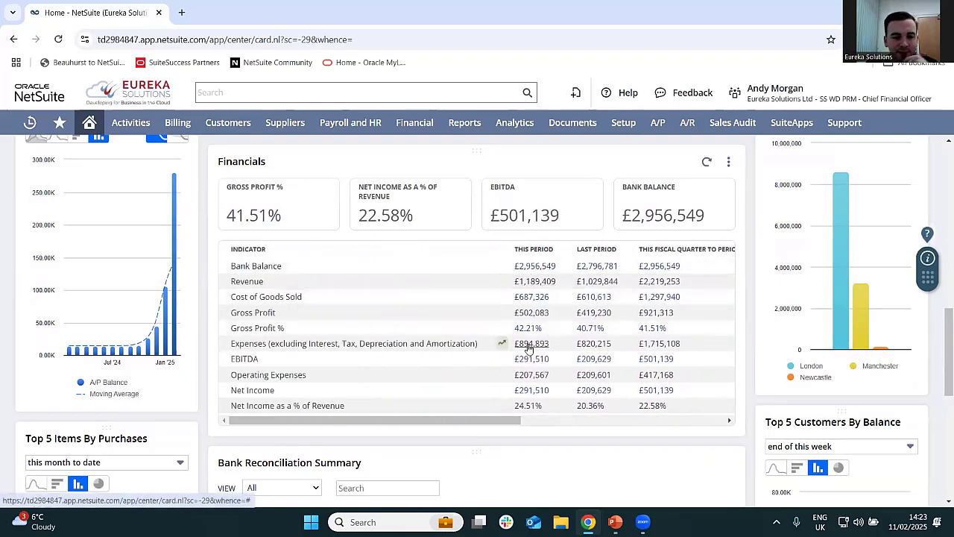
# - Review the account balances and items to match in the Bank Reconciliation Summary portlet
pyautogui.scroll(-2, 418, 330)
pyautogui.scroll(-2, 419, 330)
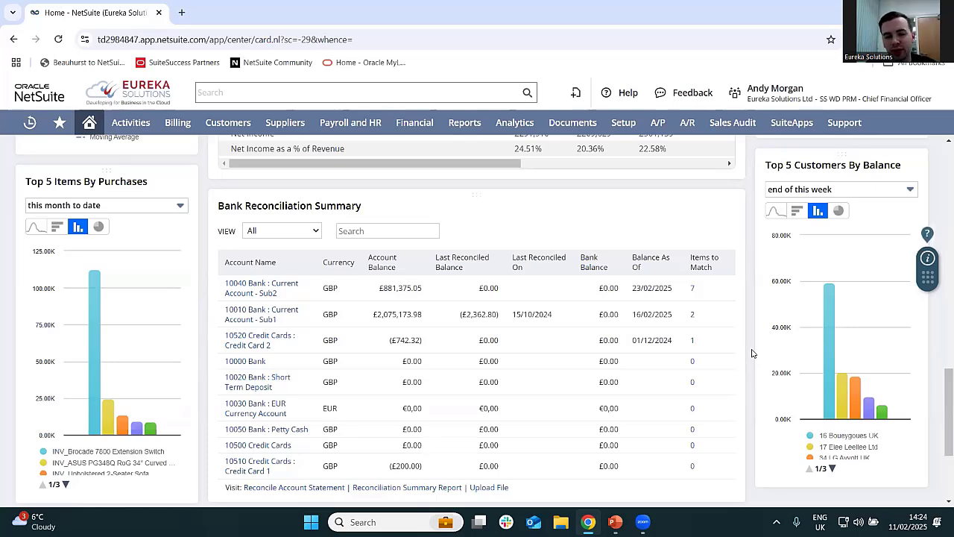
pyautogui.scroll(-1, 611, 271)
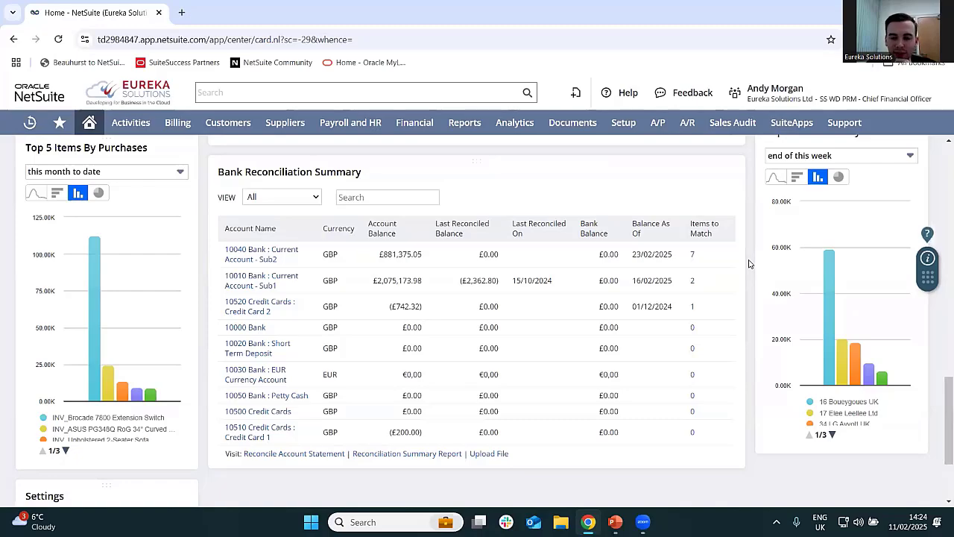
# - Browse the standard portlets offered for personalizing the dashboard, and close the selection without adding any
pyautogui.scroll(8, 749, 264)
pyautogui.scroll(2, 749, 263)
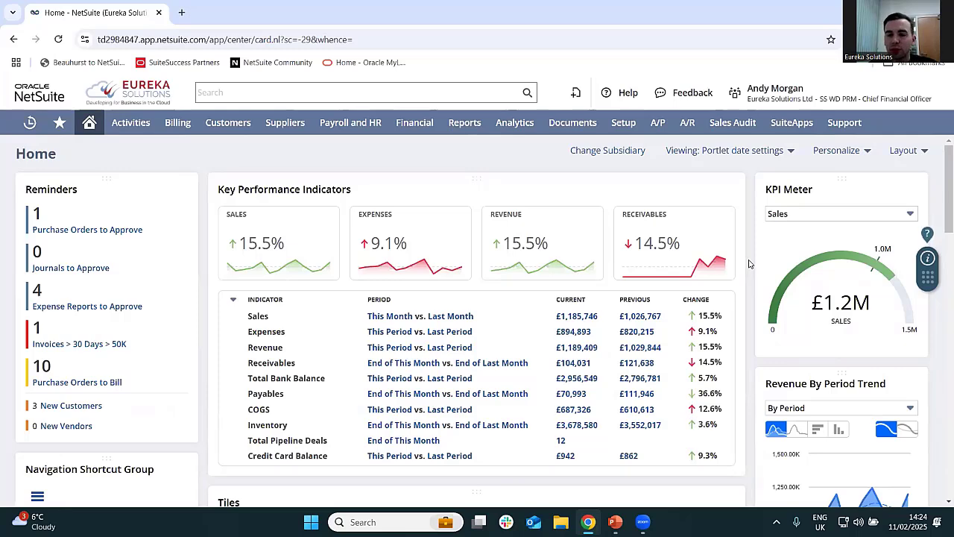
pyautogui.click(836, 153)
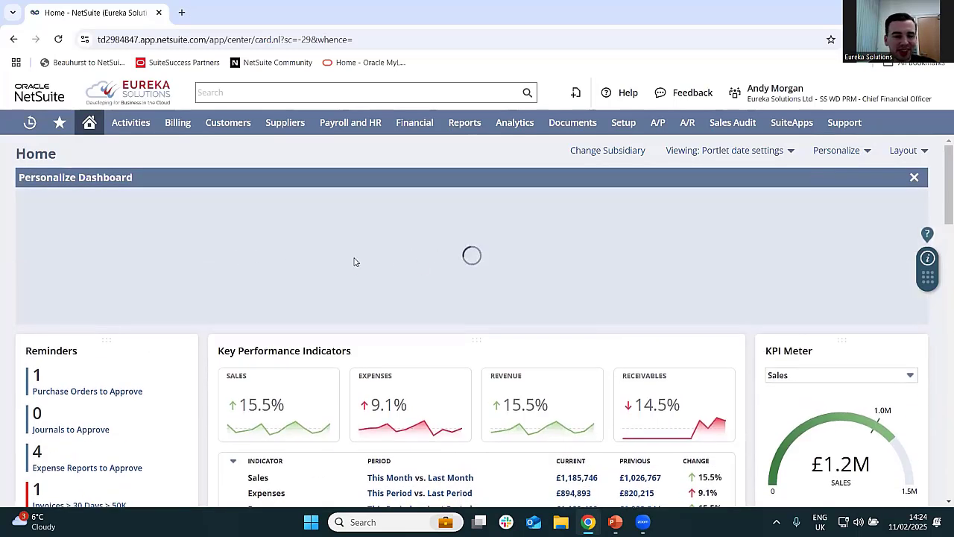
pyautogui.hscroll(7, 239, 267)
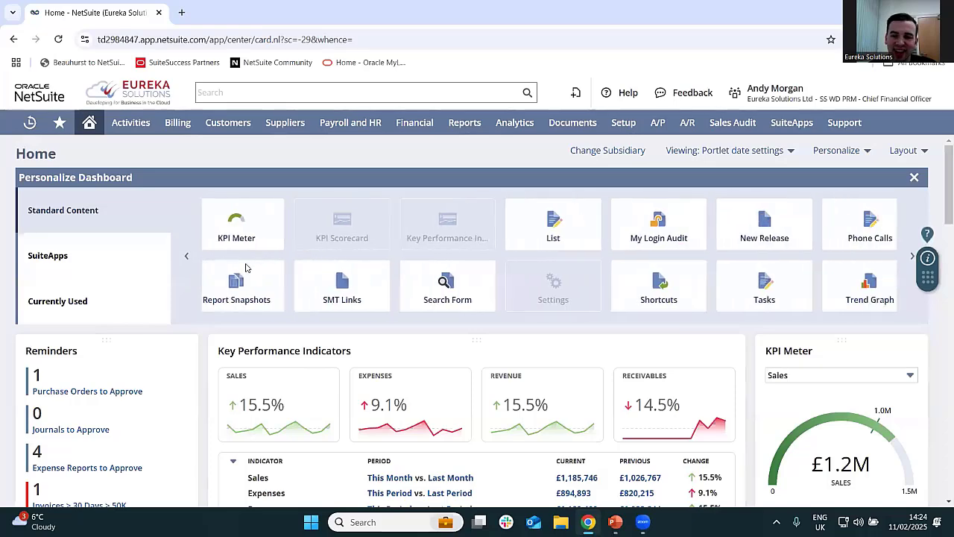
pyautogui.click(915, 178)
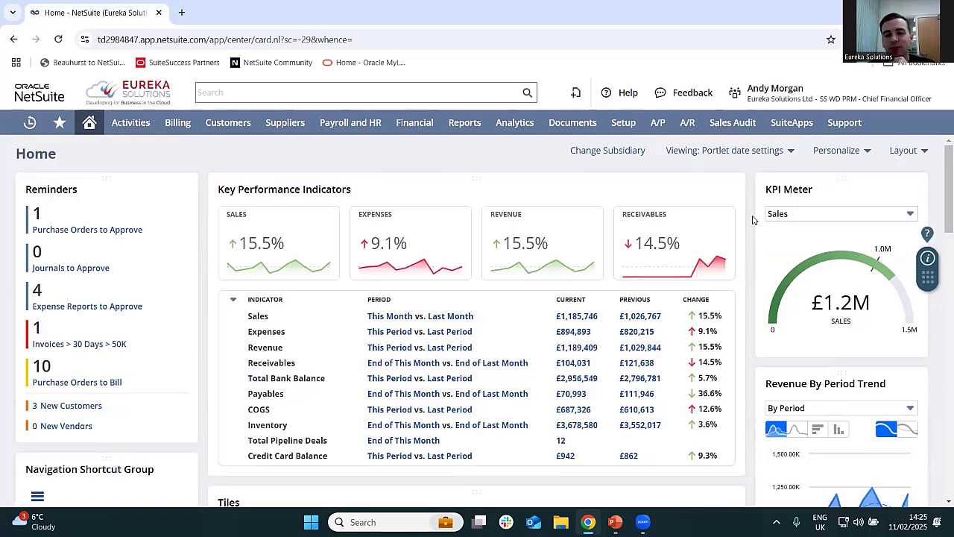
# - Switch from the Chief Financial Officer role to the SS WD PRM - Sales role
pyautogui.moveTo(764, 95)
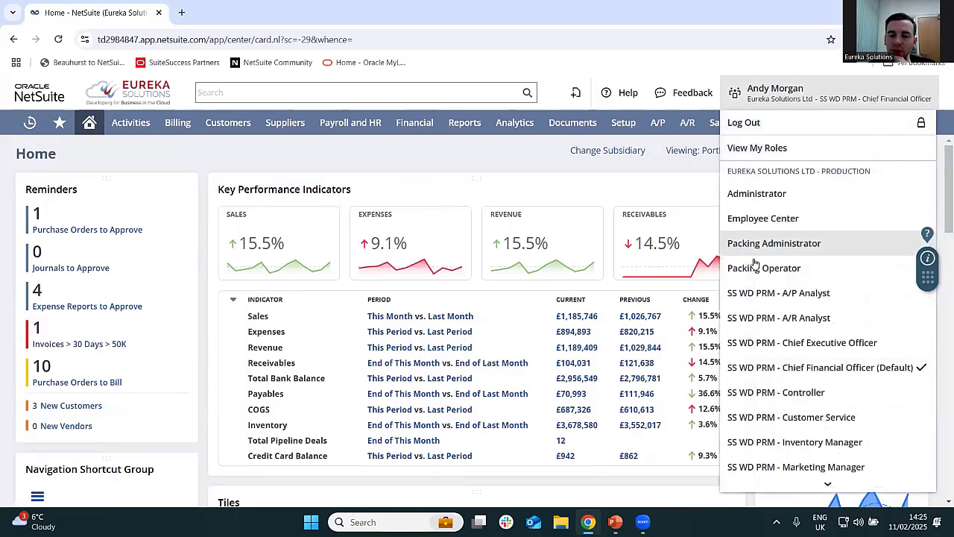
pyautogui.scroll(-2, 840, 284)
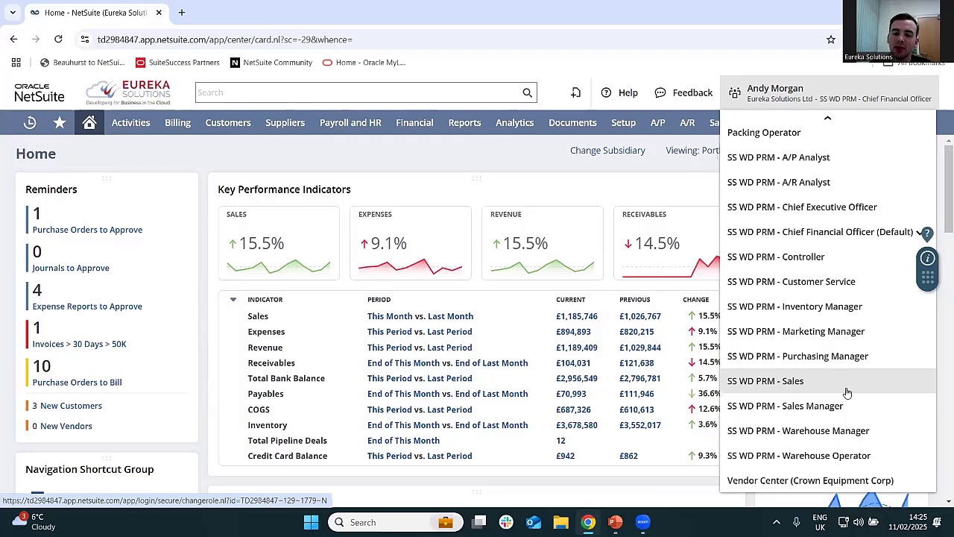
pyautogui.click(837, 382)
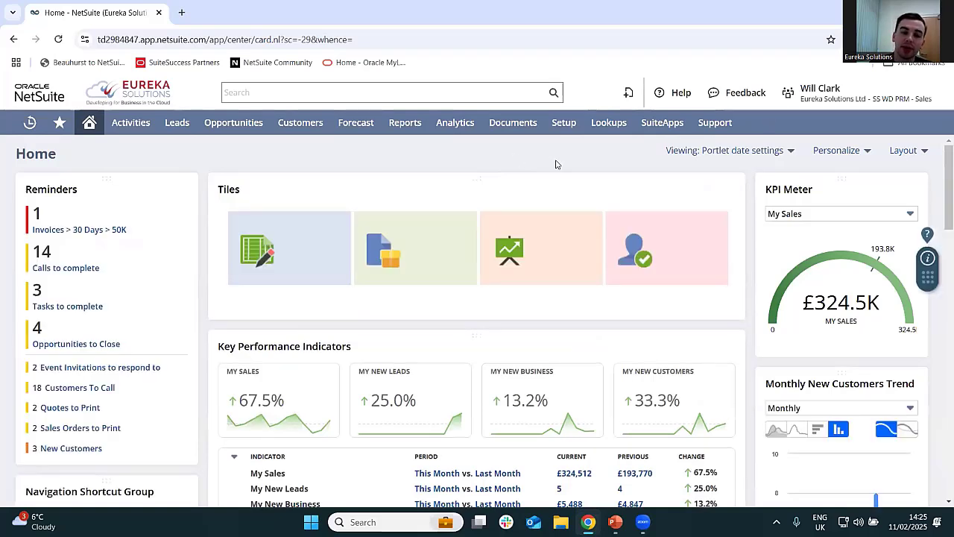
# - Review the Sales role's home dashboard, including its tiles, key performance indicators and Monthly New Customers Trend
pyautogui.moveTo(628, 101)
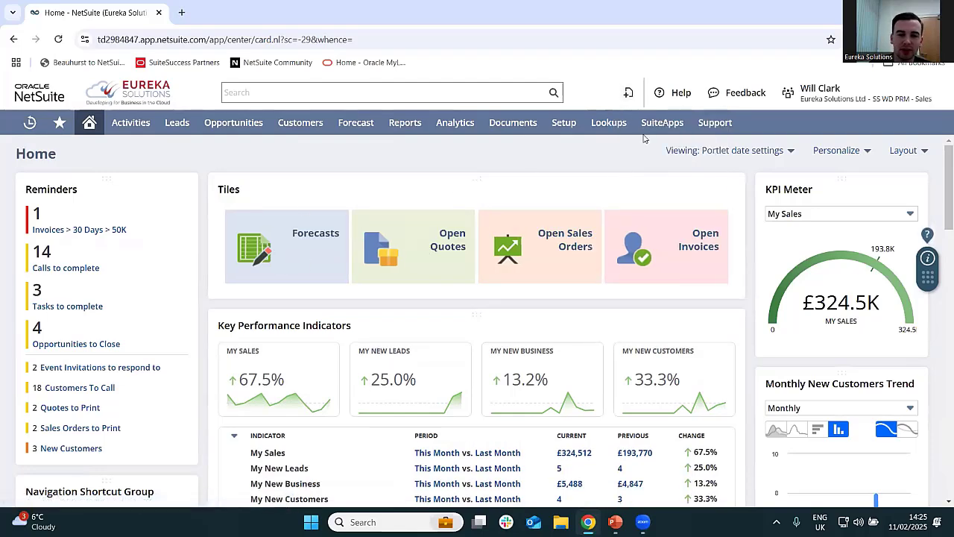
pyautogui.scroll(-2, 221, 293)
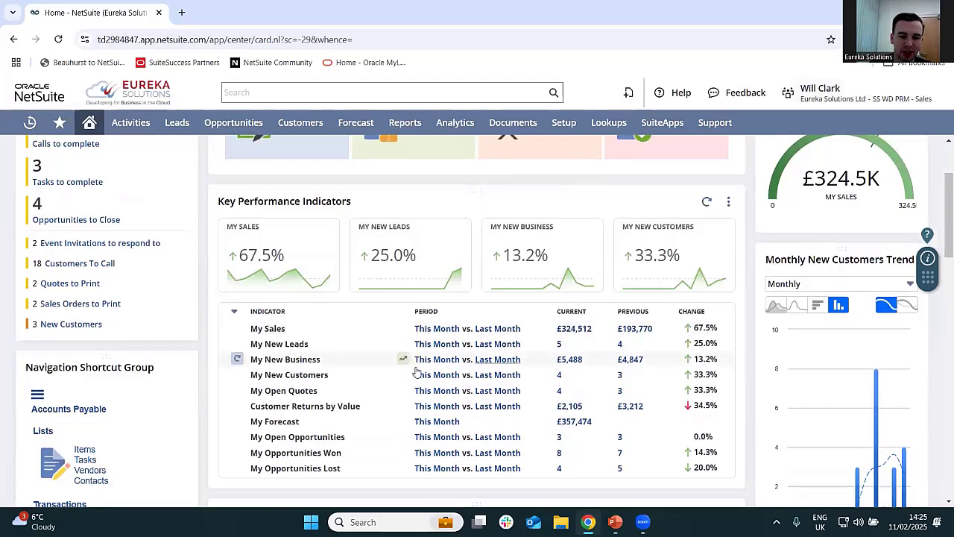
pyautogui.scroll(-1, 395, 343)
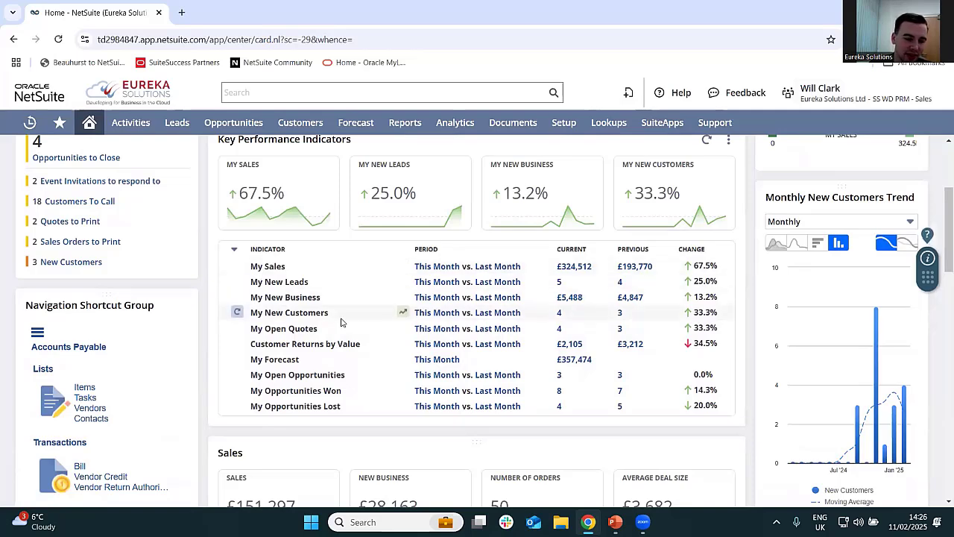
# - Start a new sales order from the Sales role's home dashboard
pyautogui.scroll(3, 341, 322)
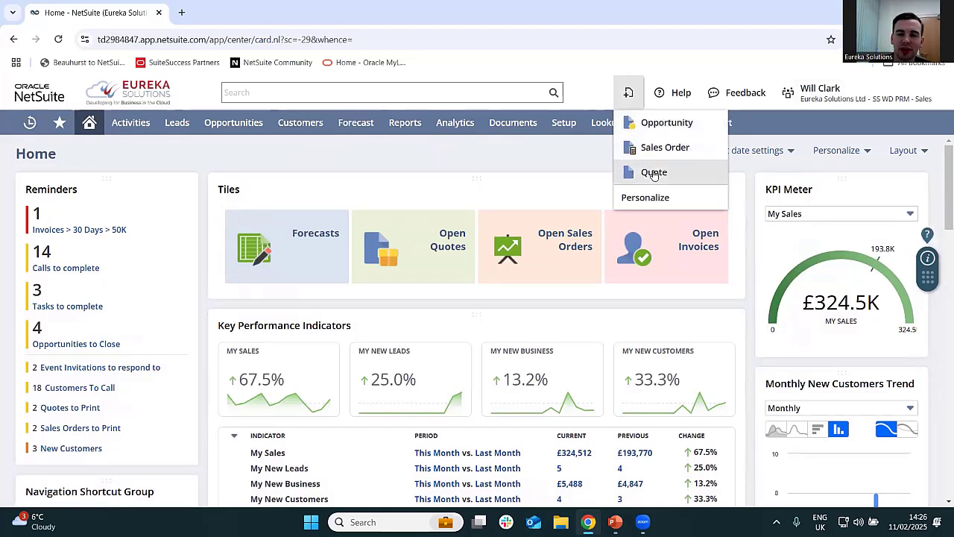
pyautogui.click(657, 160)
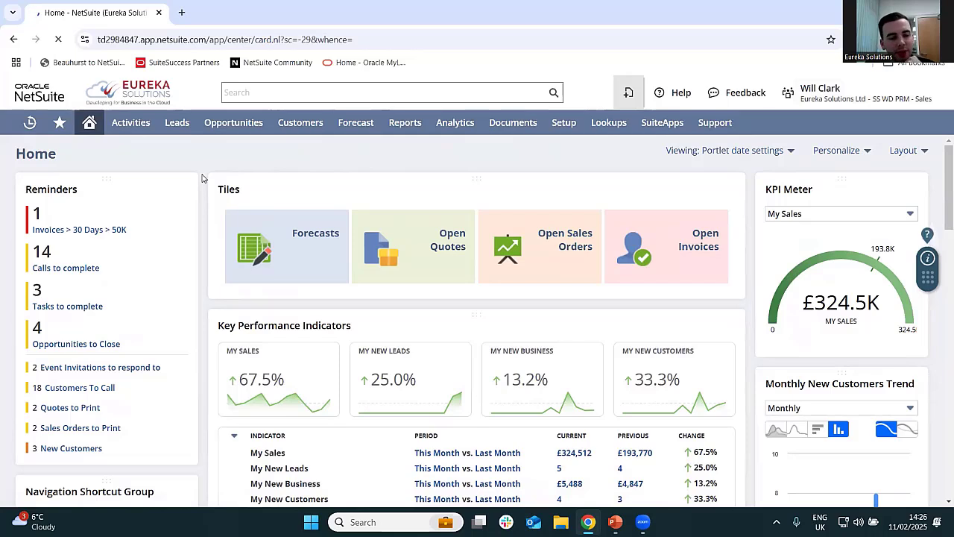
pyautogui.moveTo(200, 182)
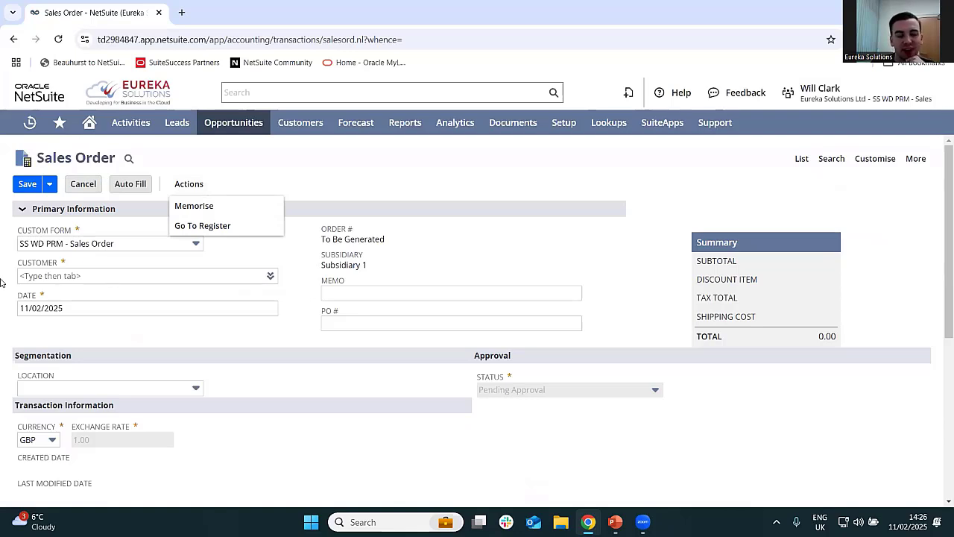
# - Set the sales order's customer to Bax Digital and its location to London
pyautogui.click(158, 278)
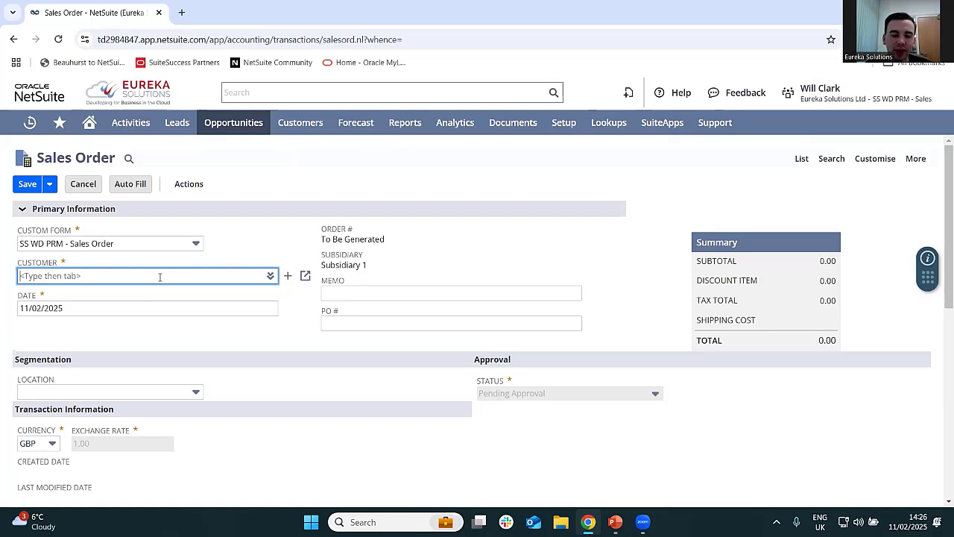
pyautogui.write('bax')
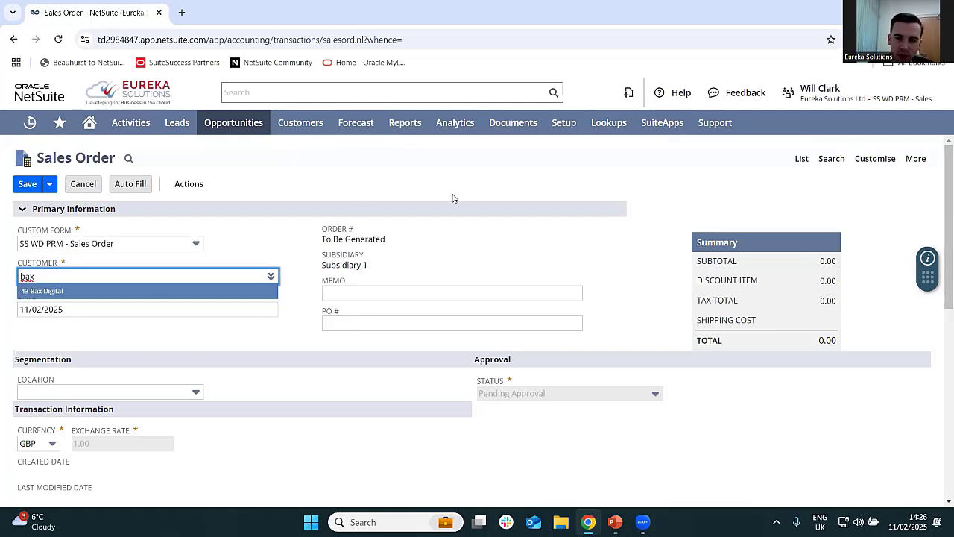
pyautogui.press('Return')
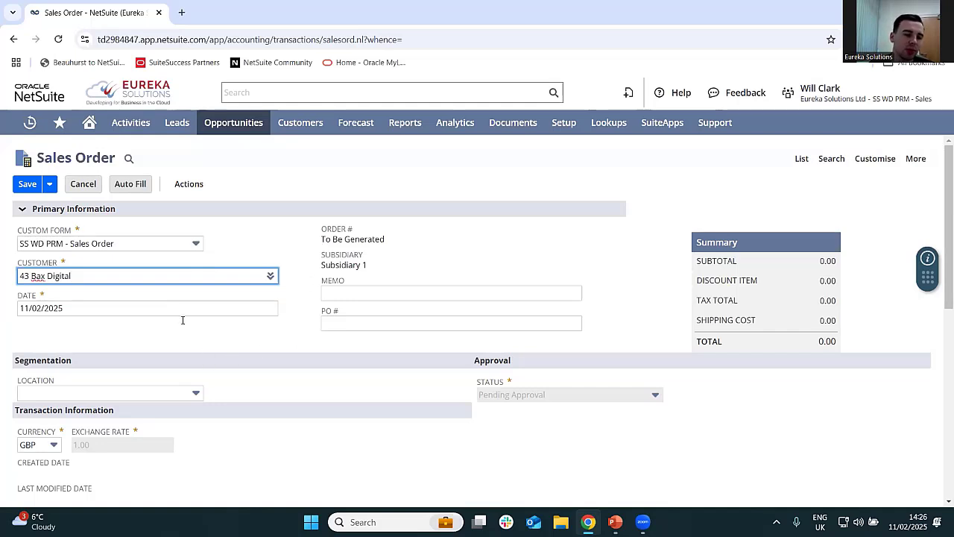
pyautogui.scroll(-1, 182, 320)
pyautogui.click(162, 332)
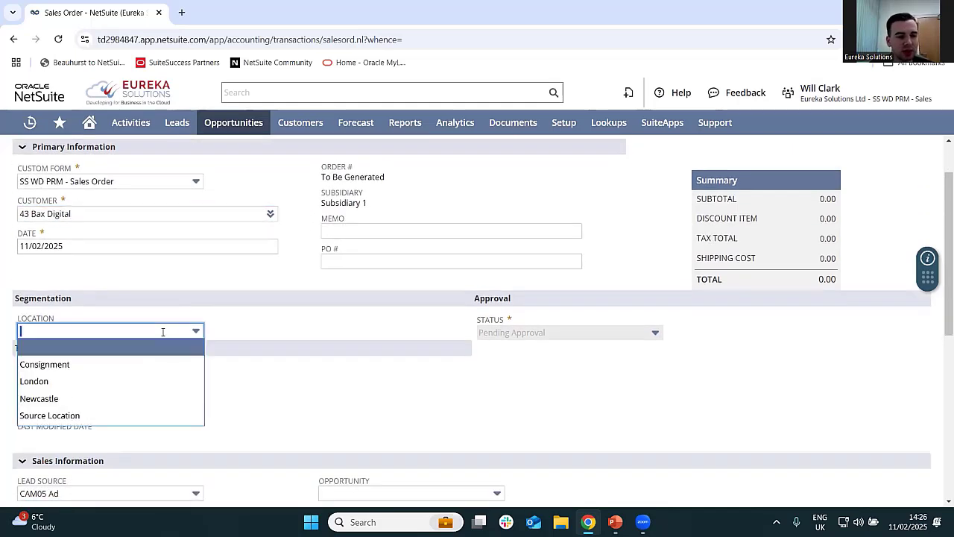
pyautogui.click(99, 391)
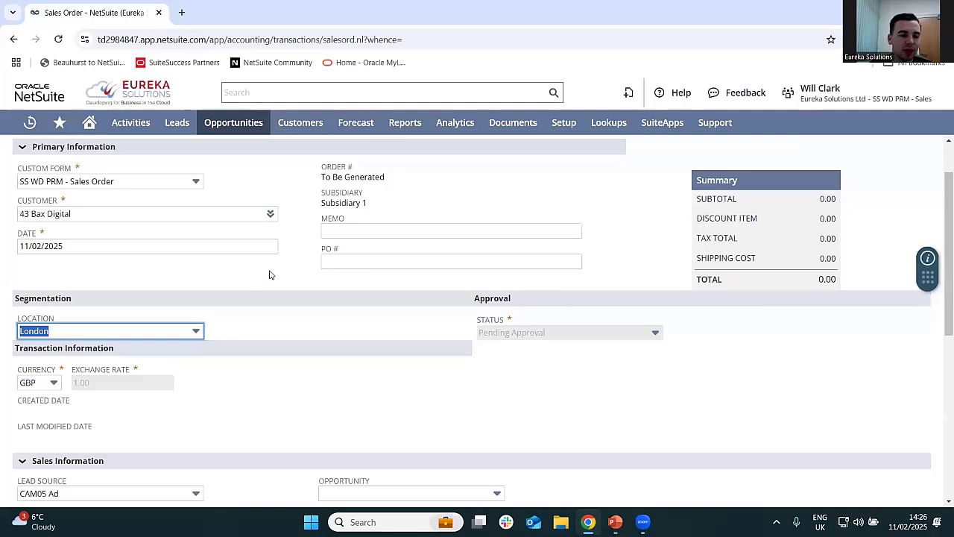
# - Review the sales order's segmentation, transaction and sales information fields down to its item lines
pyautogui.scroll(-1, 270, 274)
pyautogui.scroll(1, 270, 275)
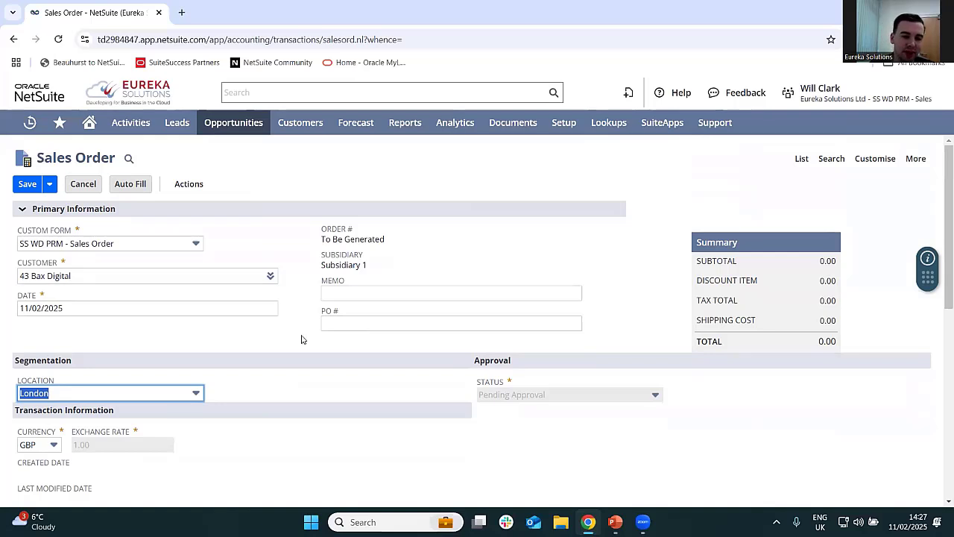
pyautogui.scroll(-2, 302, 340)
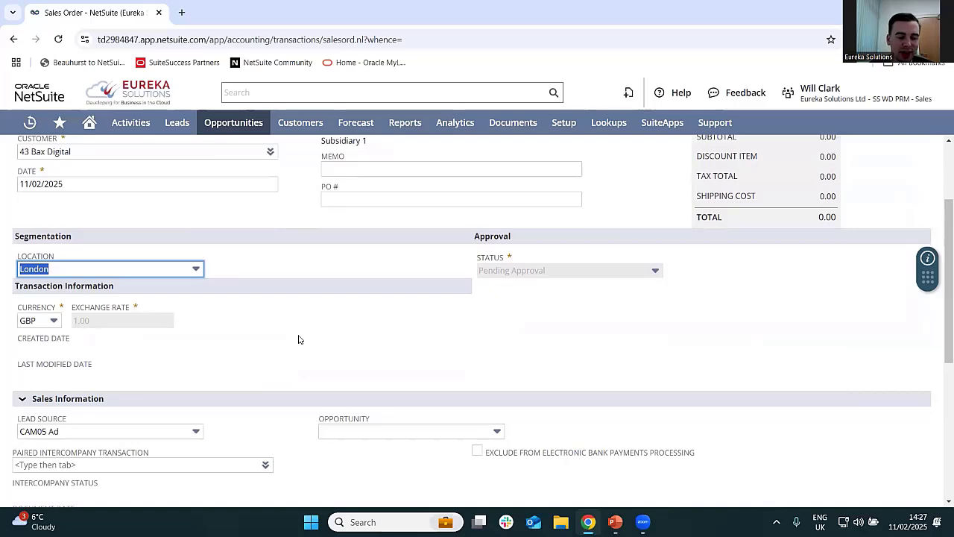
pyautogui.scroll(-2, 302, 339)
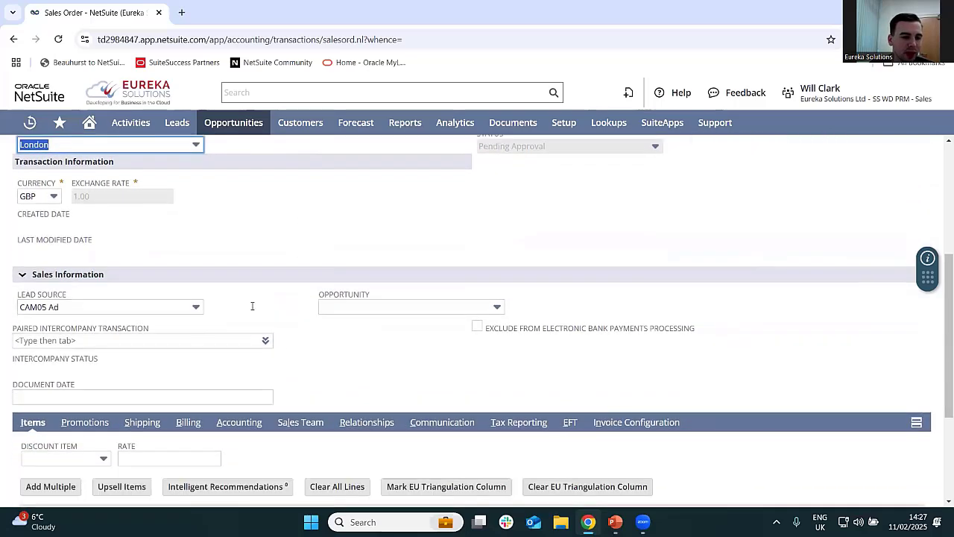
pyautogui.scroll(-1, 251, 244)
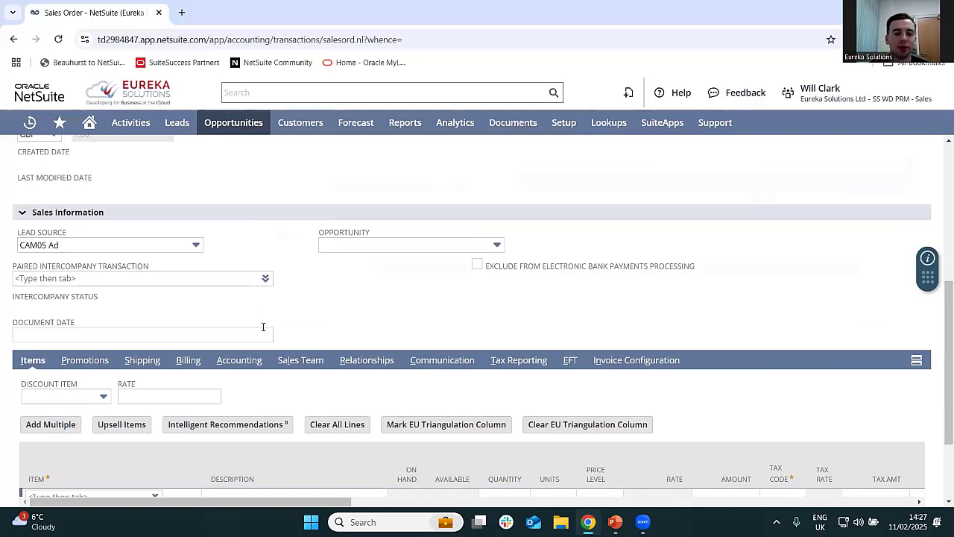
pyautogui.scroll(-2, 477, 328)
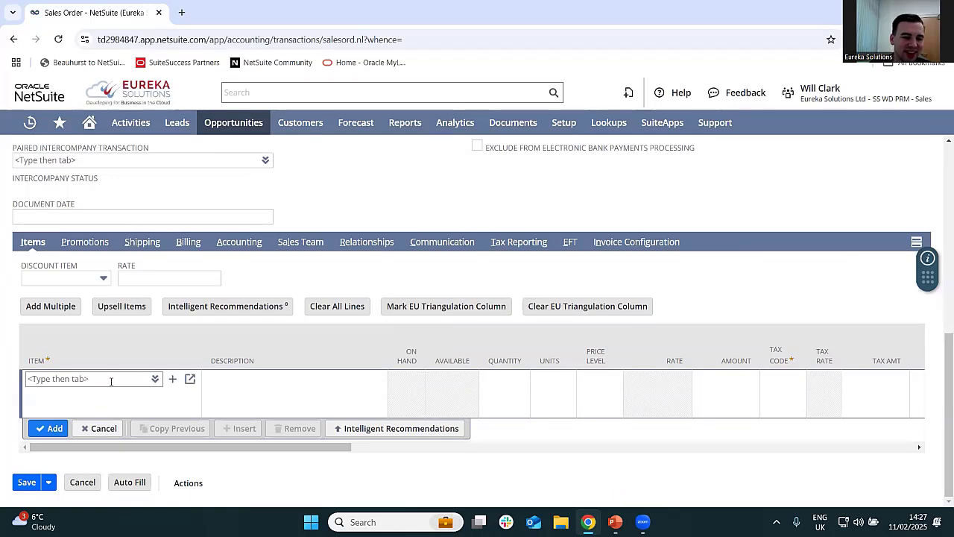
# - Browse the available inventory items and choose HOME FURNITURE & TOOLS : 4 Person Sofa for the order's first line
pyautogui.click(155, 380)
pyautogui.click(157, 350)
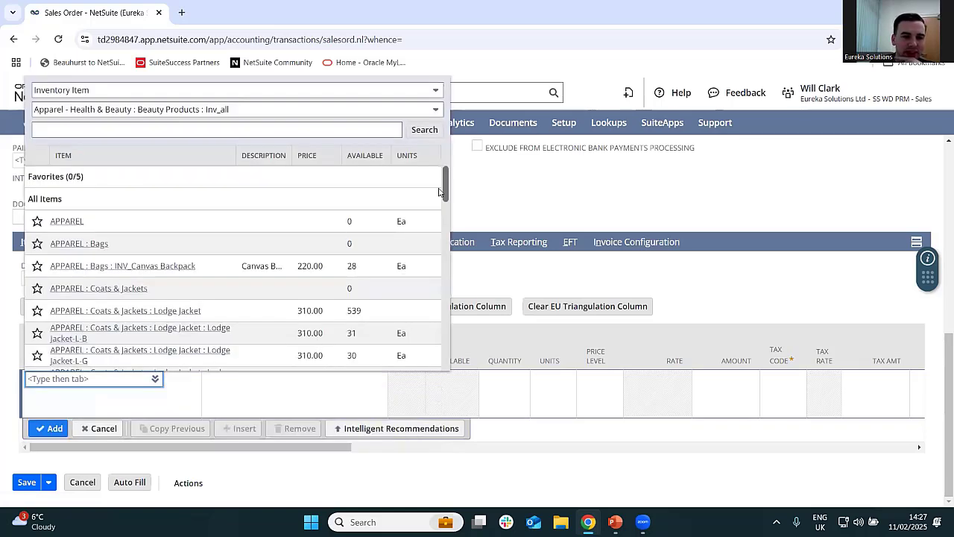
pyautogui.moveTo(440, 192); pyautogui.dragTo(431, 284)
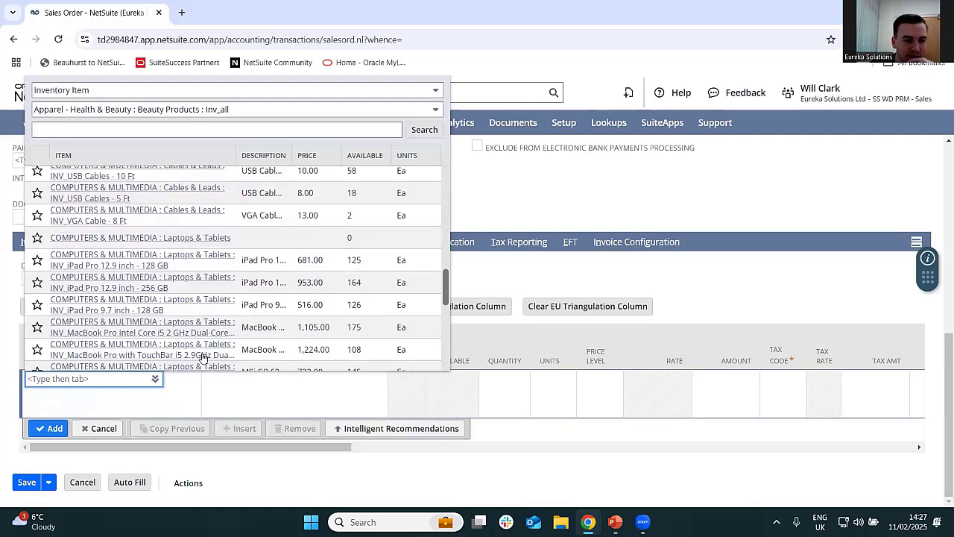
pyautogui.scroll(-3, 215, 277)
pyautogui.scroll(-3, 215, 278)
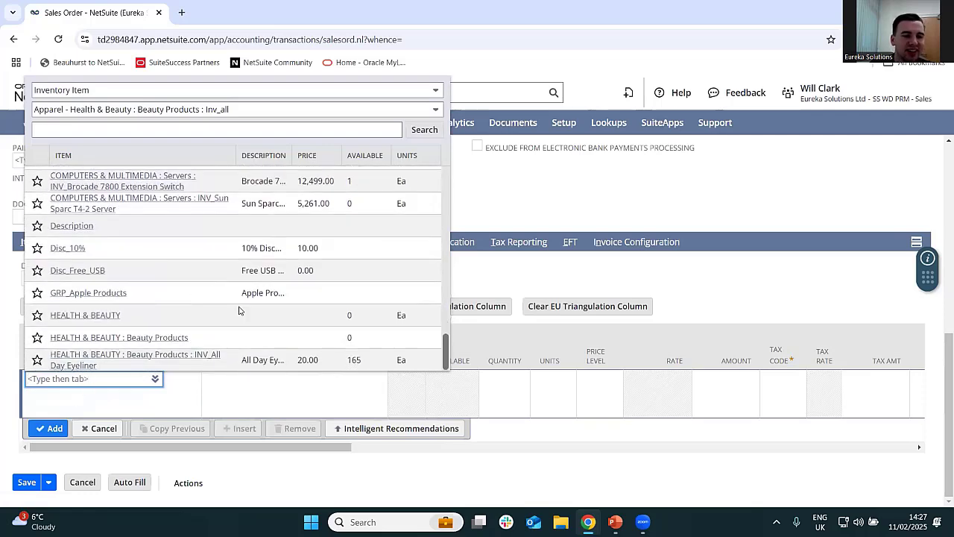
pyautogui.scroll(3, 219, 295)
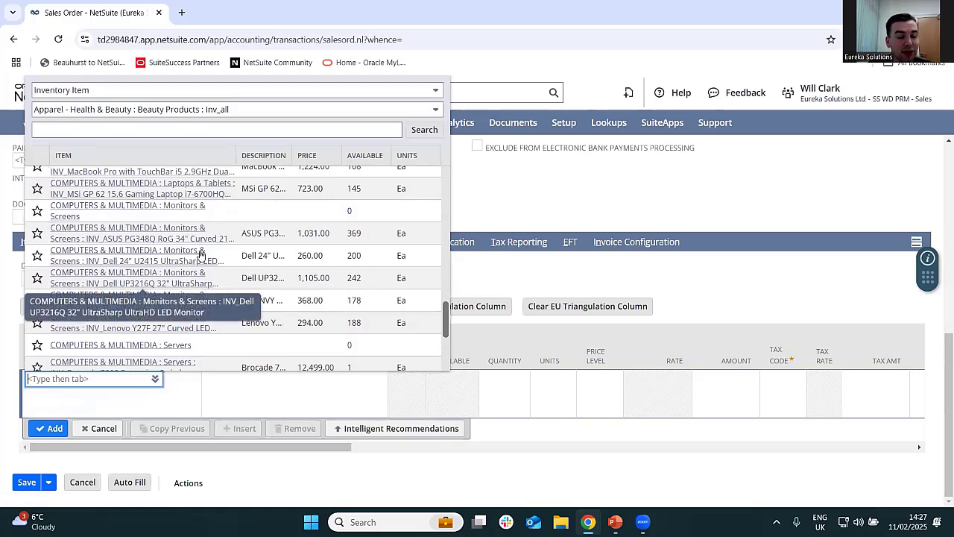
pyautogui.scroll(3, 373, 261)
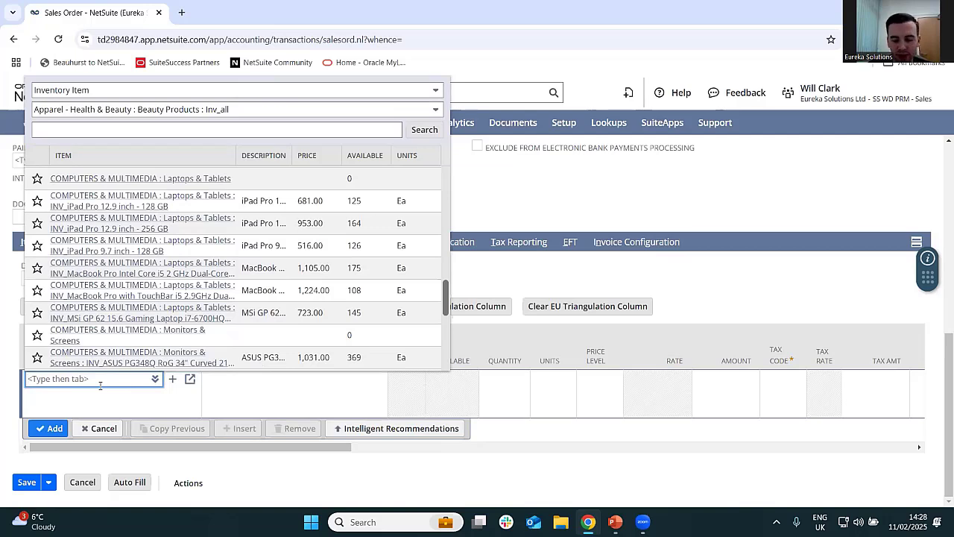
pyautogui.write('4')
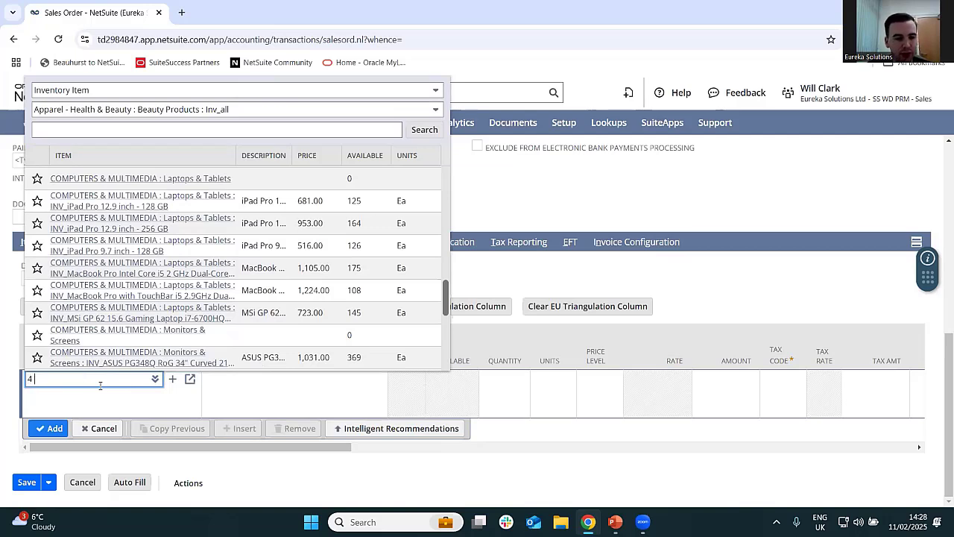
pyautogui.write(' person')
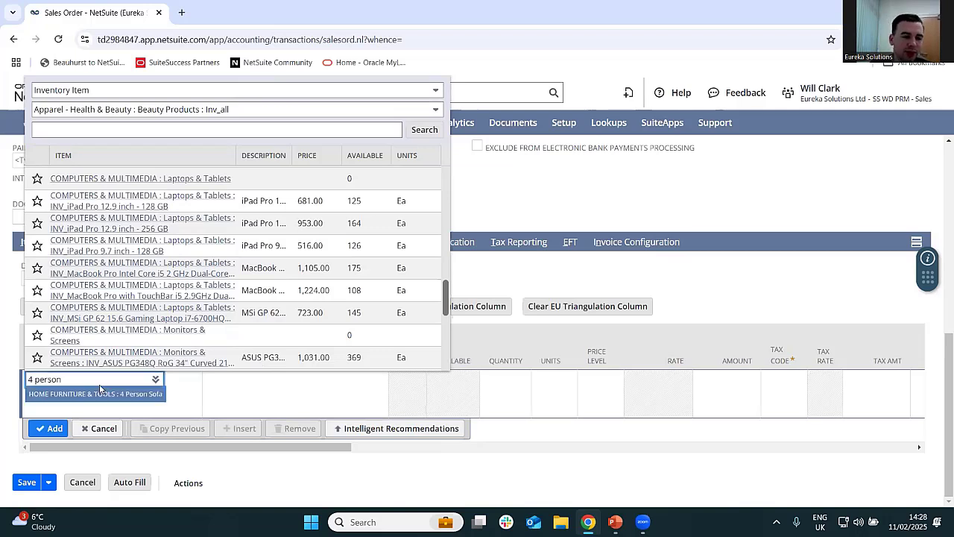
pyautogui.click(104, 395)
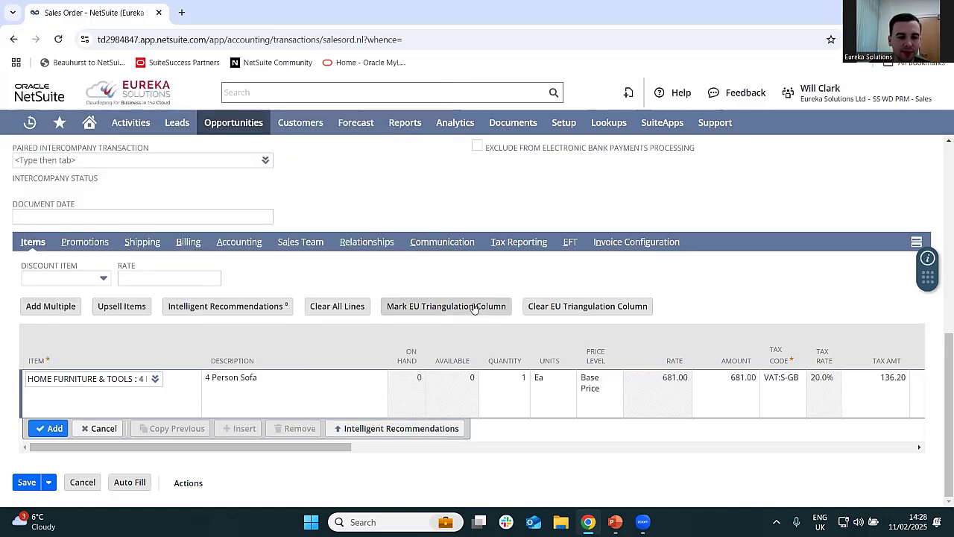
# - Set the 4 Person Sofa line's quantity to 2
pyautogui.click(261, 391)
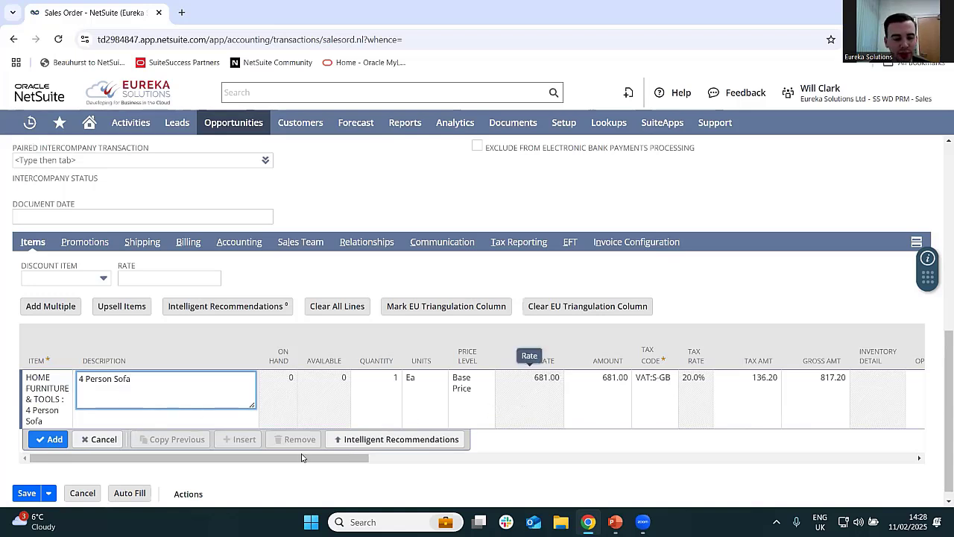
pyautogui.moveTo(302, 458); pyautogui.dragTo(340, 462)
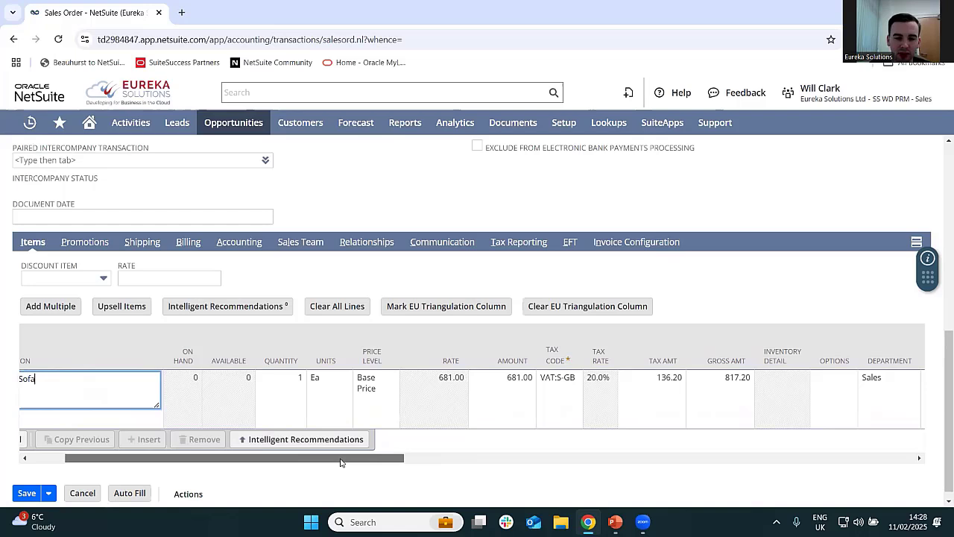
pyautogui.click(277, 380)
pyautogui.write('2')
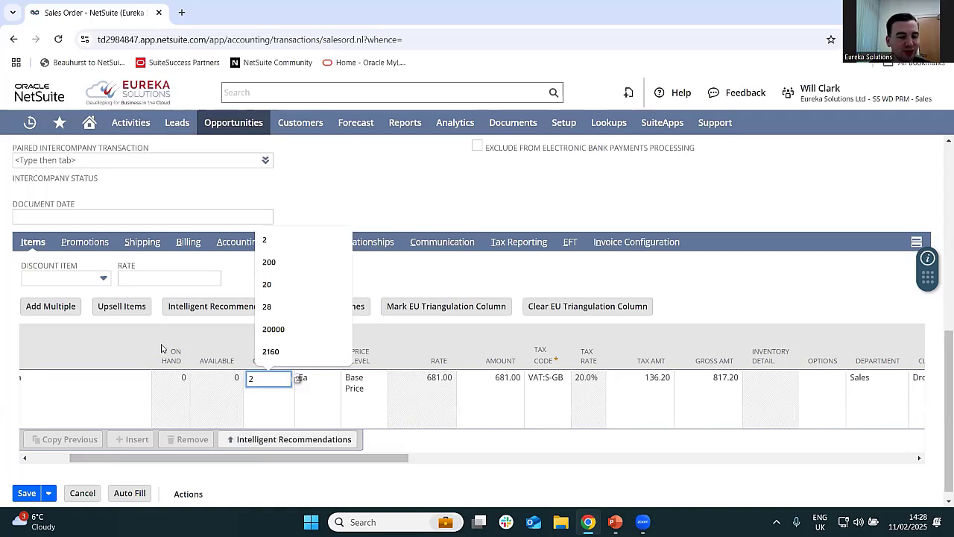
pyautogui.moveTo(326, 465); pyautogui.dragTo(486, 463)
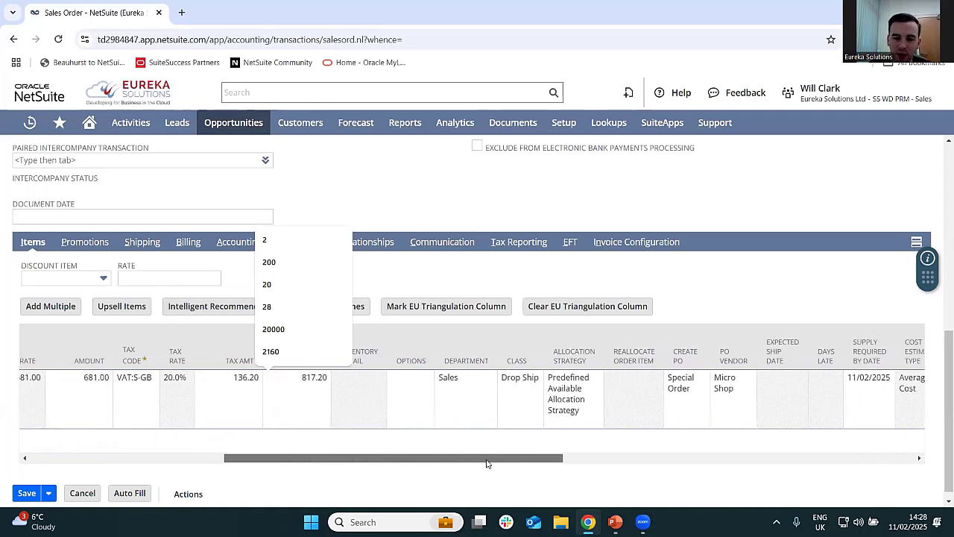
pyautogui.click(474, 324)
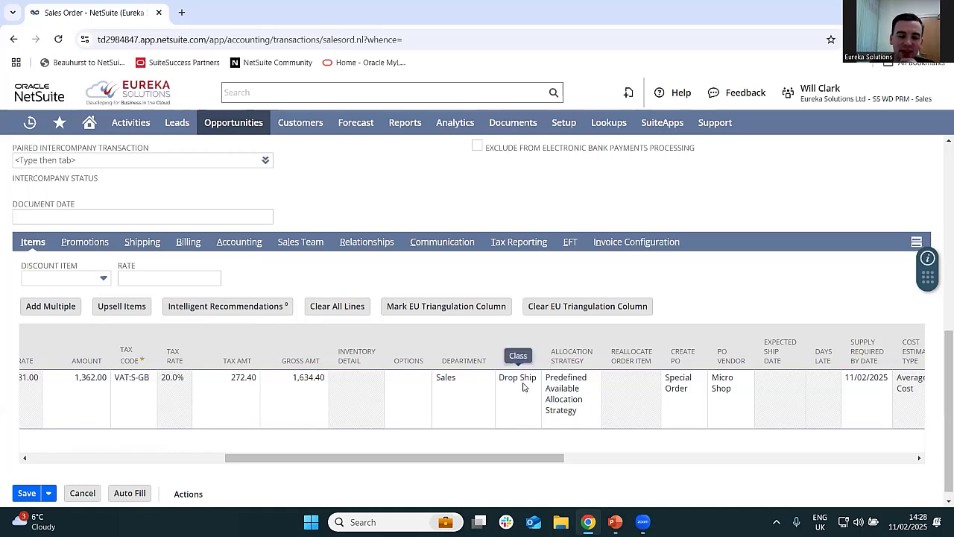
# - Examine the sofa line's class, allocation strategy, Create PO, PO Vendor and cost estimate columns
pyautogui.moveTo(528, 457); pyautogui.dragTo(610, 472)
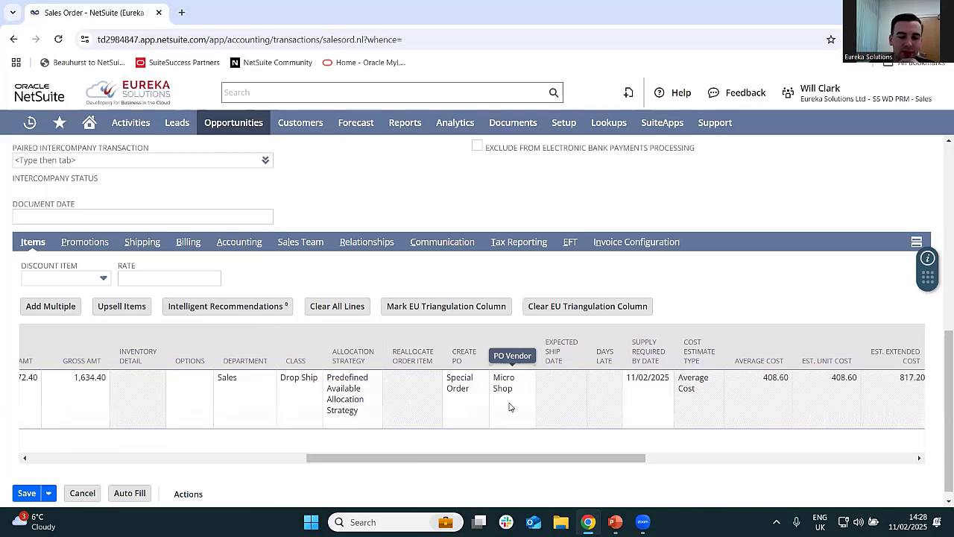
pyautogui.moveTo(398, 458); pyautogui.dragTo(238, 458)
pyautogui.moveTo(74, 438); pyautogui.dragTo(30, 437)
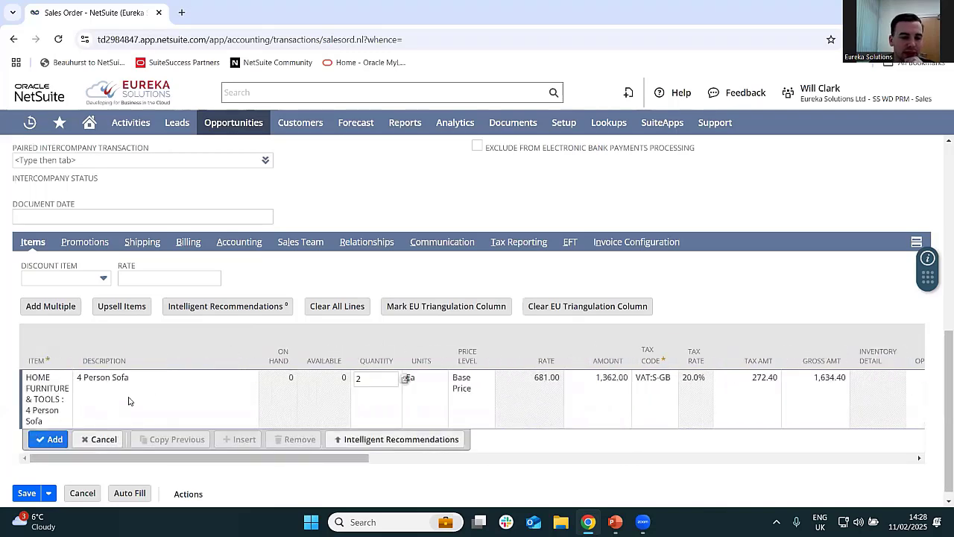
pyautogui.moveTo(230, 463); pyautogui.dragTo(483, 463)
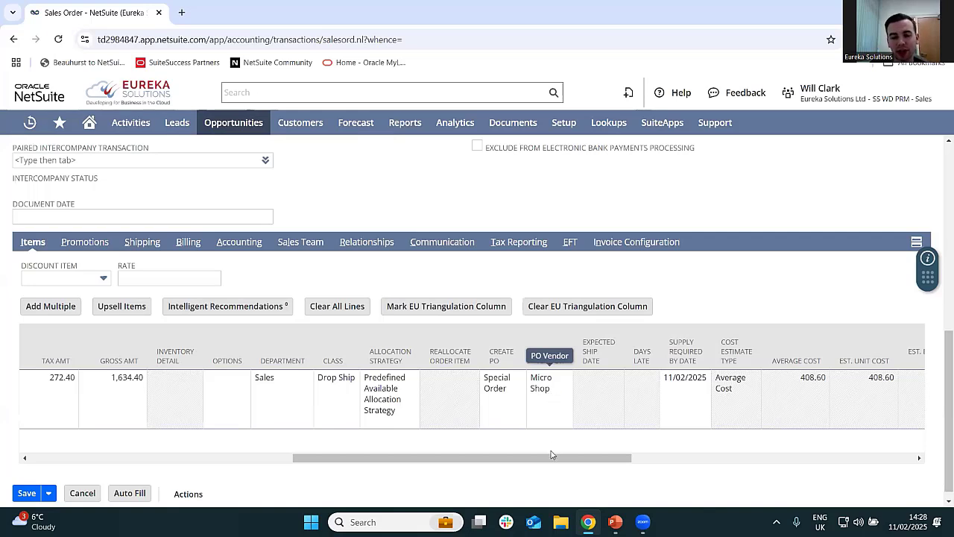
pyautogui.moveTo(554, 460); pyautogui.dragTo(597, 459)
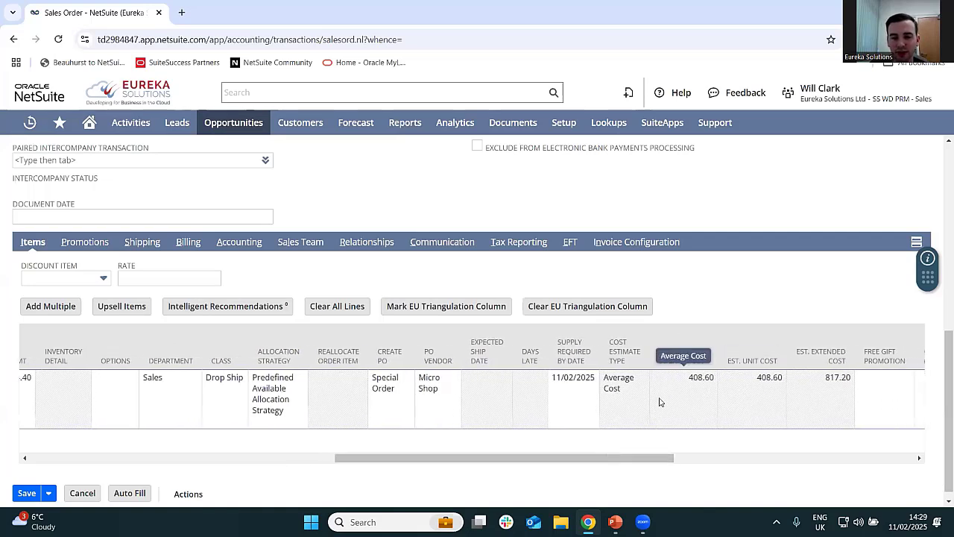
pyautogui.moveTo(641, 460); pyautogui.dragTo(259, 461)
# - Add the 4 Person Sofa line to the order and save the sales order
pyautogui.click(56, 439)
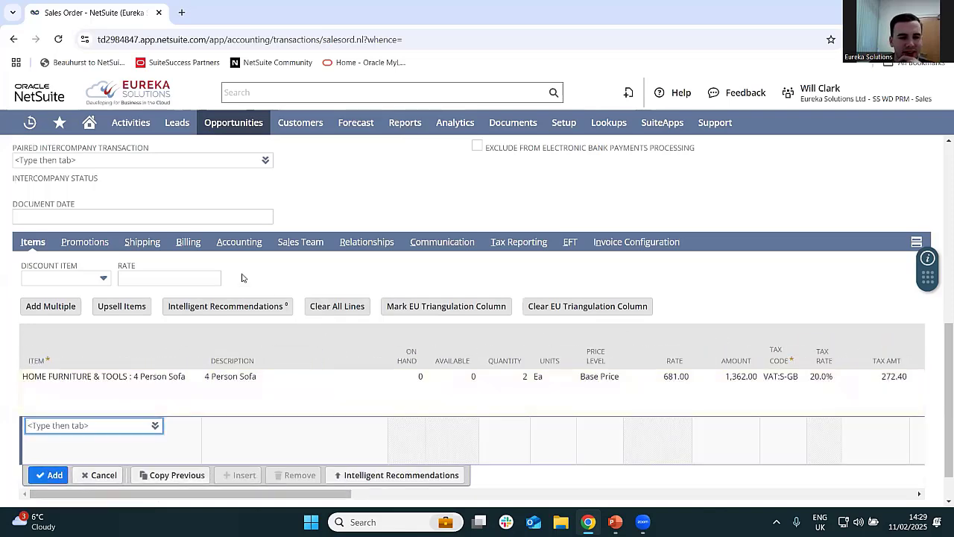
pyautogui.scroll(-1, 225, 330)
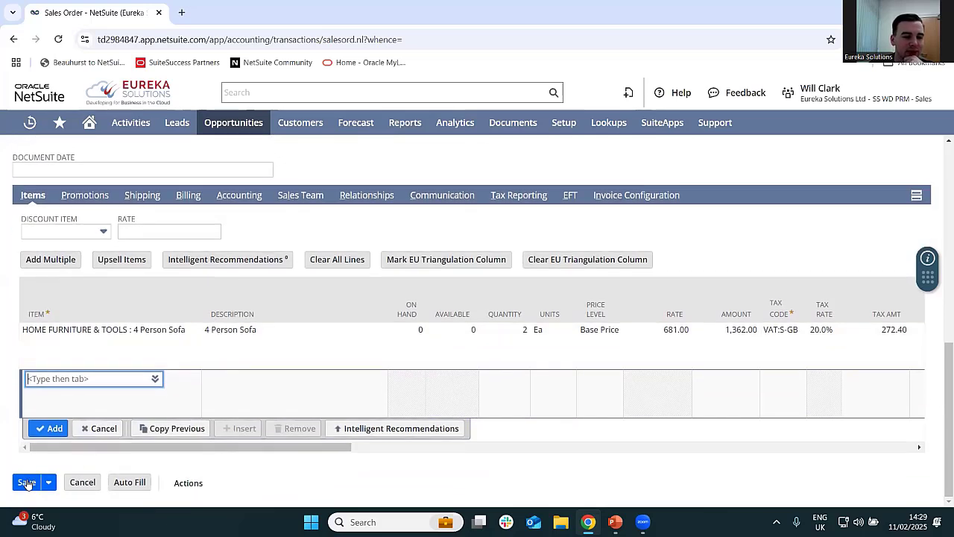
pyautogui.click(26, 483)
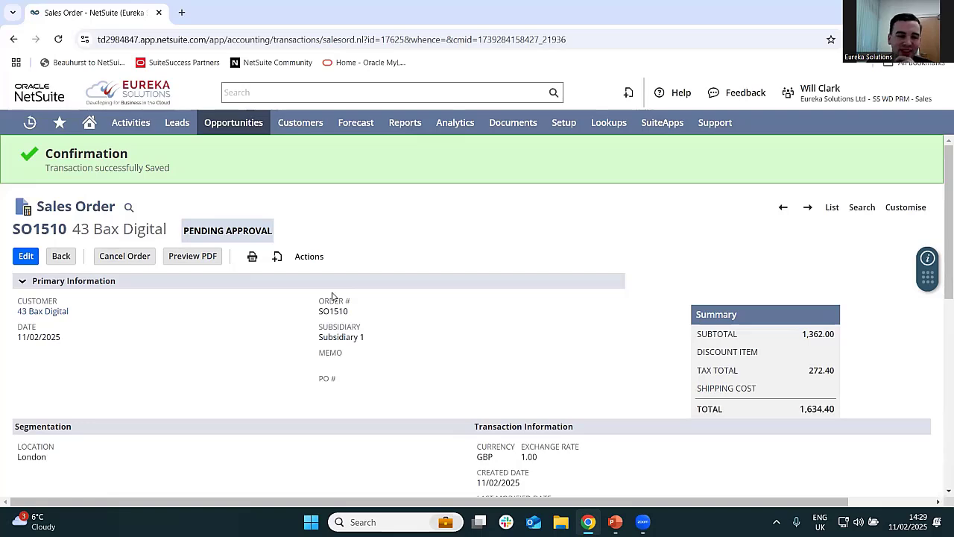
# - Look over the saved sales order and switch to the SS WD PRM - Sales Manager role
pyautogui.scroll(-5, 218, 348)
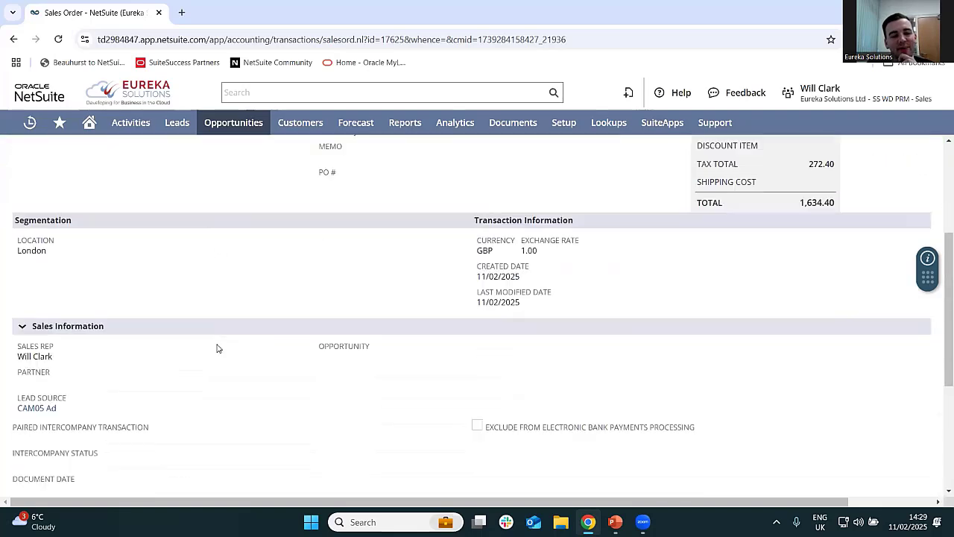
pyautogui.scroll(6, 217, 348)
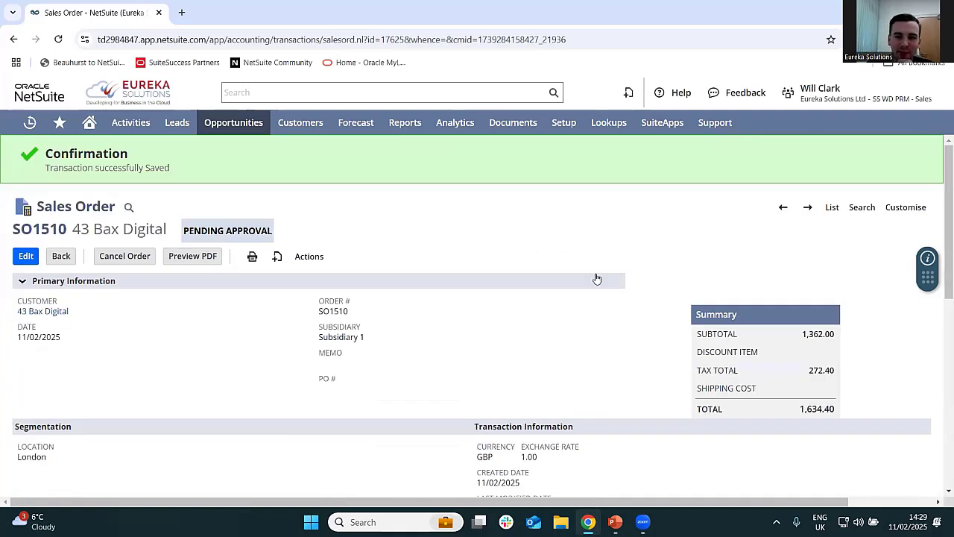
pyautogui.moveTo(794, 101)
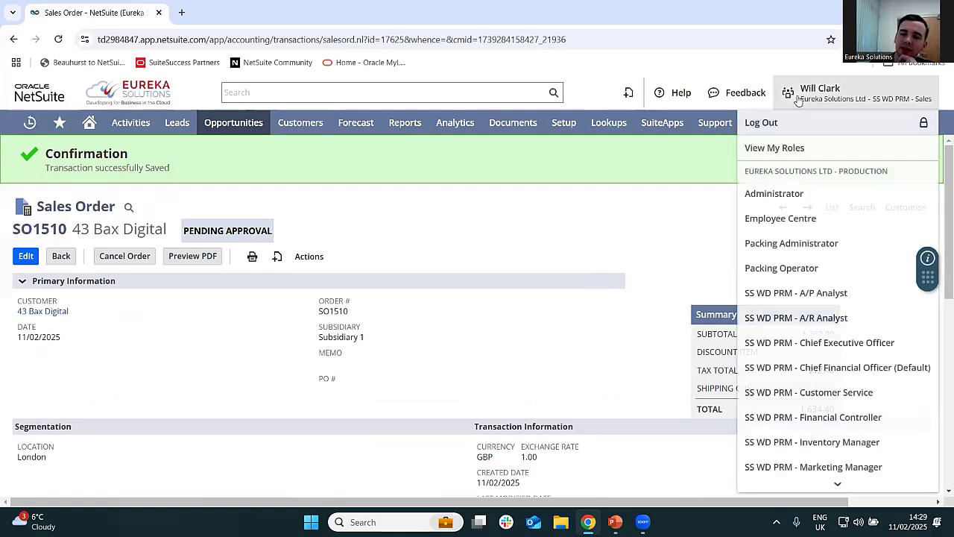
pyautogui.scroll(-3, 820, 358)
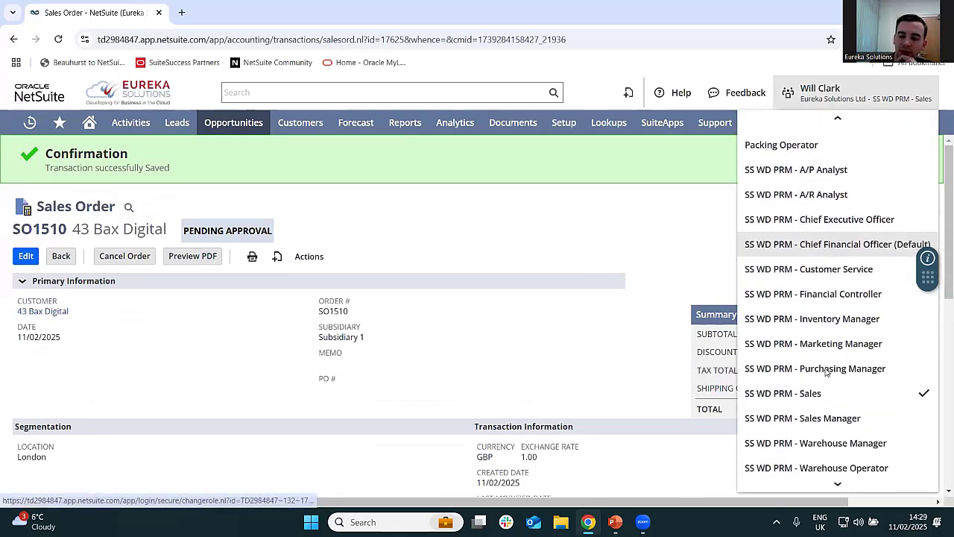
pyautogui.click(812, 412)
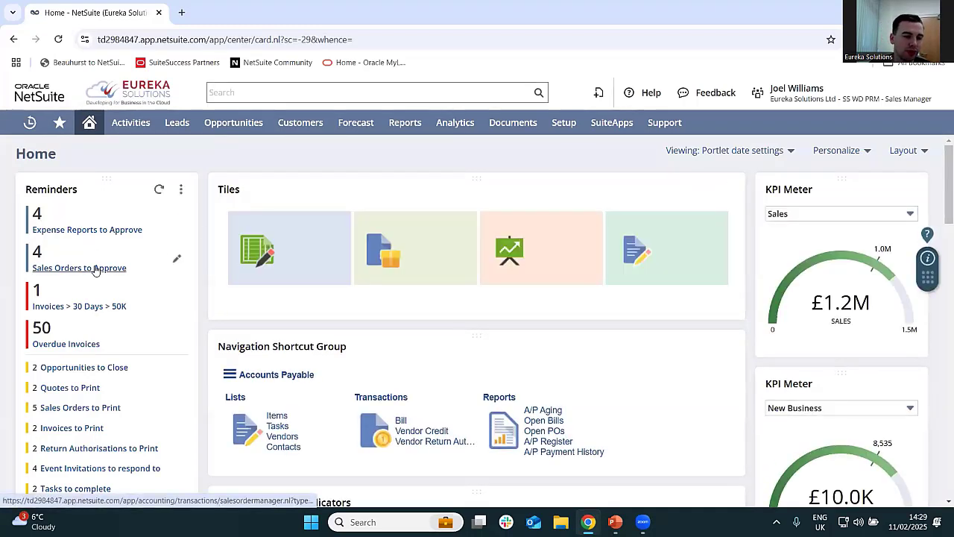
# - Open Bax Digital's sales order dated 11/02/2025 from the Sales Orders to Approve reminder and approve it
pyautogui.click(124, 269)
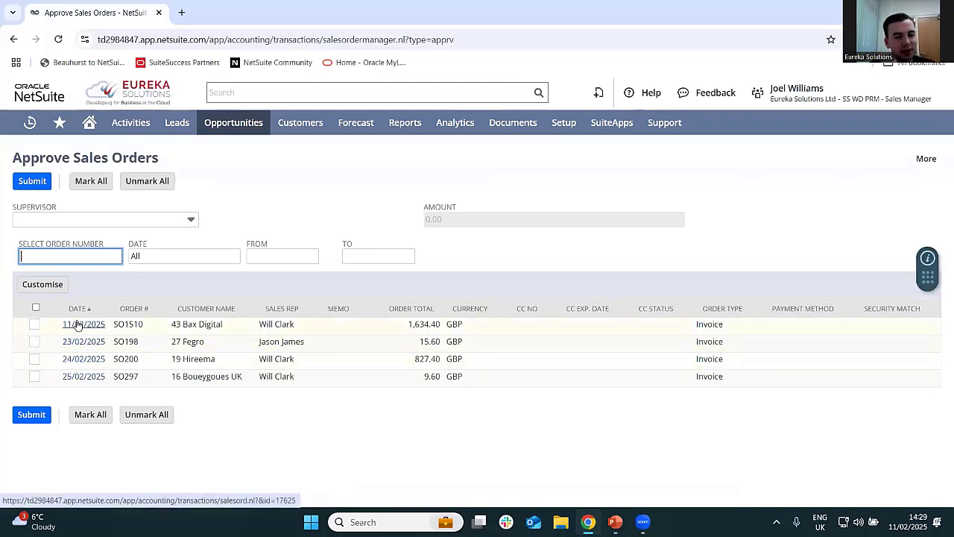
pyautogui.click(77, 326)
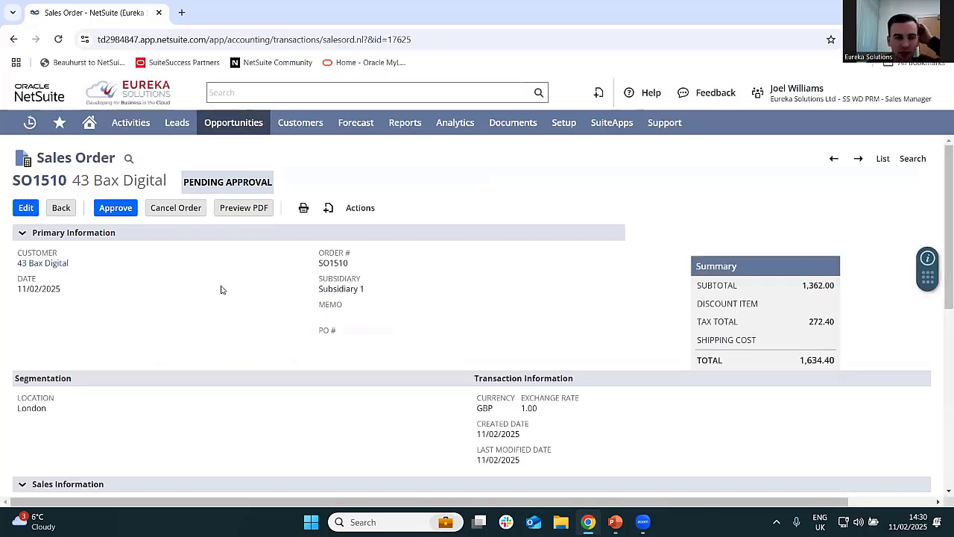
pyautogui.scroll(-10, 248, 313)
pyautogui.scroll(10, 248, 311)
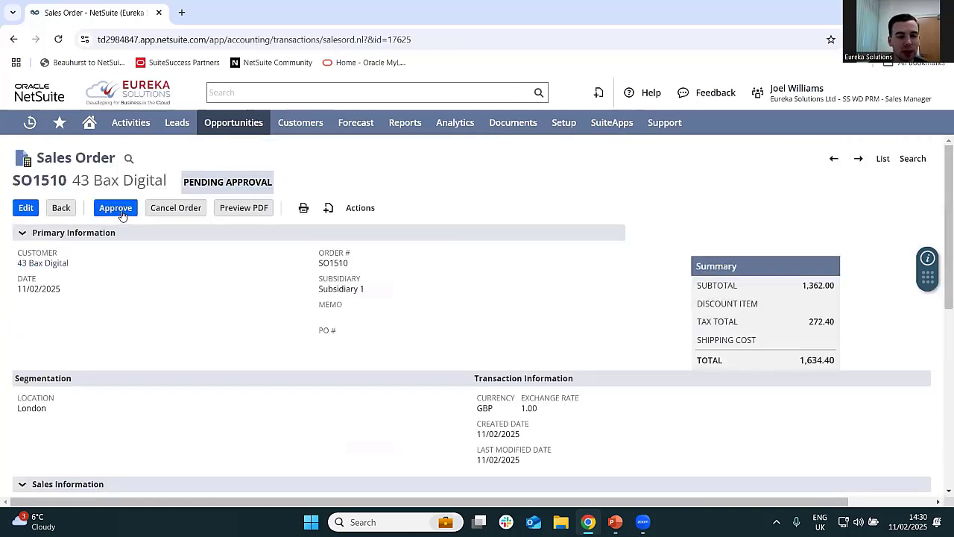
pyautogui.click(120, 211)
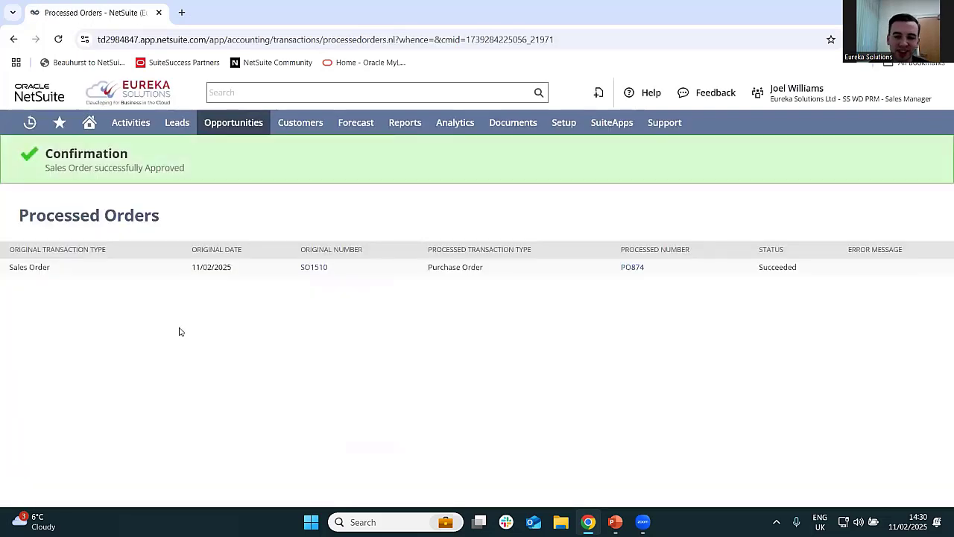
# - Open the generated purchase order in a separate tab and view Bax Digital's approved sales order
pyautogui.middleClick(633, 268)
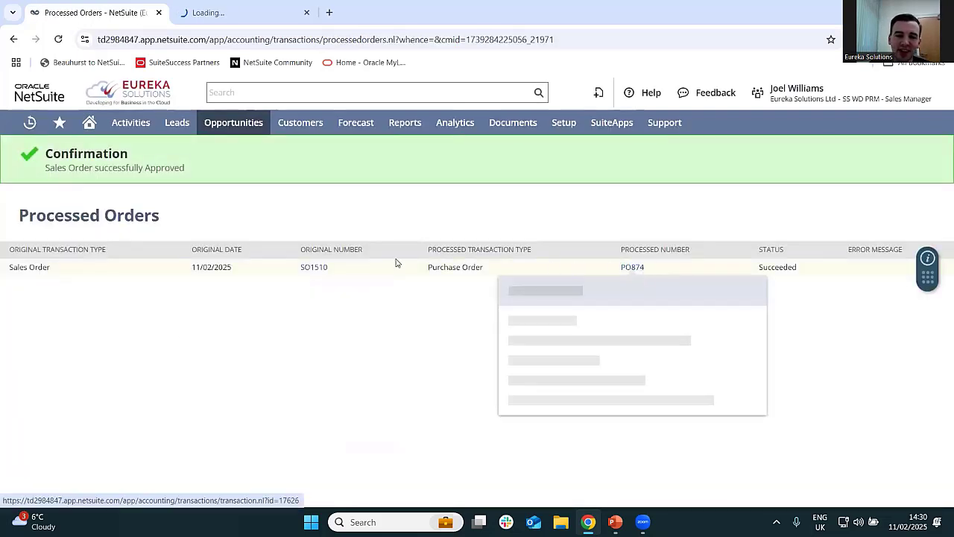
pyautogui.moveTo(315, 270)
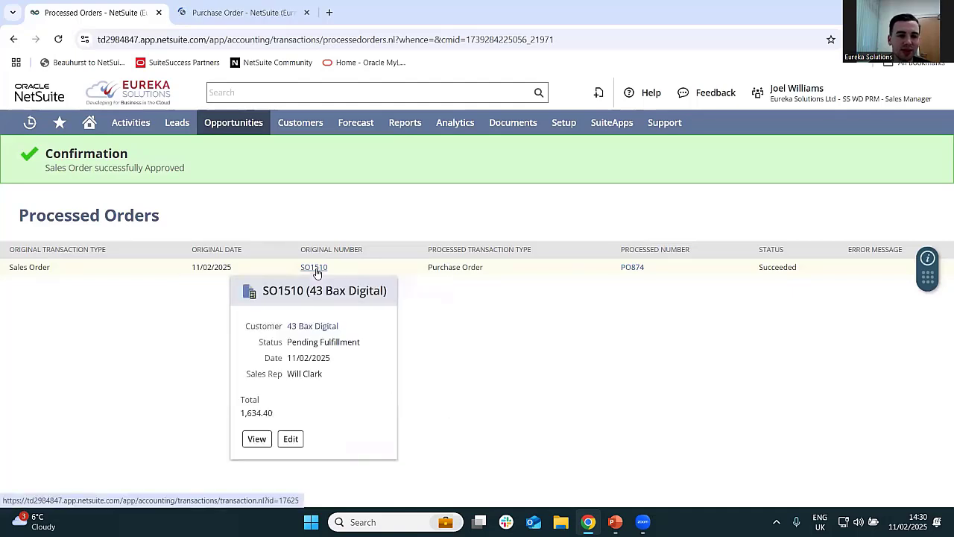
pyautogui.click(316, 270)
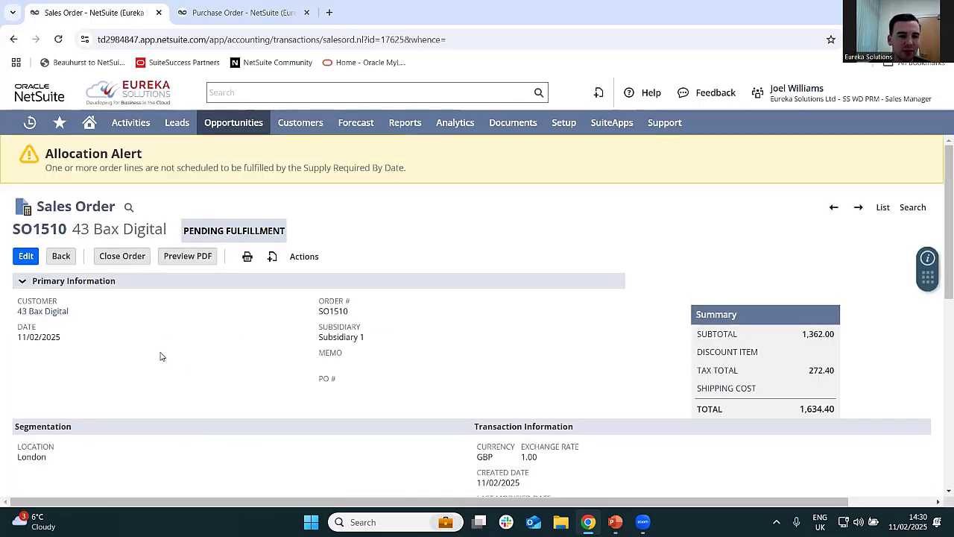
# - Print the Bax Digital sales order, look over its PDF layout and totals, and close the printout
pyautogui.moveTo(248, 257)
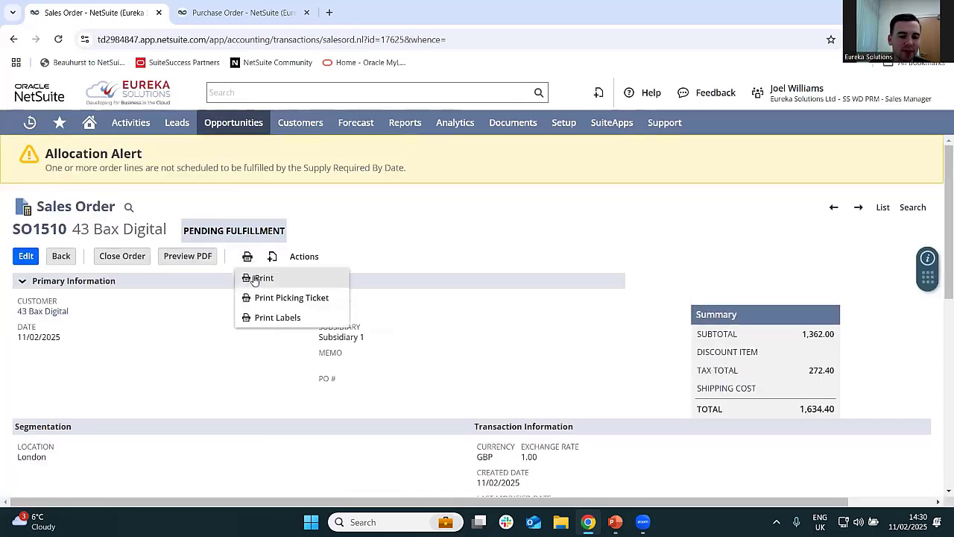
pyautogui.click(254, 278)
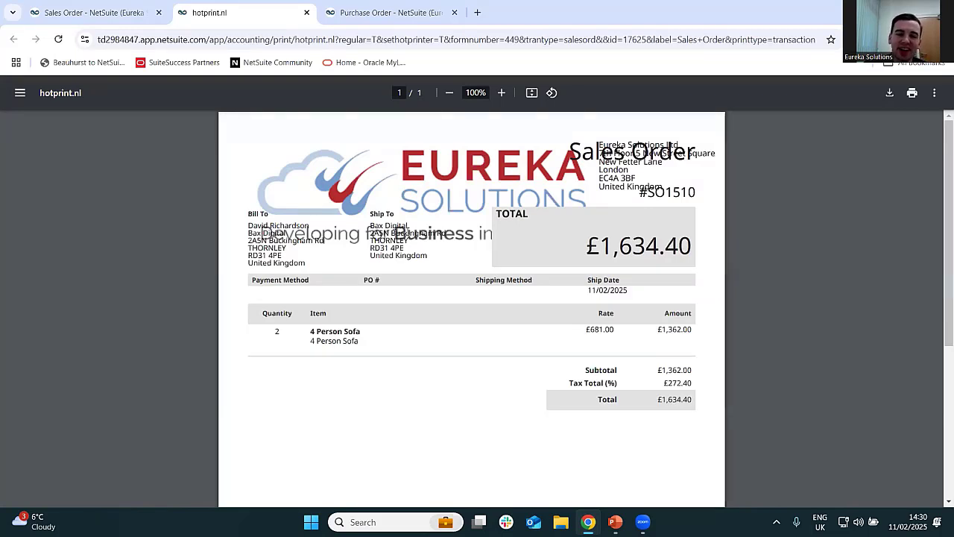
pyautogui.scroll(-2, 480, 236)
pyautogui.scroll(2, 465, 327)
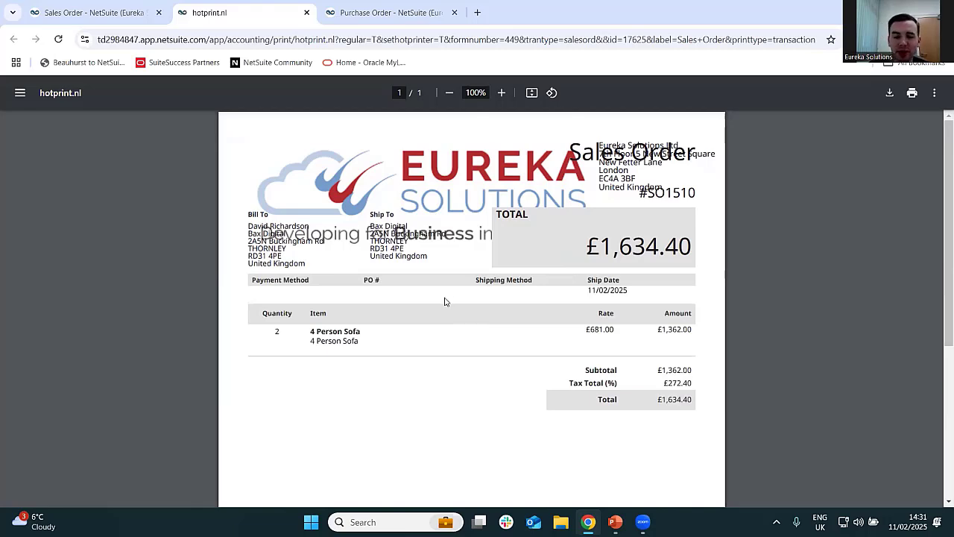
pyautogui.scroll(-3, 443, 298)
pyautogui.scroll(3, 441, 305)
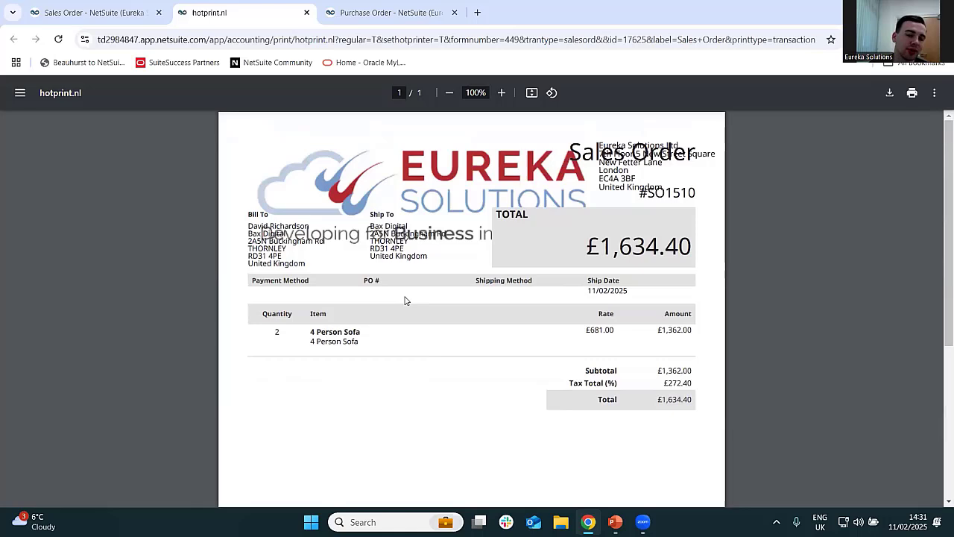
pyautogui.middleClick(202, 4)
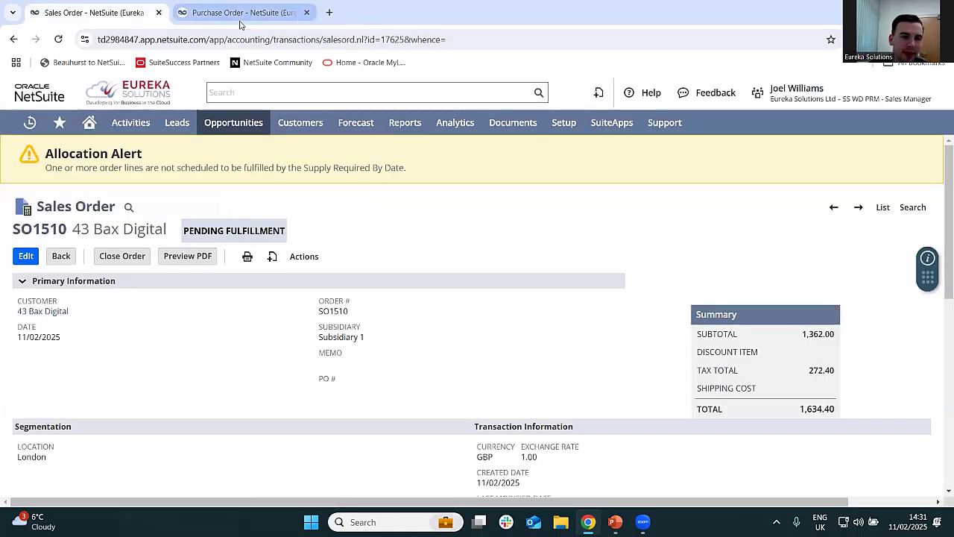
# - Review the Micro Shop purchase order's details, sofa item line and the sales order it was created from
pyautogui.click(238, 13)
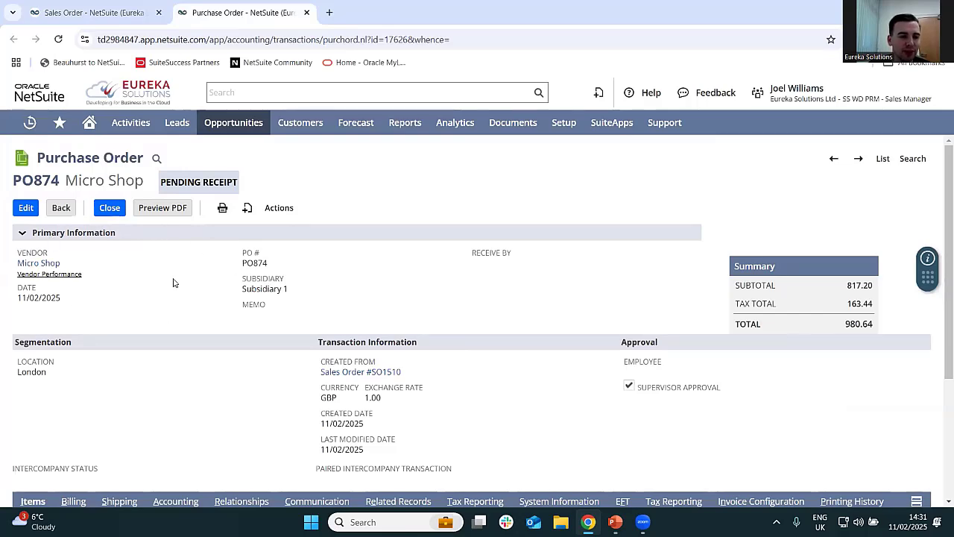
pyautogui.scroll(-2, 182, 286)
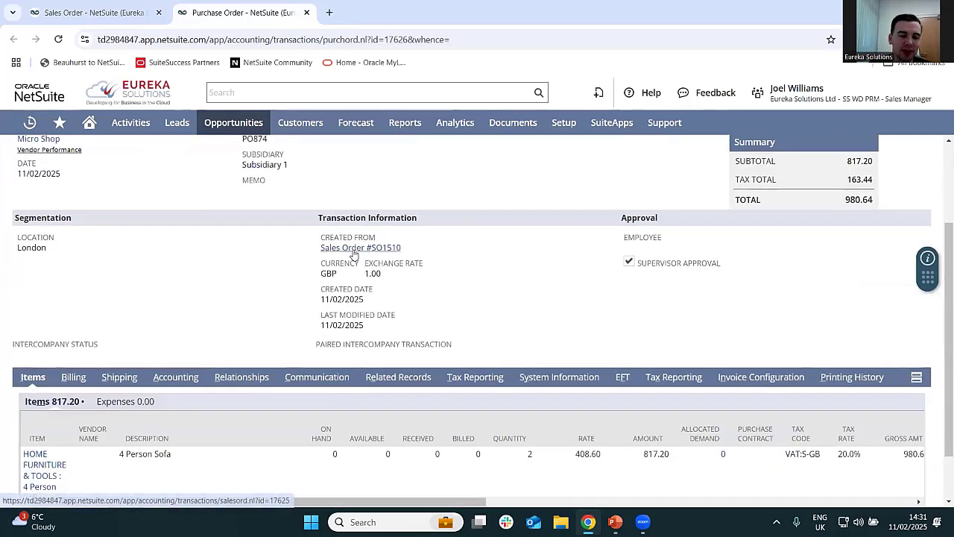
pyautogui.moveTo(366, 254)
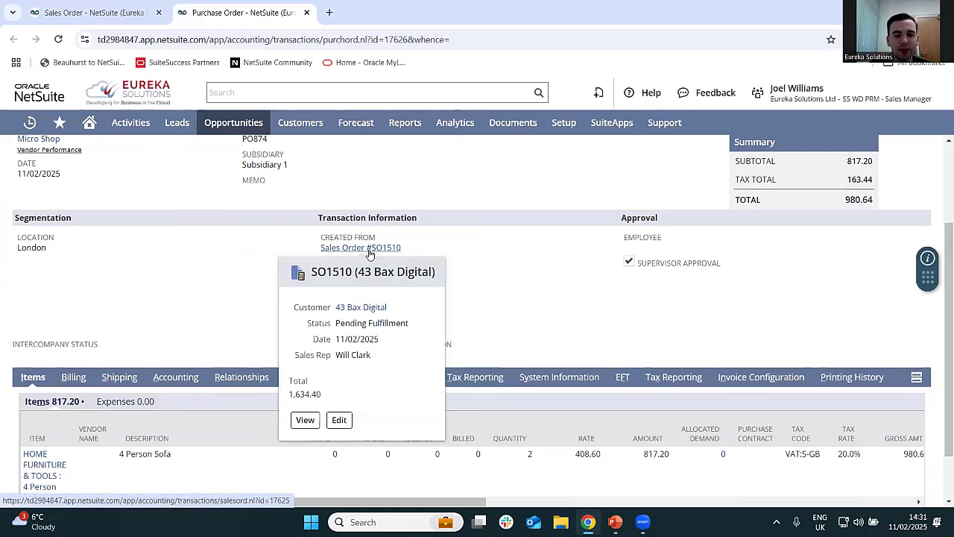
pyautogui.scroll(2, 243, 316)
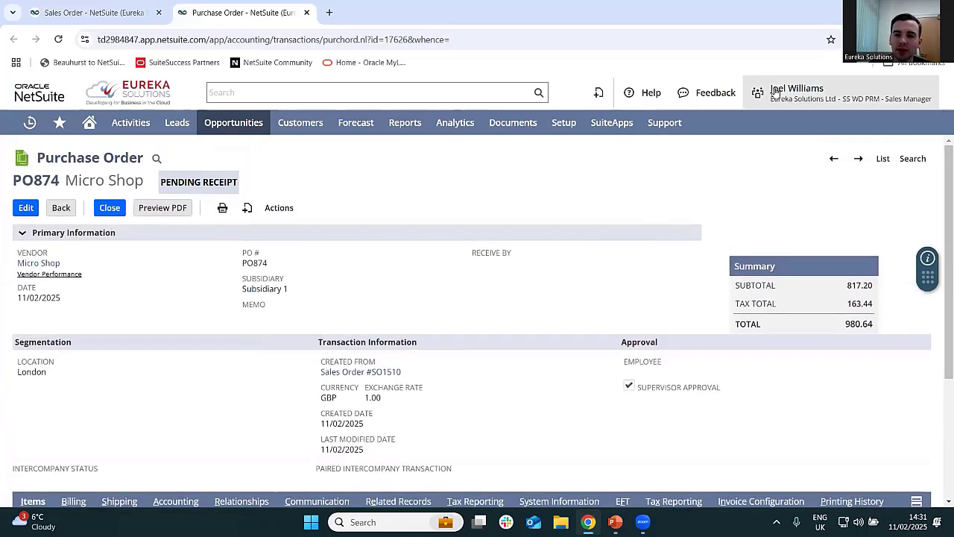
# - Switch to the SS WD PRM - Inventory Manager role
pyautogui.moveTo(776, 92)
pyautogui.scroll(-2, 849, 321)
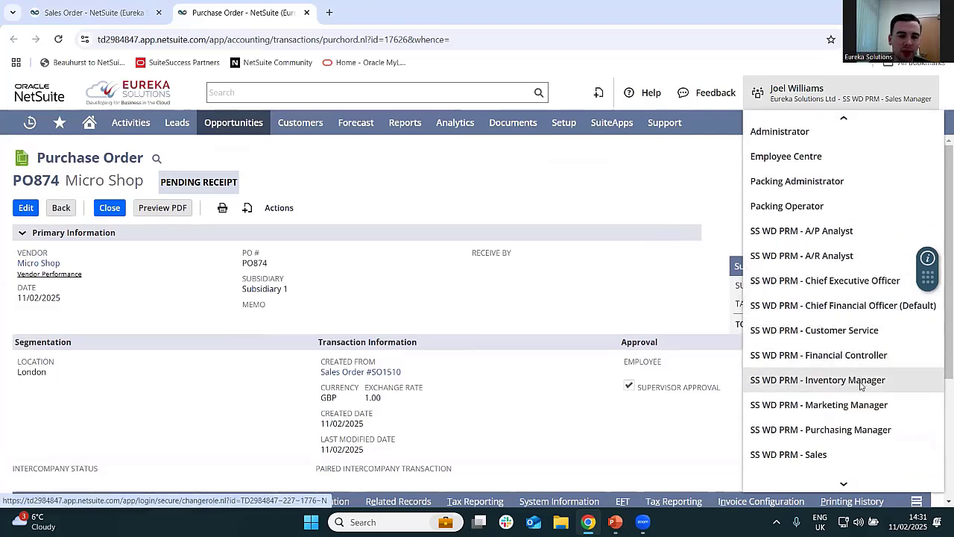
pyautogui.click(861, 383)
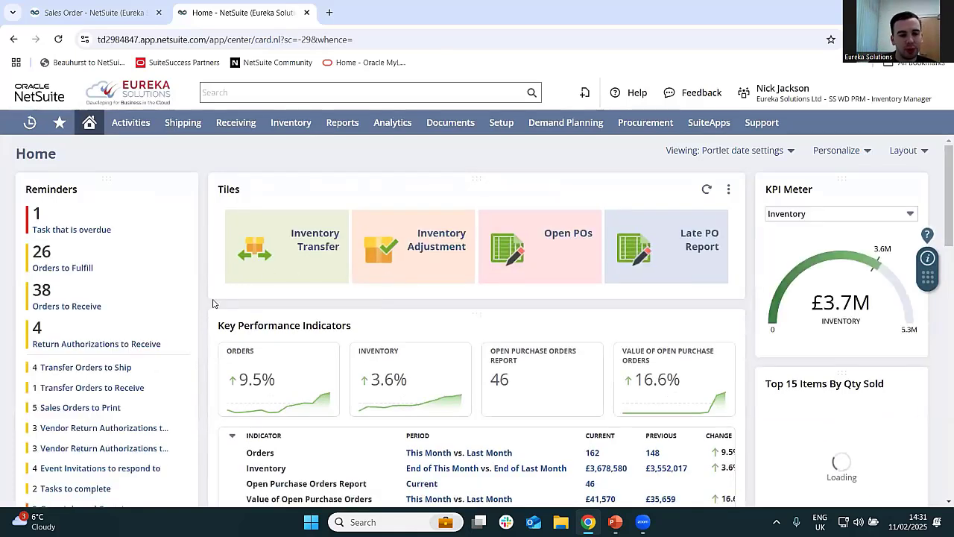
# - From the Orders to Receive reminder, find Micro Shop's 11/02/2025 purchase order for Bax Digital and start receiving it
pyautogui.click(79, 307)
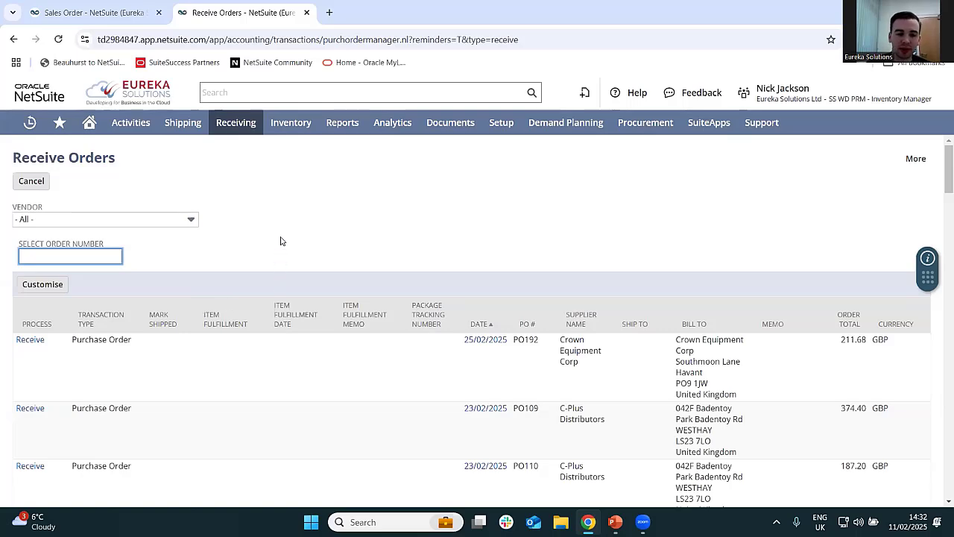
pyautogui.scroll(-3, 281, 241)
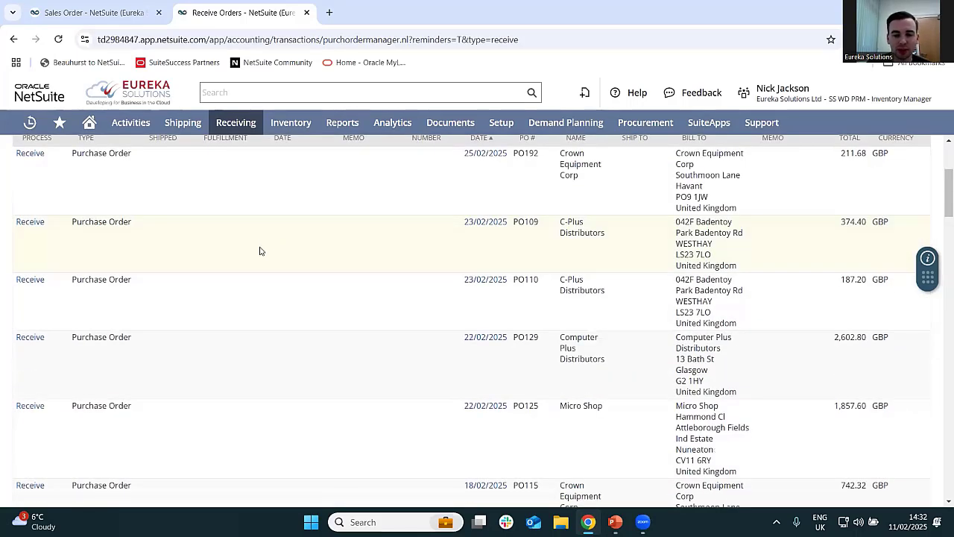
pyautogui.scroll(-1, 258, 260)
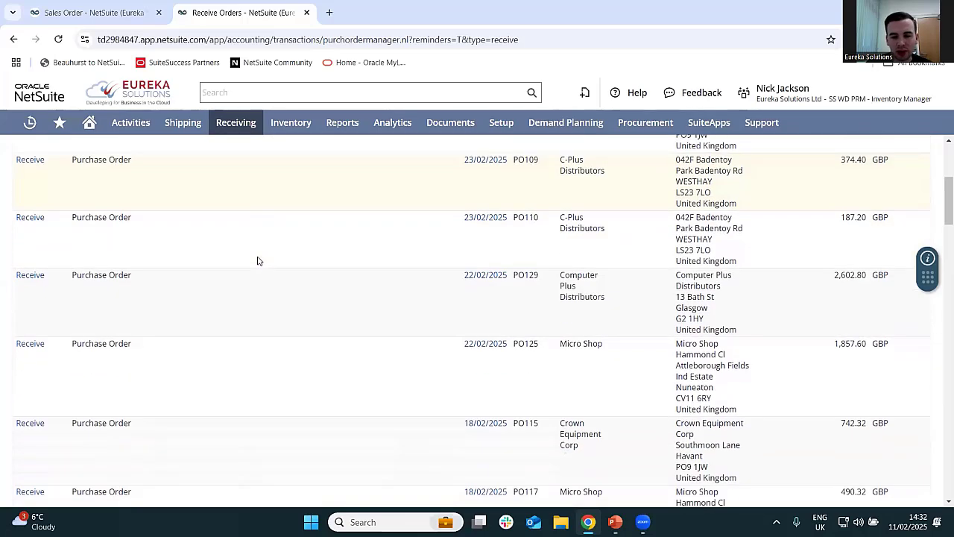
pyautogui.scroll(-8, 258, 260)
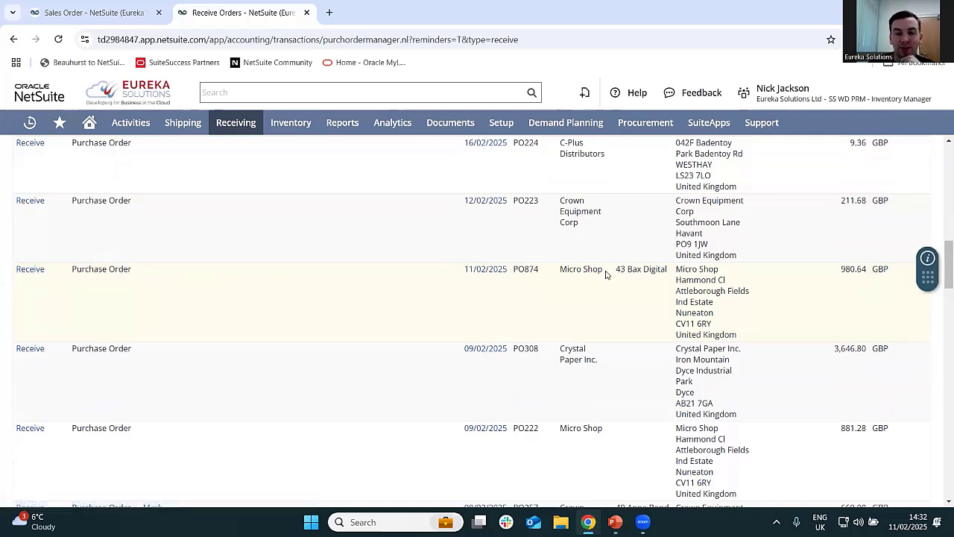
pyautogui.moveTo(604, 269); pyautogui.dragTo(559, 269)
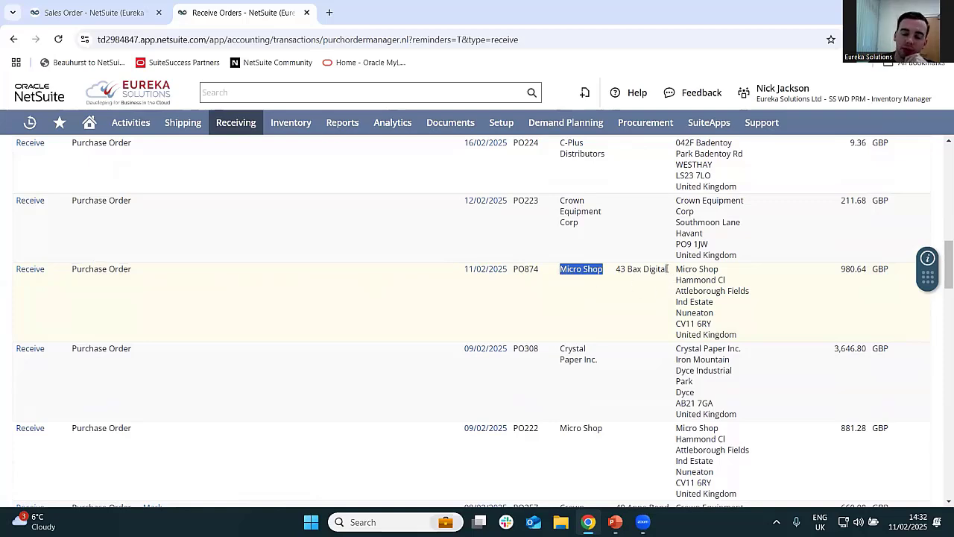
pyautogui.moveTo(667, 269); pyautogui.dragTo(616, 270)
pyautogui.click(645, 317)
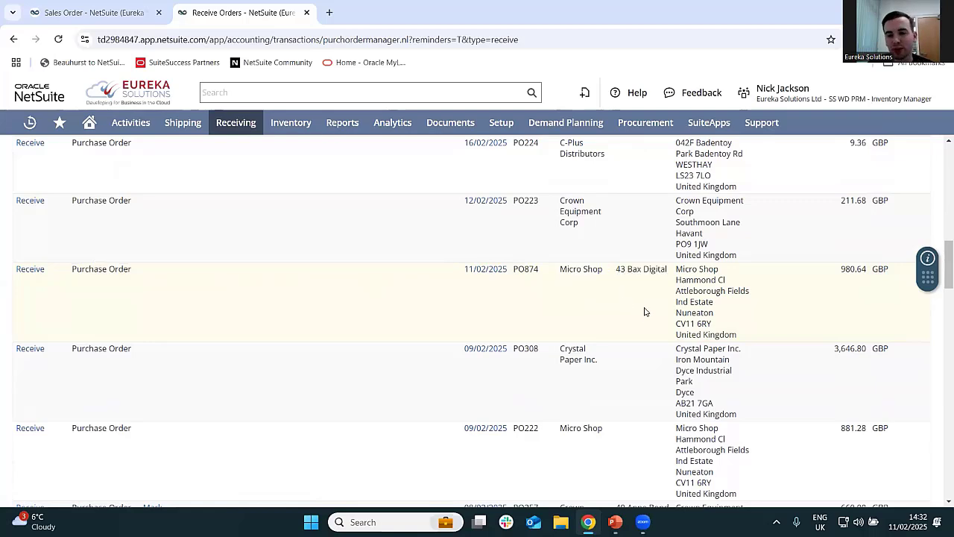
pyautogui.click(30, 270)
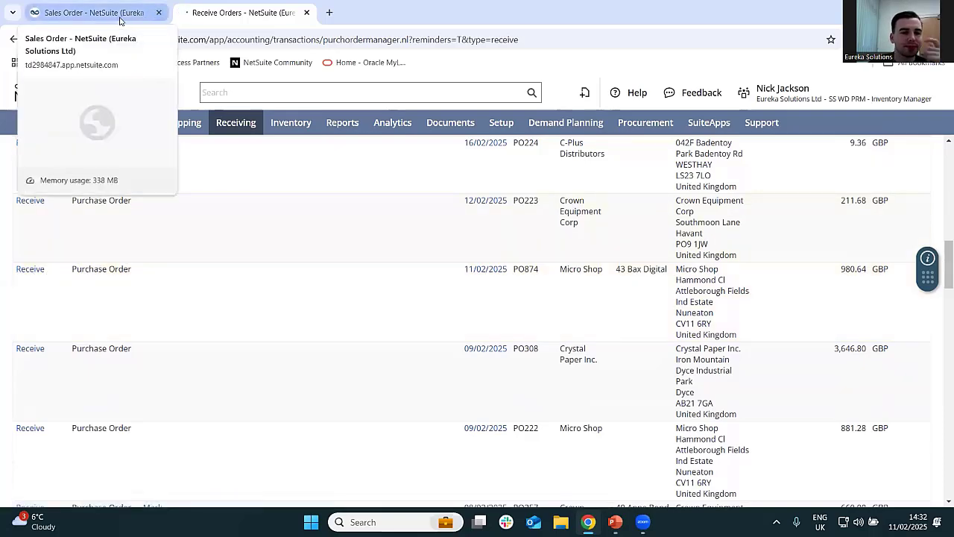
# - Look over the new item receipt's vendor, date, receiving location, item line and source purchase order
pyautogui.scroll(-3, 339, 358)
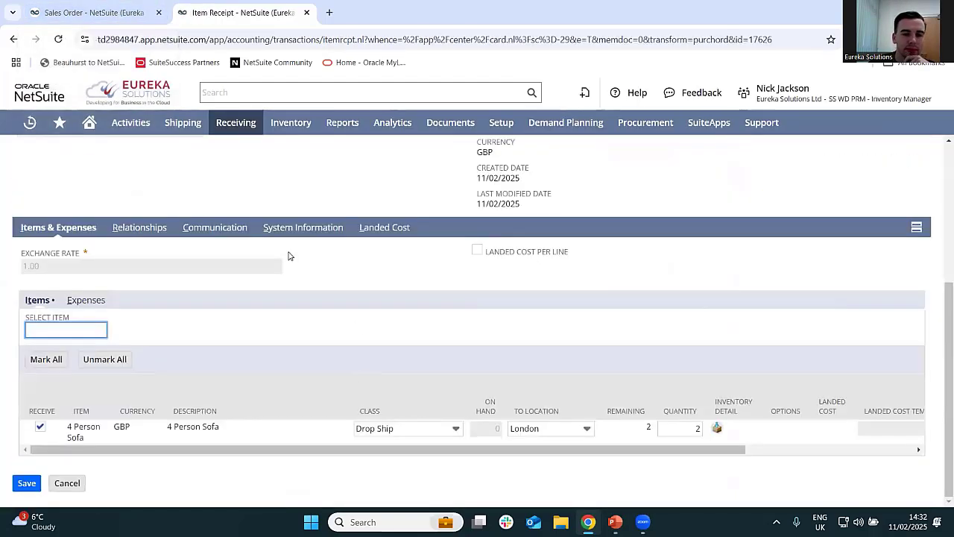
pyautogui.scroll(3, 283, 336)
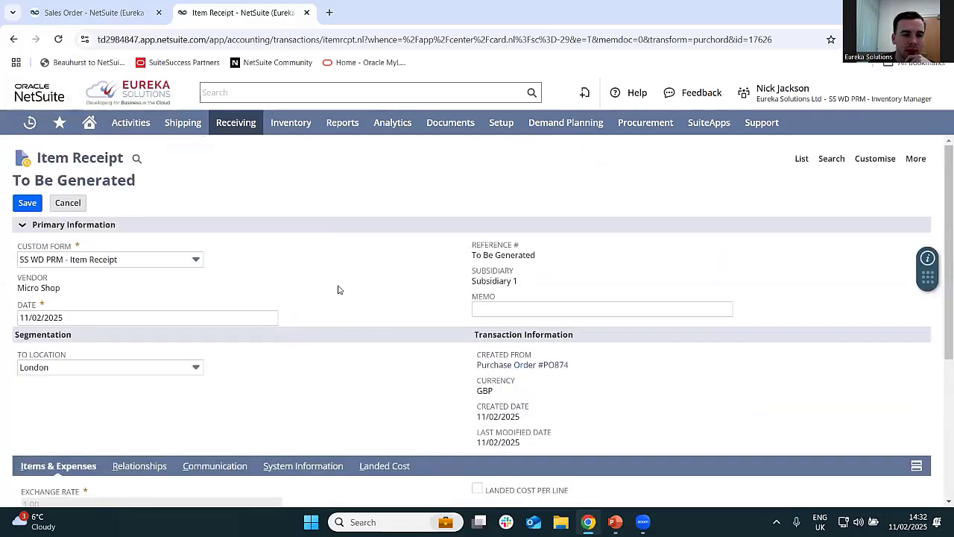
pyautogui.scroll(-1, 346, 283)
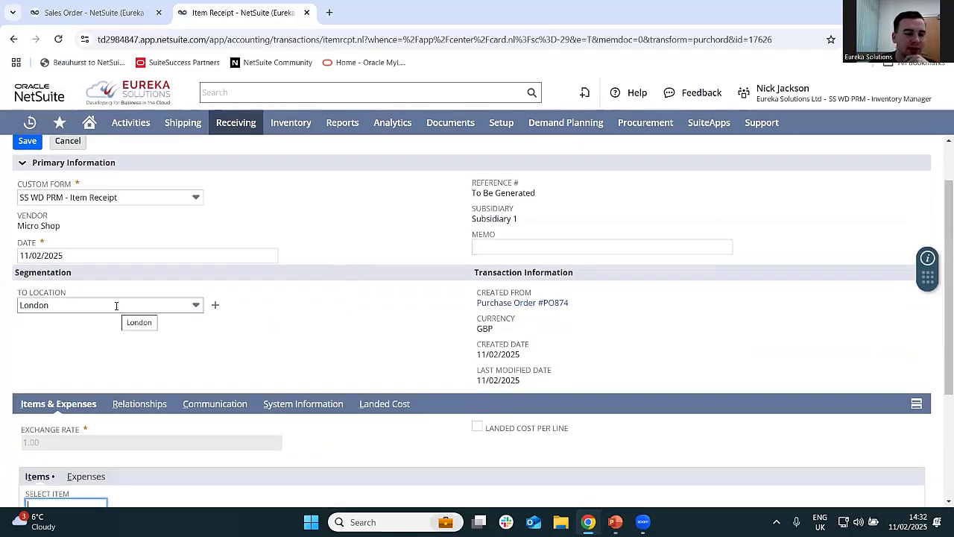
pyautogui.scroll(1, 117, 305)
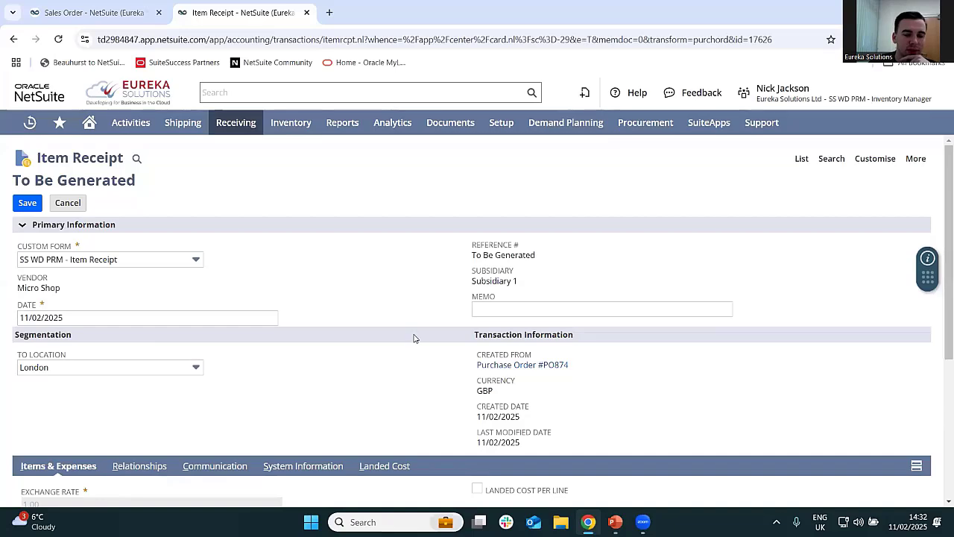
pyautogui.scroll(-1, 448, 332)
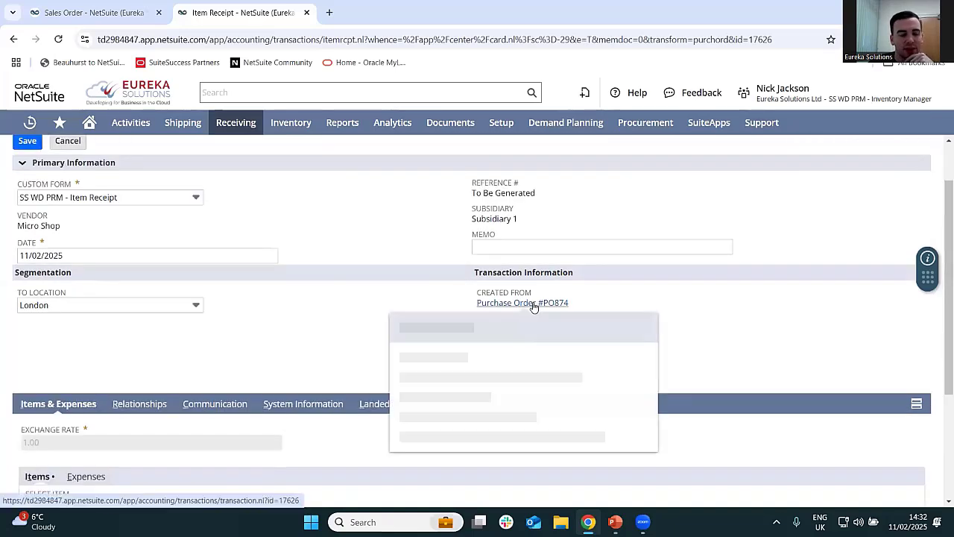
pyautogui.moveTo(532, 305)
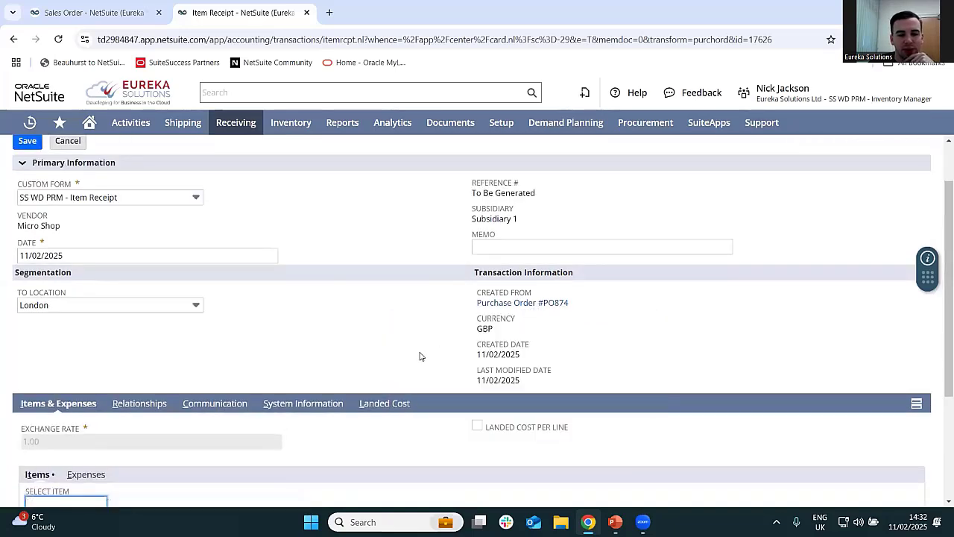
# - Assign 2 of the 4 Person Sofa to bin LON_CAB001 with status Good in the inventory detail and save the item receipt
pyautogui.scroll(-3, 420, 356)
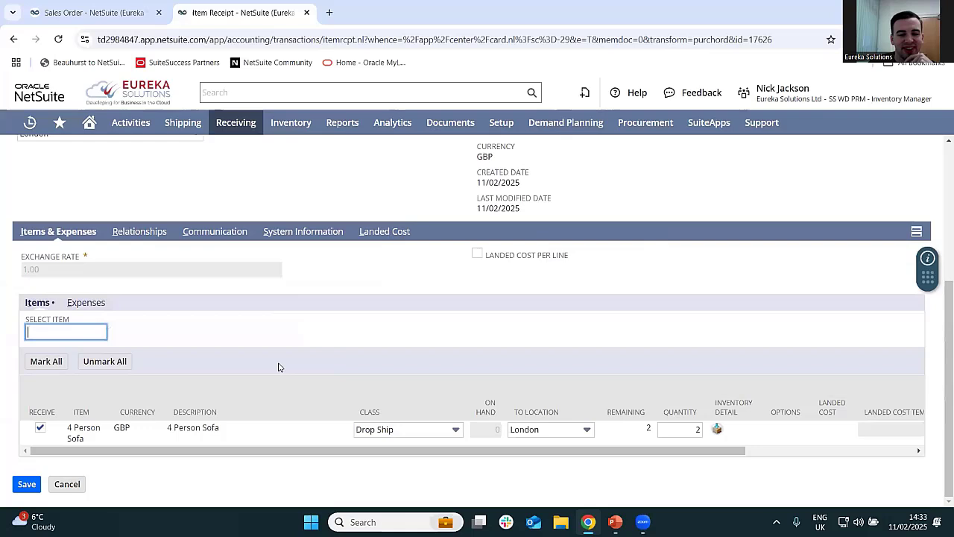
pyautogui.click(720, 432)
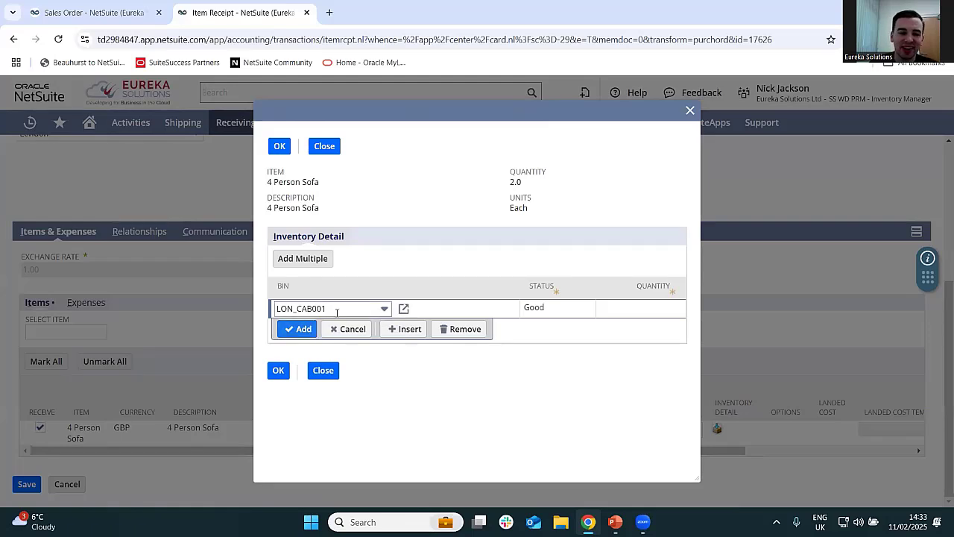
pyautogui.click(638, 310)
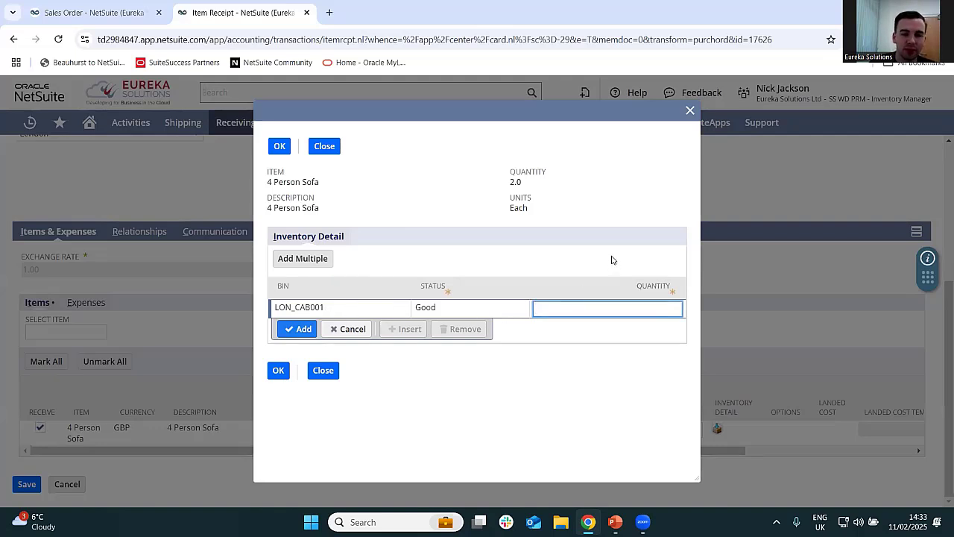
pyautogui.write('2')
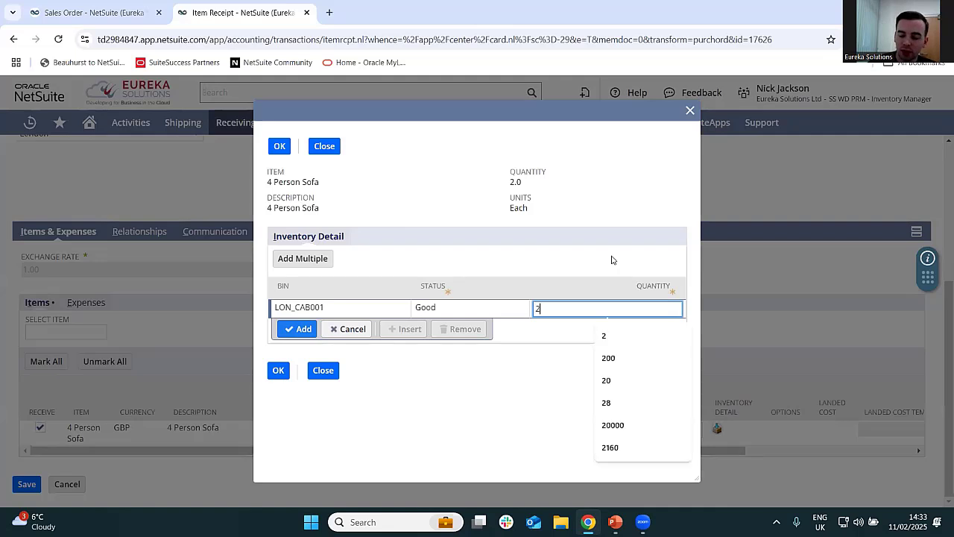
pyautogui.click(298, 329)
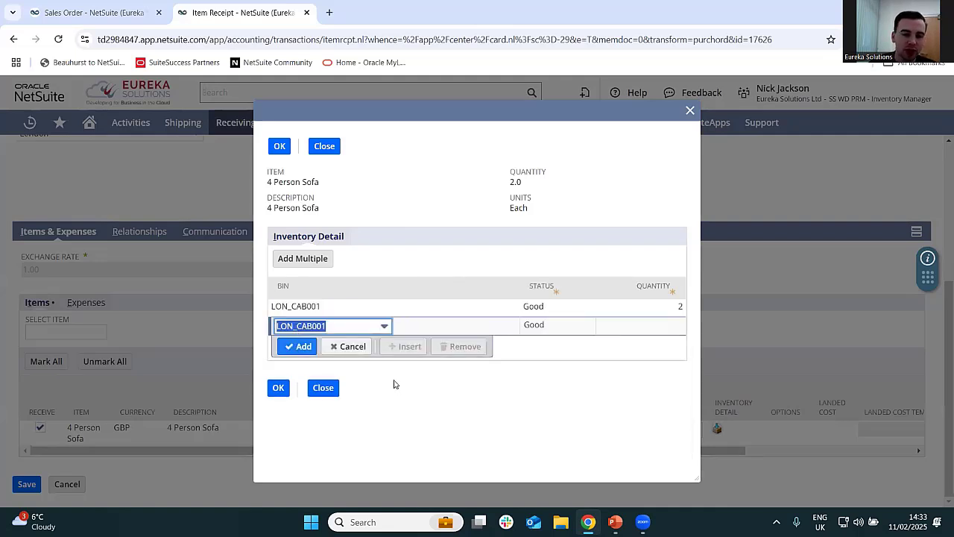
pyautogui.click(278, 388)
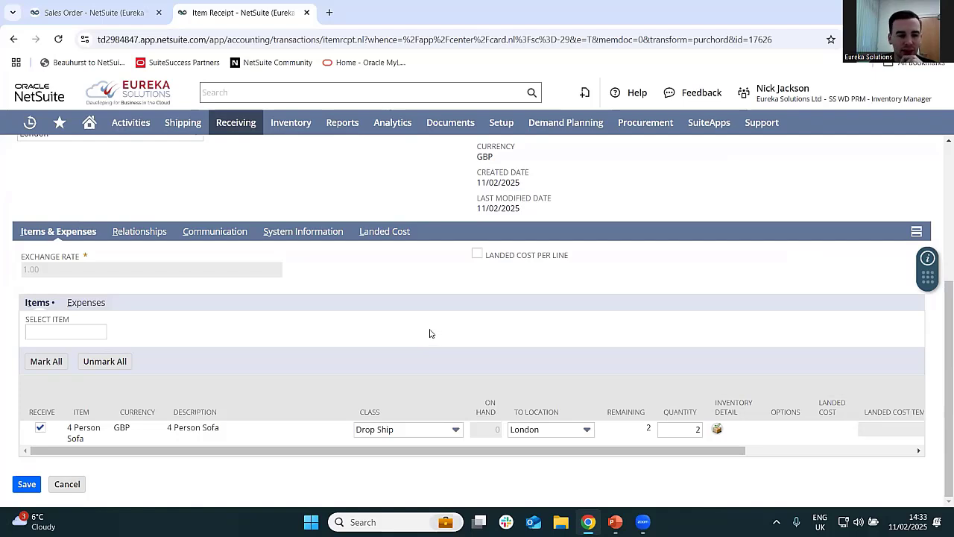
pyautogui.click(27, 485)
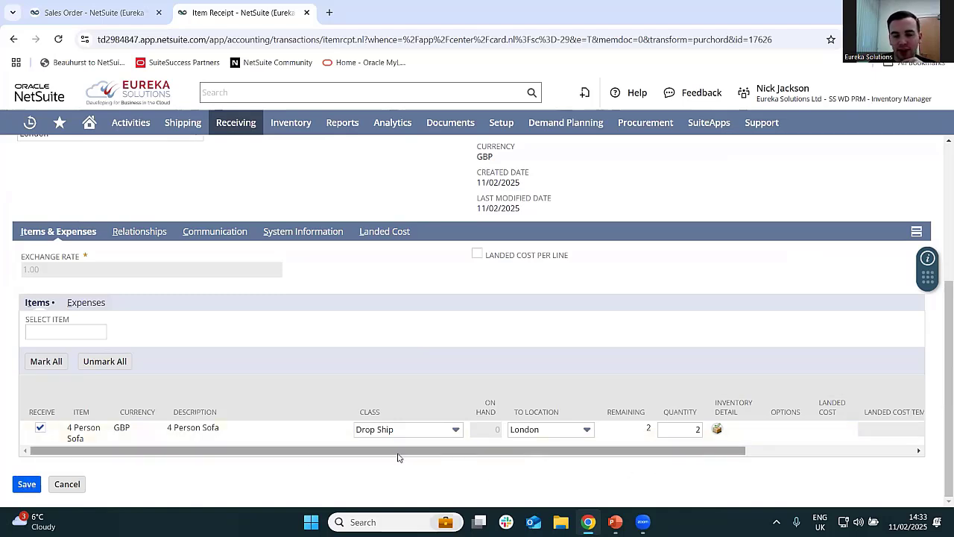
pyautogui.click(34, 486)
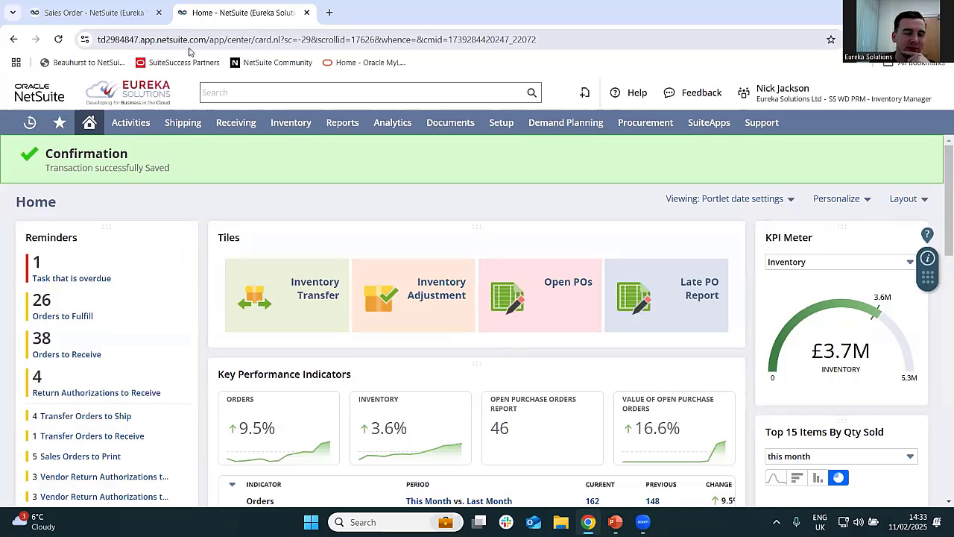
# - Close the old sales order tab and start fulfilling Bax Digital's 11/02/2025 sales order from the Orders to Fulfill reminder
pyautogui.click(146, 20)
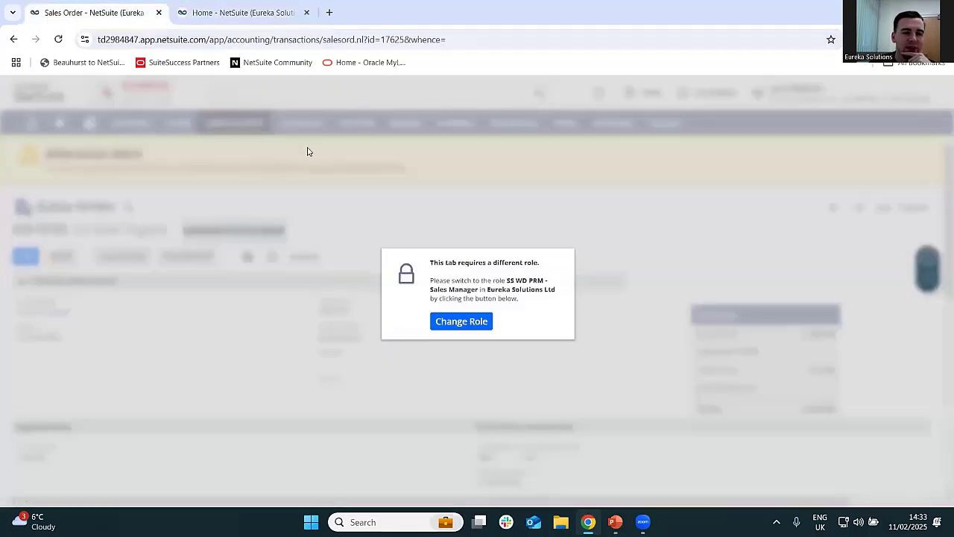
pyautogui.click(159, 13)
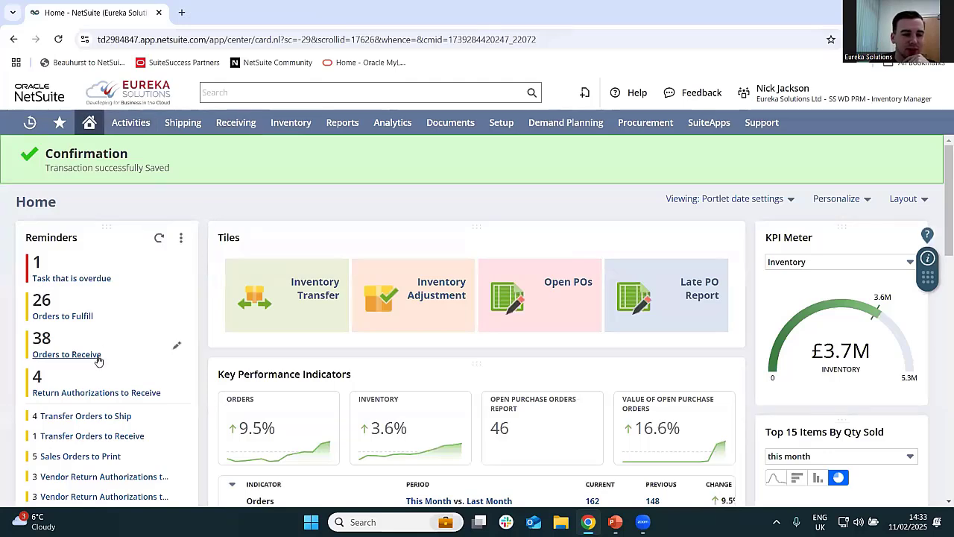
pyautogui.click(72, 319)
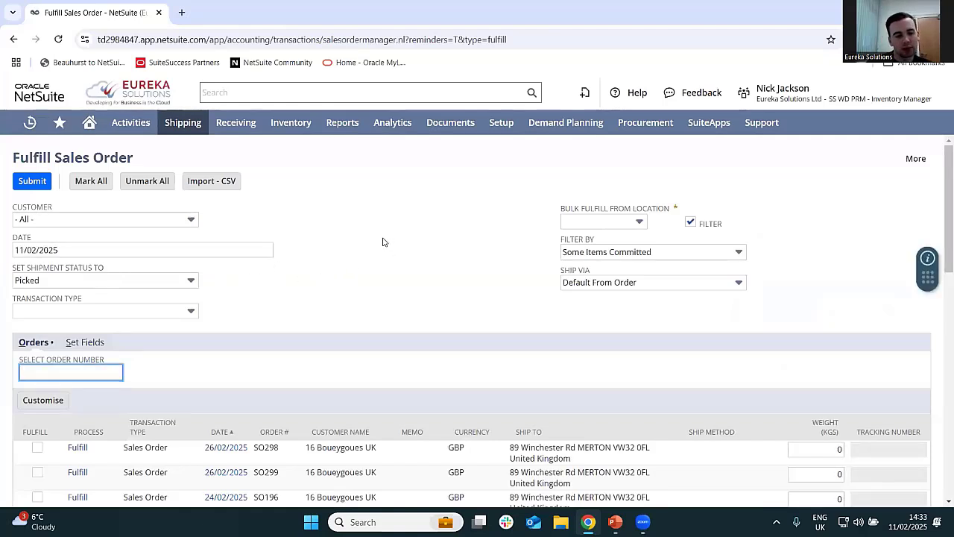
pyautogui.moveTo(183, 127)
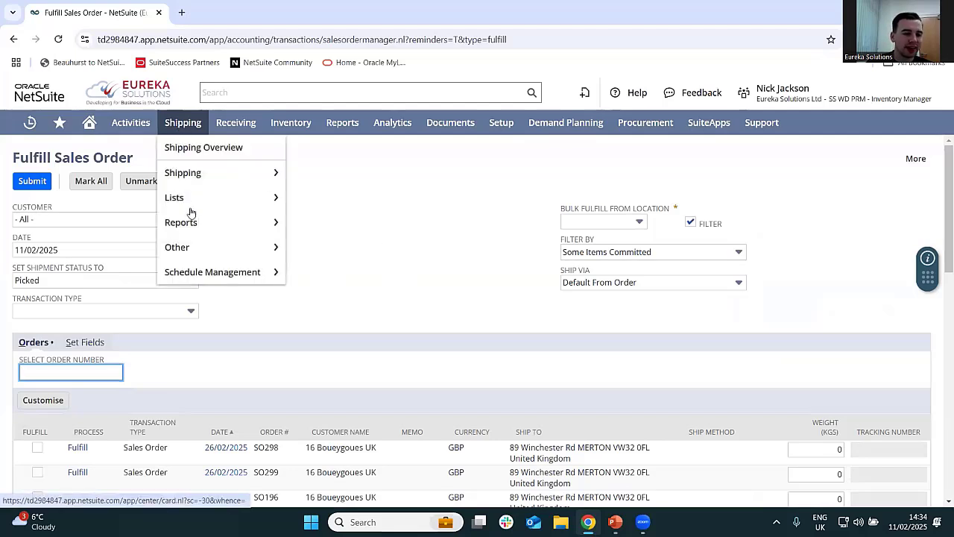
pyautogui.moveTo(216, 174)
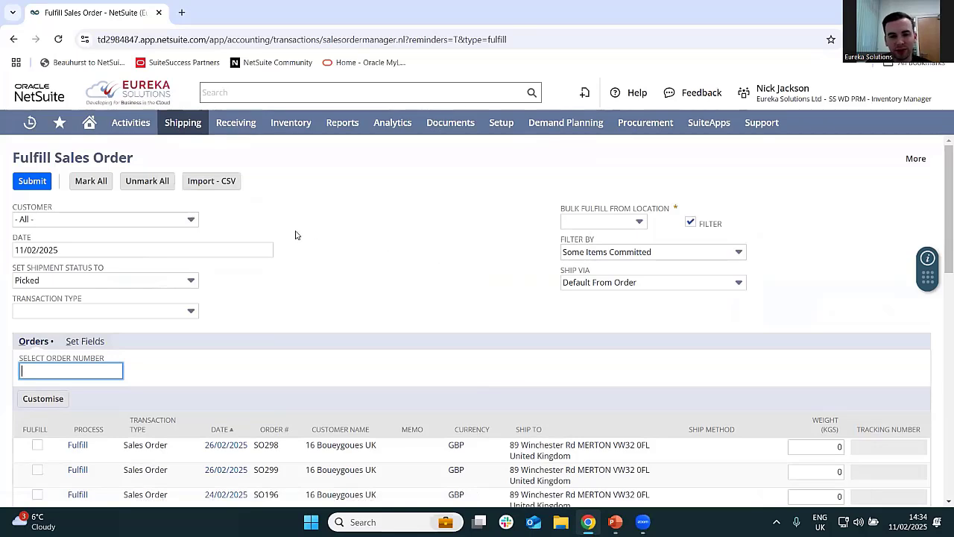
pyautogui.scroll(-3, 367, 253)
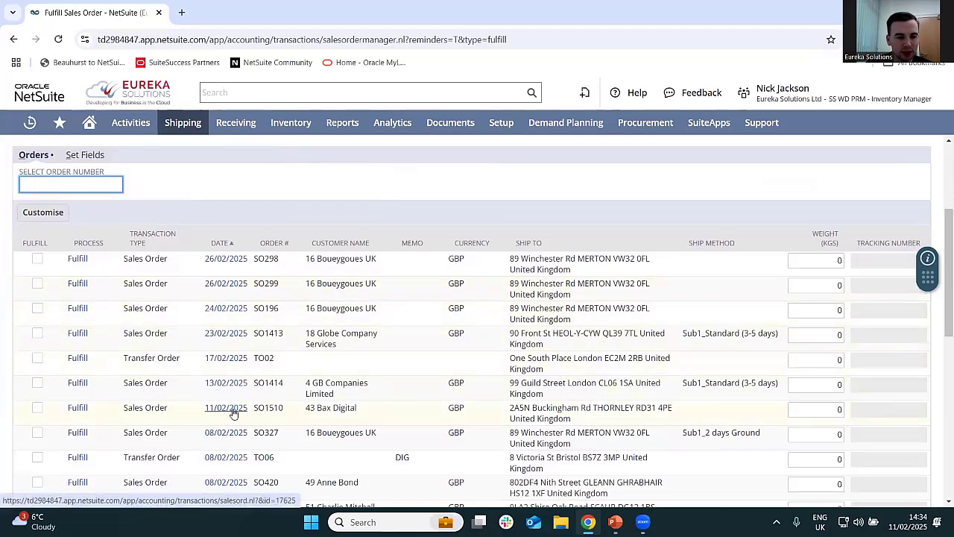
pyautogui.click(77, 409)
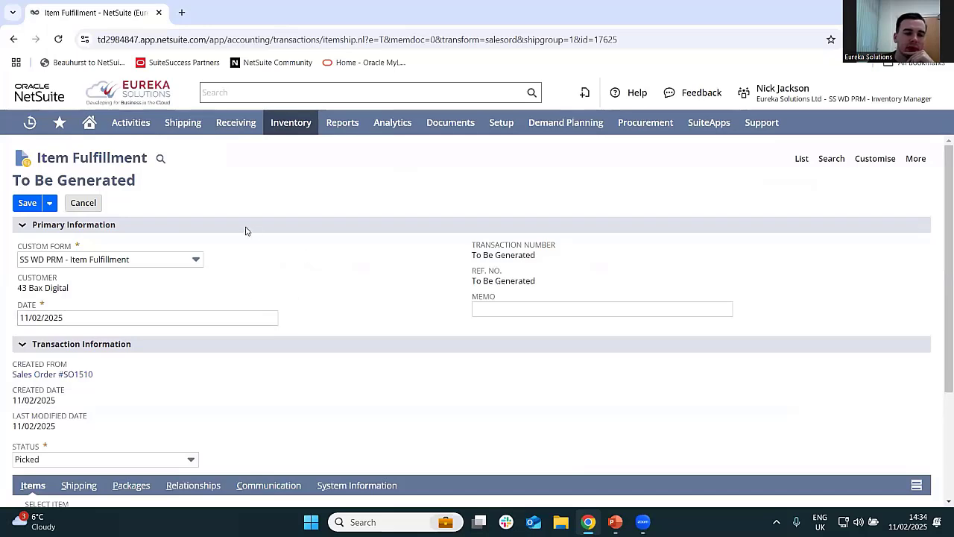
# - Keep the status Picked on the item fulfillment for 2 of the 4 Person Sofa and save it
pyautogui.scroll(3, 266, 273)
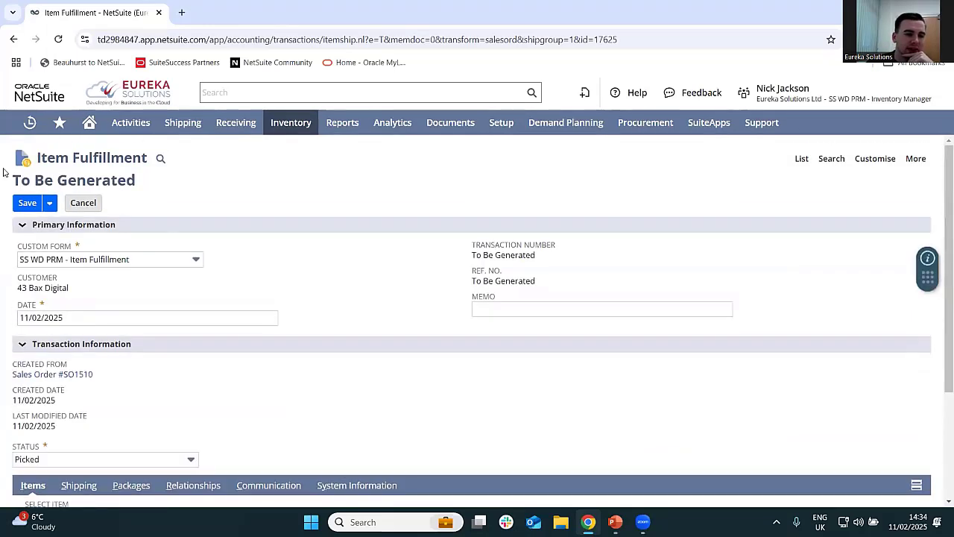
pyautogui.scroll(-2, 247, 280)
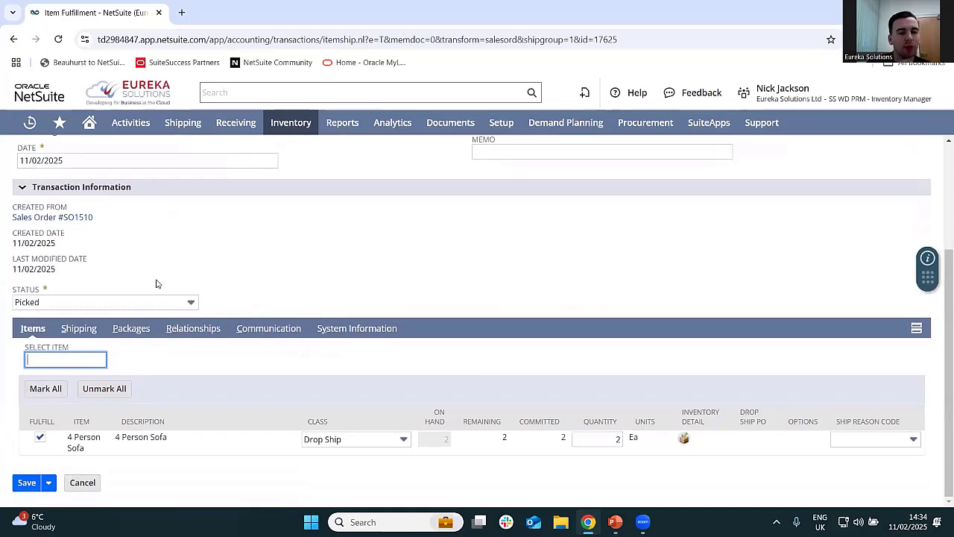
pyautogui.click(140, 298)
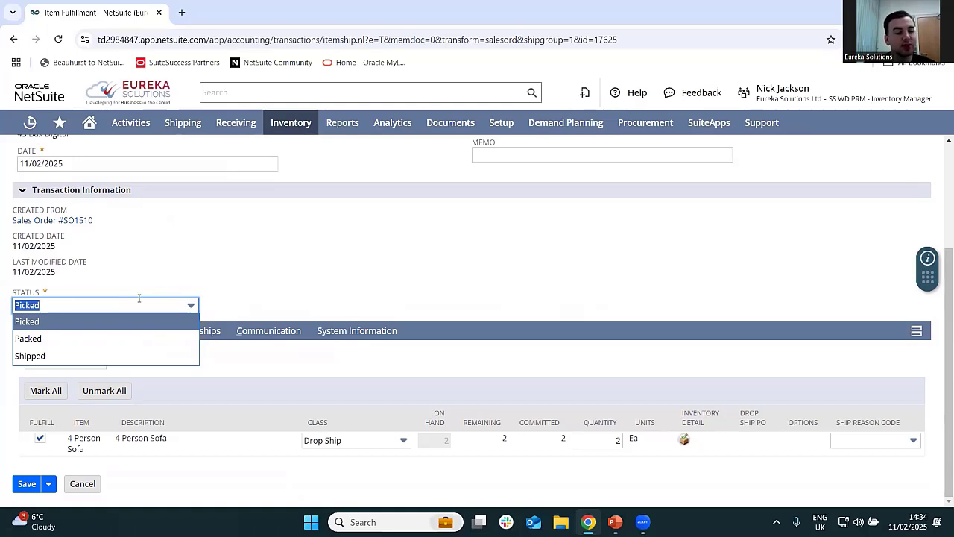
pyautogui.click(138, 321)
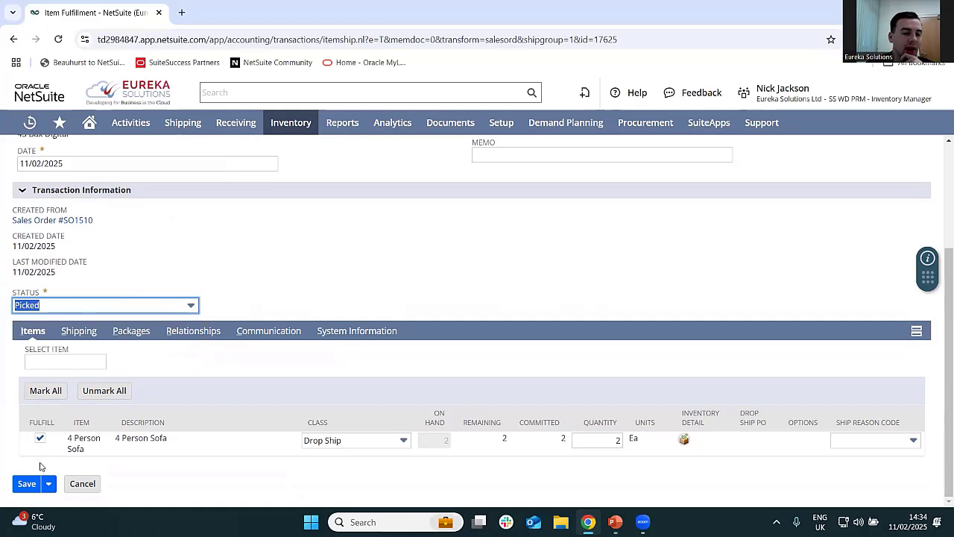
pyautogui.click(26, 484)
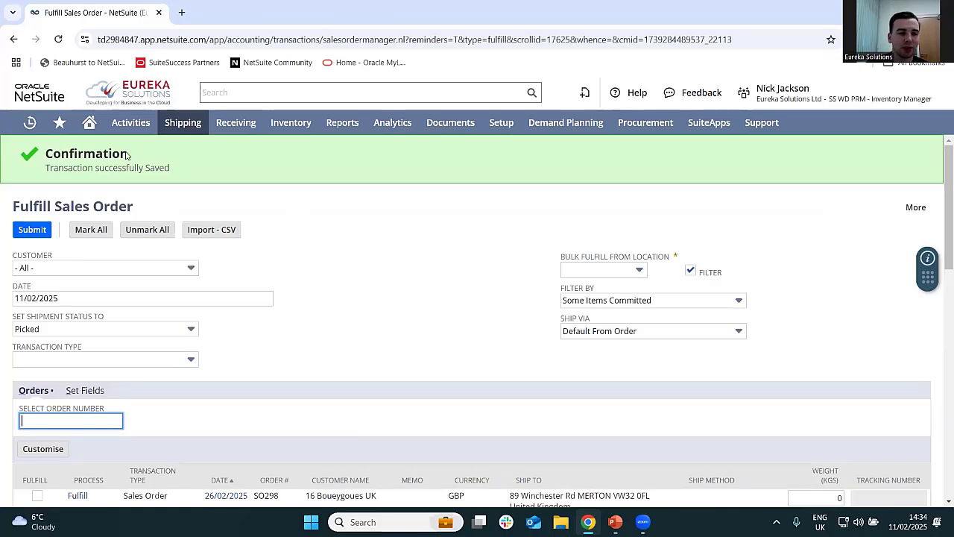
# - Reopen Bax Digital's item fulfillment from the recent records and mark it packed and shipped
pyautogui.moveTo(30, 122)
pyautogui.moveTo(50, 182)
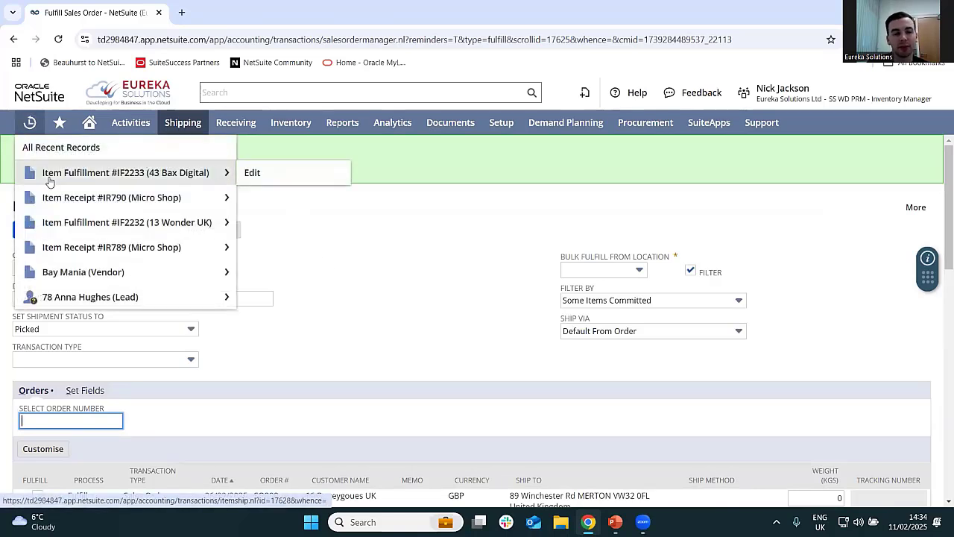
pyautogui.click(49, 182)
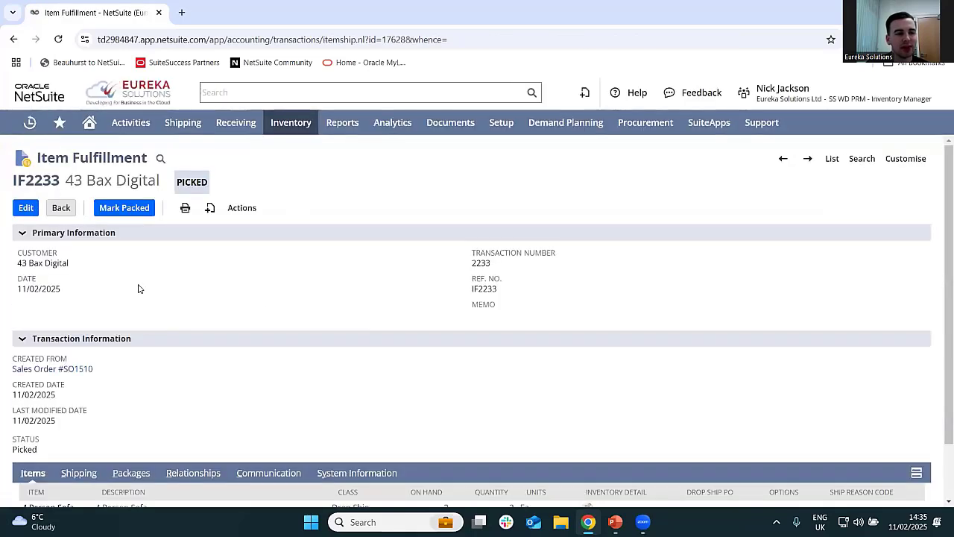
pyautogui.click(123, 209)
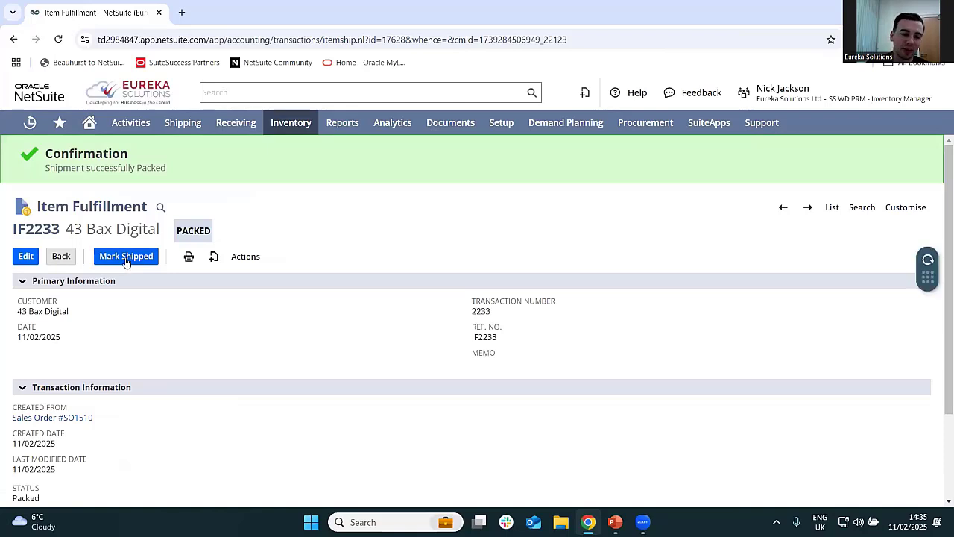
pyautogui.click(126, 258)
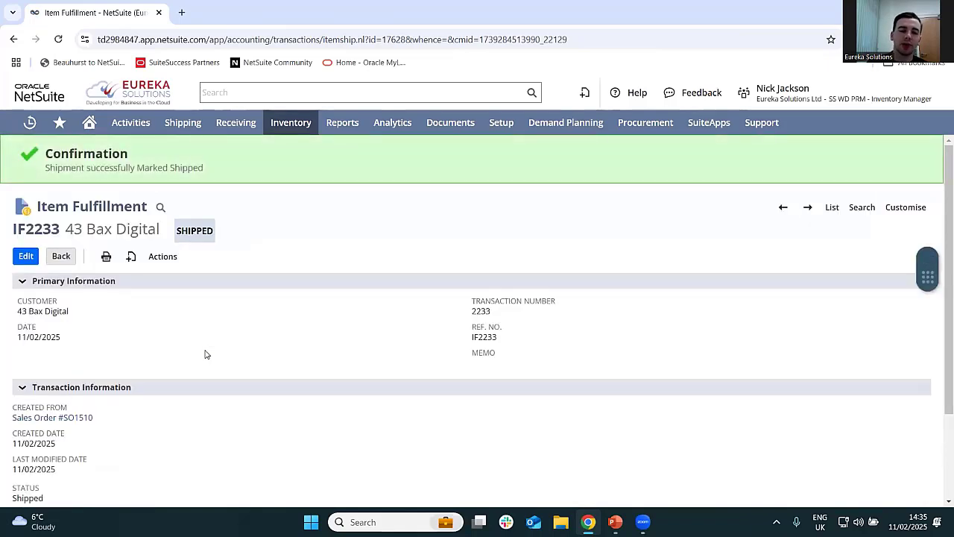
# - Look over the shipped item fulfillment's customer, source sales order, status and item line
pyautogui.scroll(-2, 354, 341)
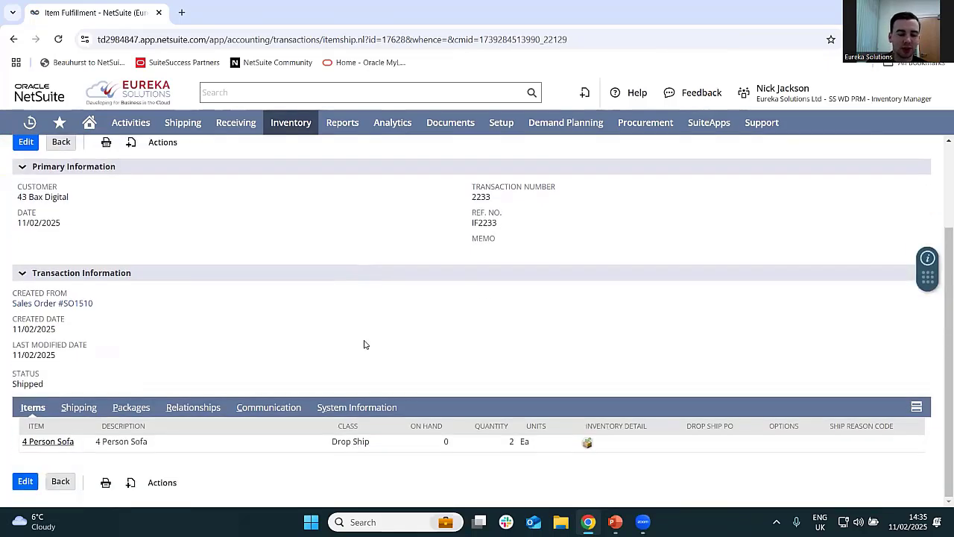
pyautogui.scroll(2, 304, 328)
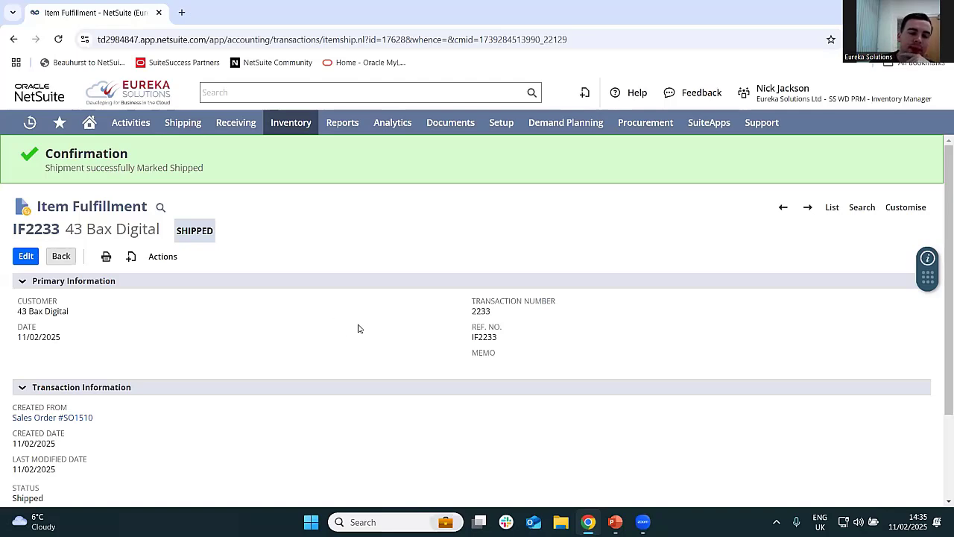
pyautogui.scroll(-2, 313, 337)
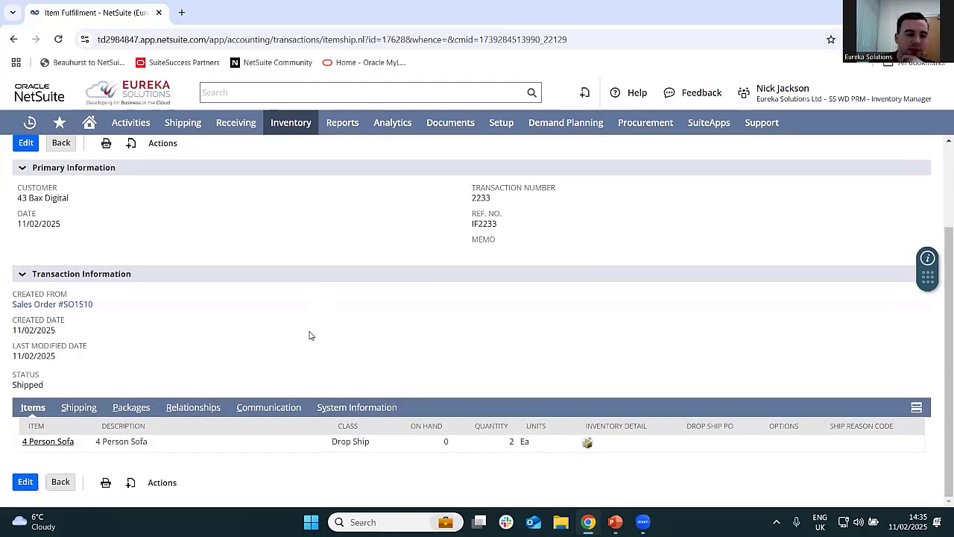
pyautogui.scroll(2, 311, 336)
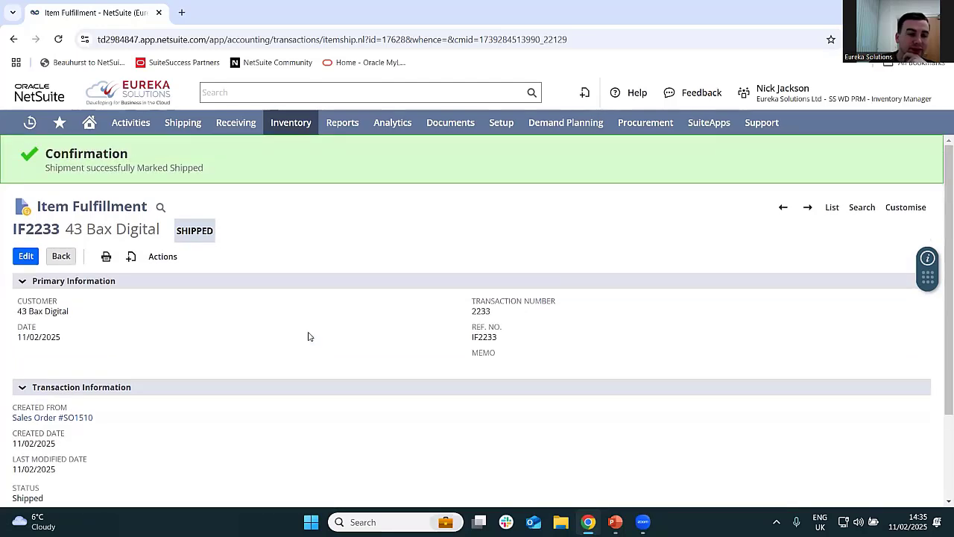
pyautogui.scroll(-3, 328, 281)
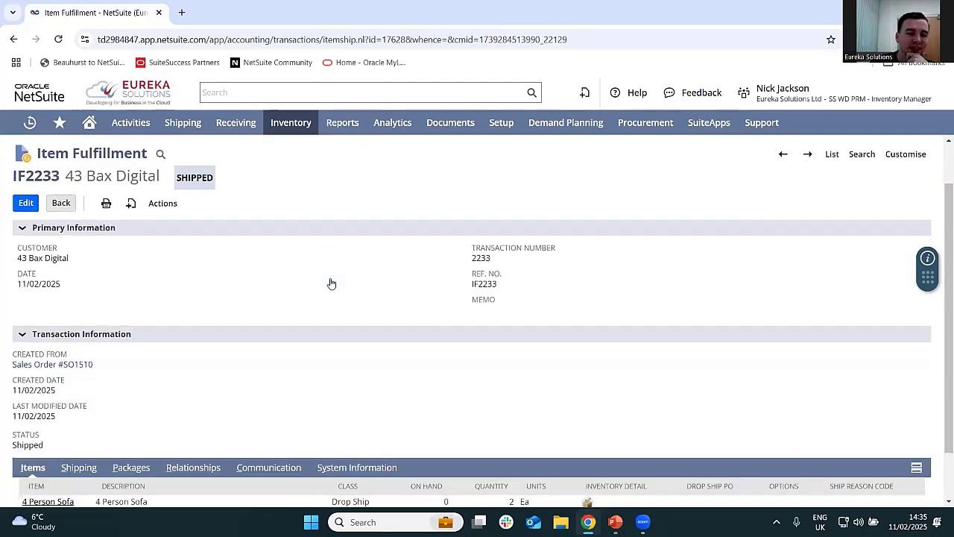
pyautogui.scroll(3, 228, 358)
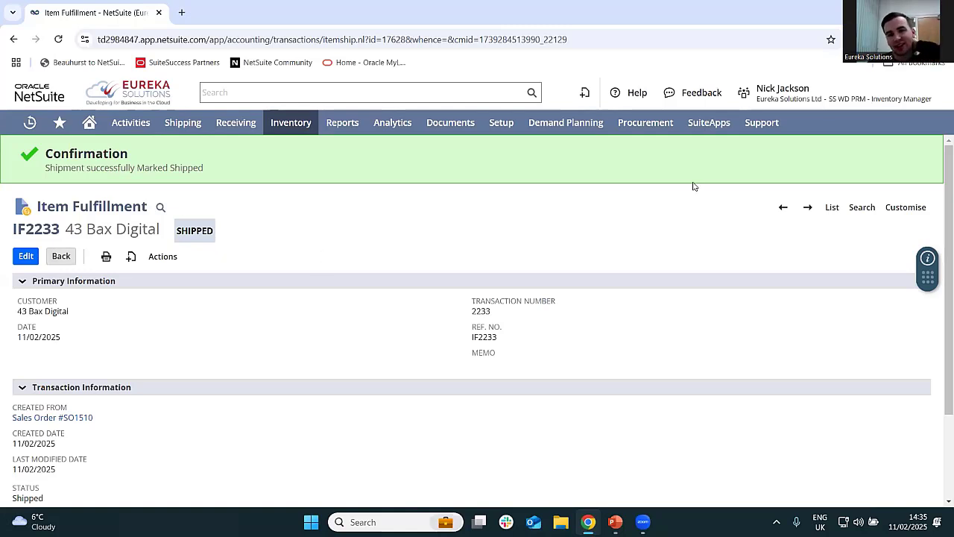
# - Switch to the SS WD PRM - A/P Analyst role and open Micro Shop's 11/02/2025 order from the Purchase Orders to Bill reminder
pyautogui.moveTo(770, 97)
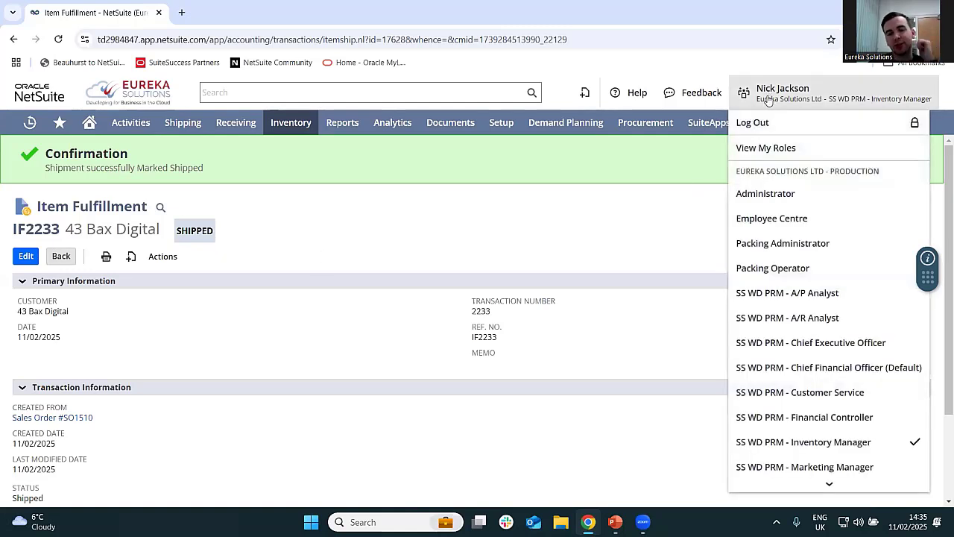
pyautogui.click(792, 300)
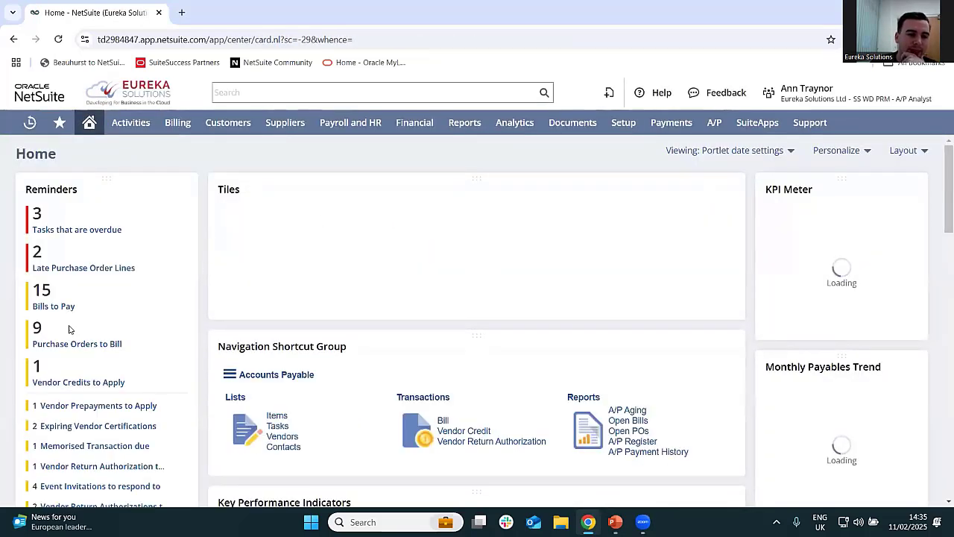
pyautogui.click(70, 347)
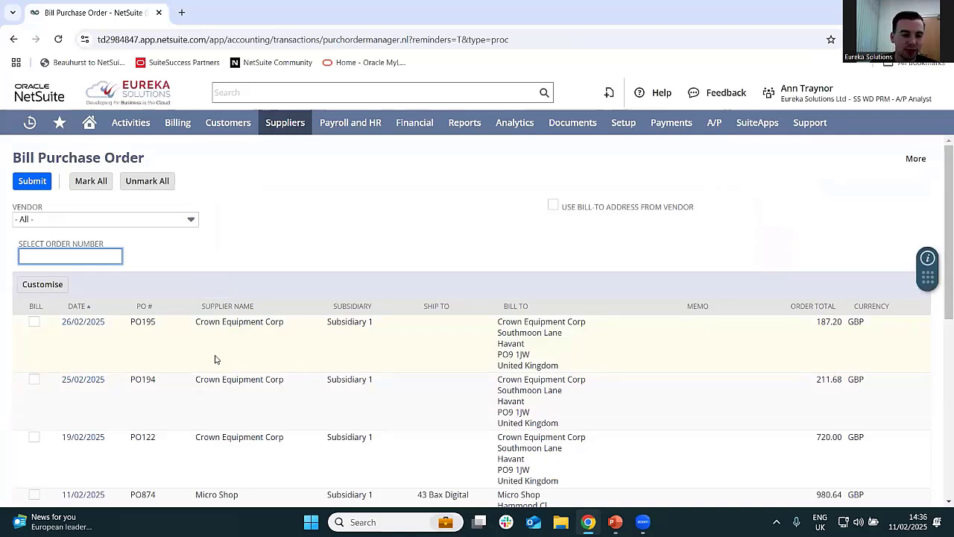
pyautogui.scroll(-2, 216, 360)
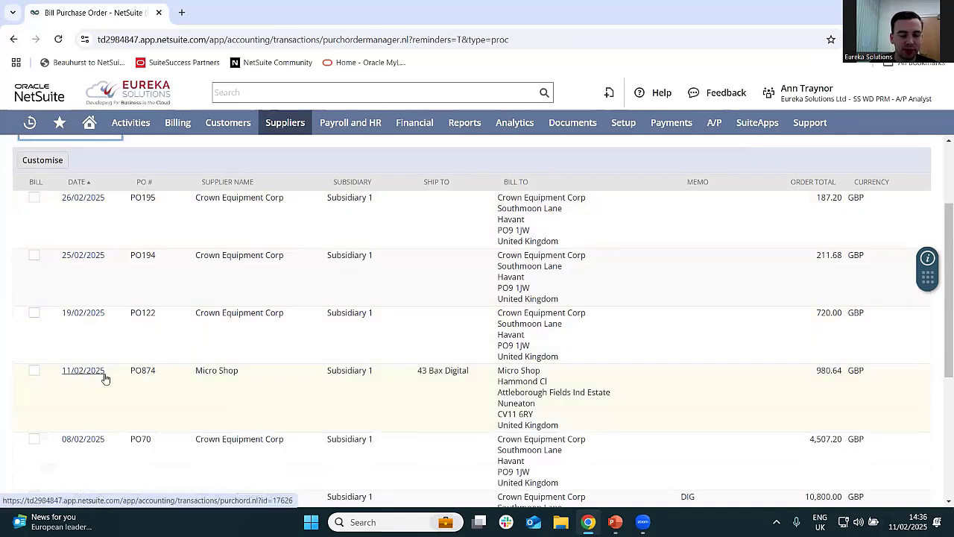
pyautogui.moveTo(474, 370); pyautogui.dragTo(131, 371)
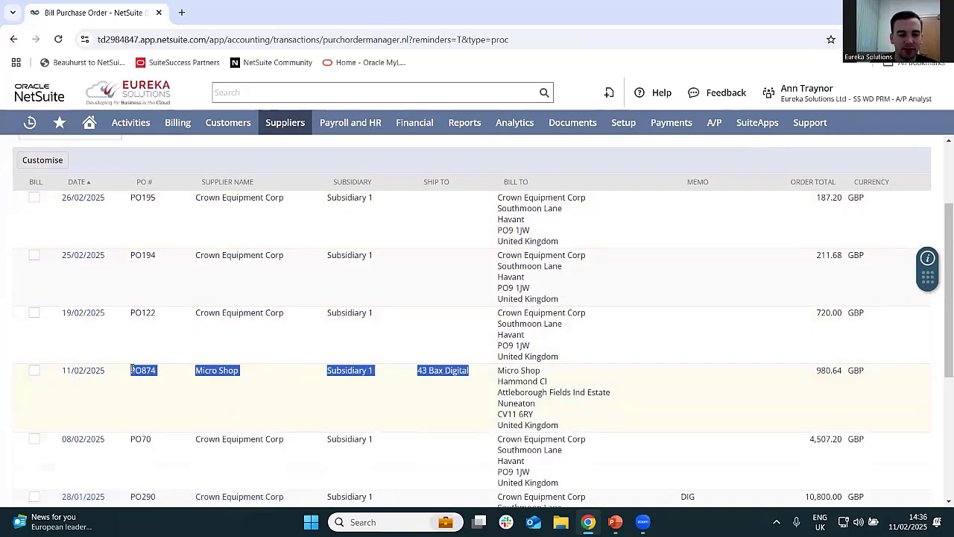
pyautogui.click(72, 373)
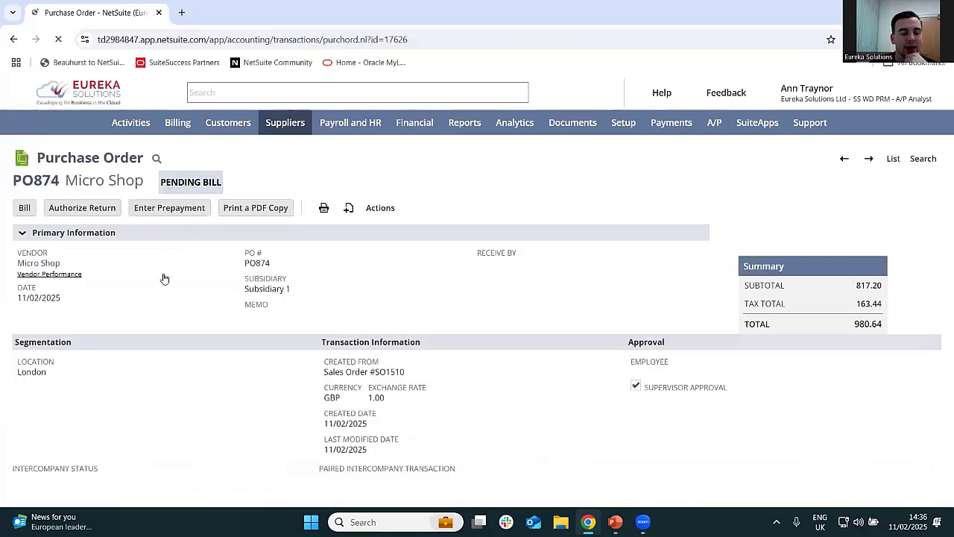
# - Bill the Micro Shop purchase order with reference number 123456789 and save the vendor bill
pyautogui.click(30, 212)
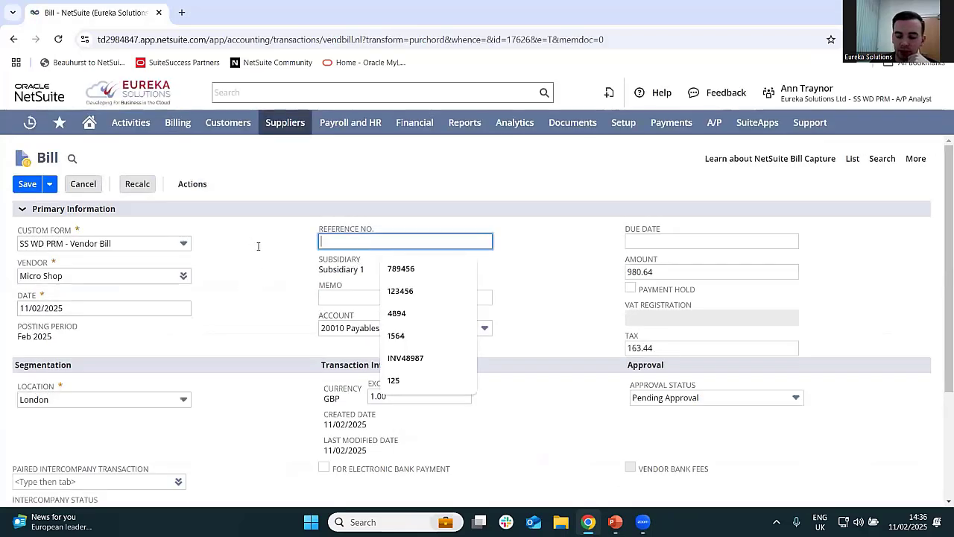
pyautogui.click(362, 240)
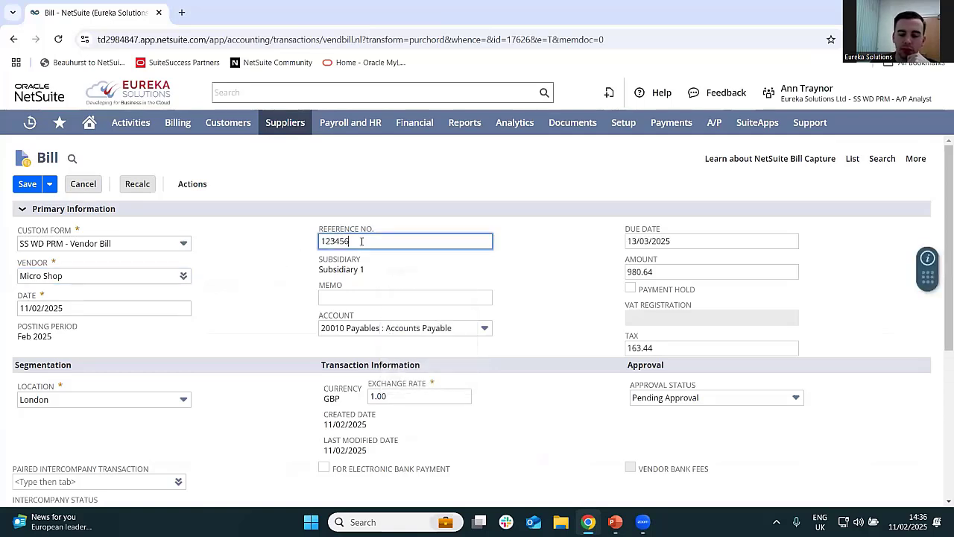
pyautogui.write('789')
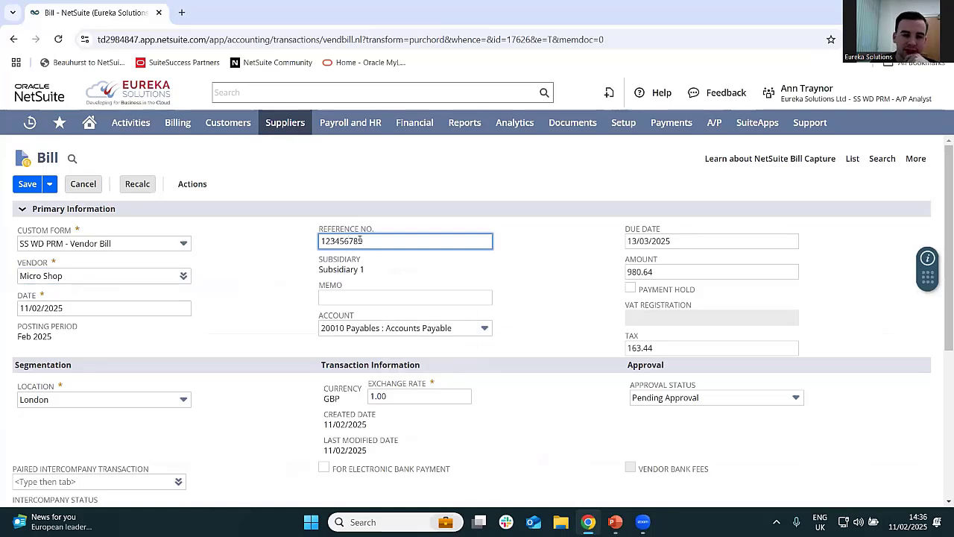
pyautogui.click(270, 287)
pyautogui.scroll(-5, 256, 309)
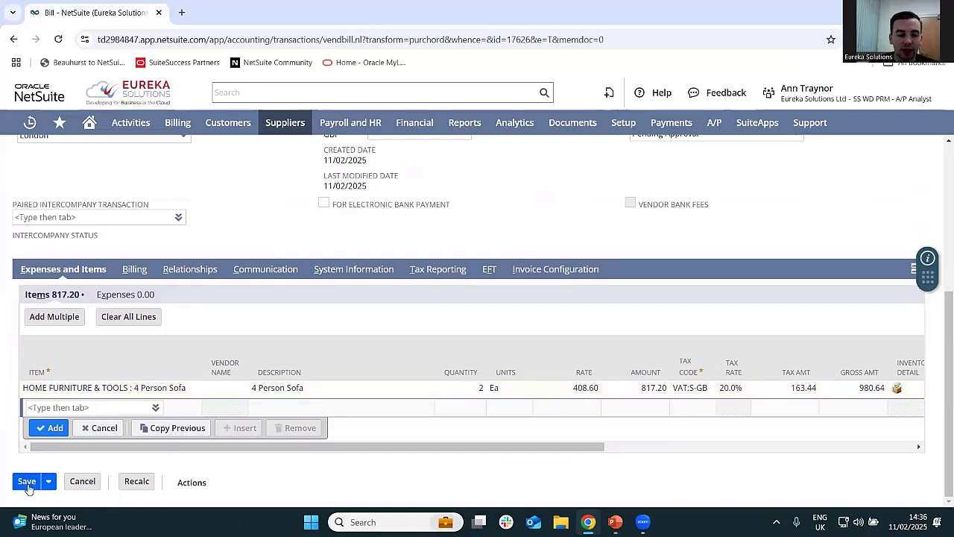
pyautogui.click(27, 482)
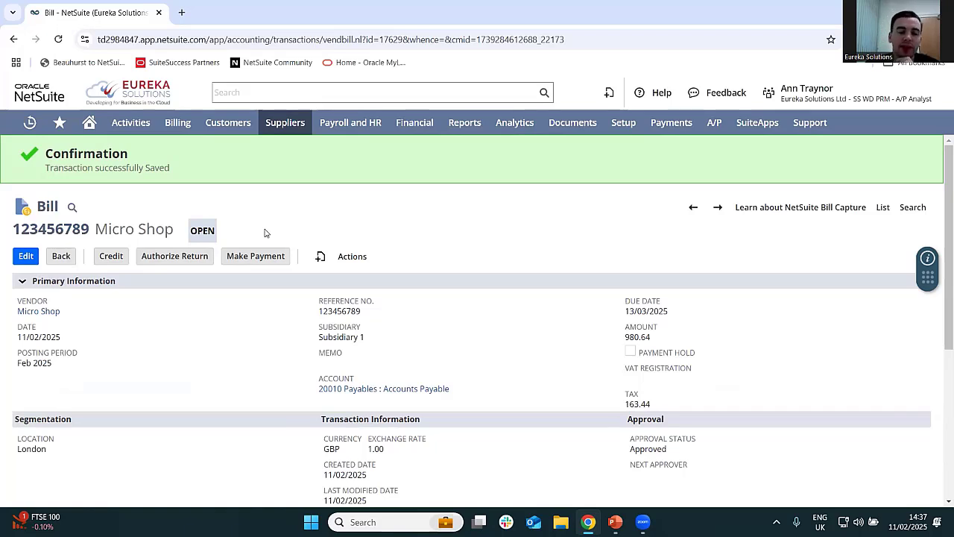
pyautogui.scroll(-1, 265, 233)
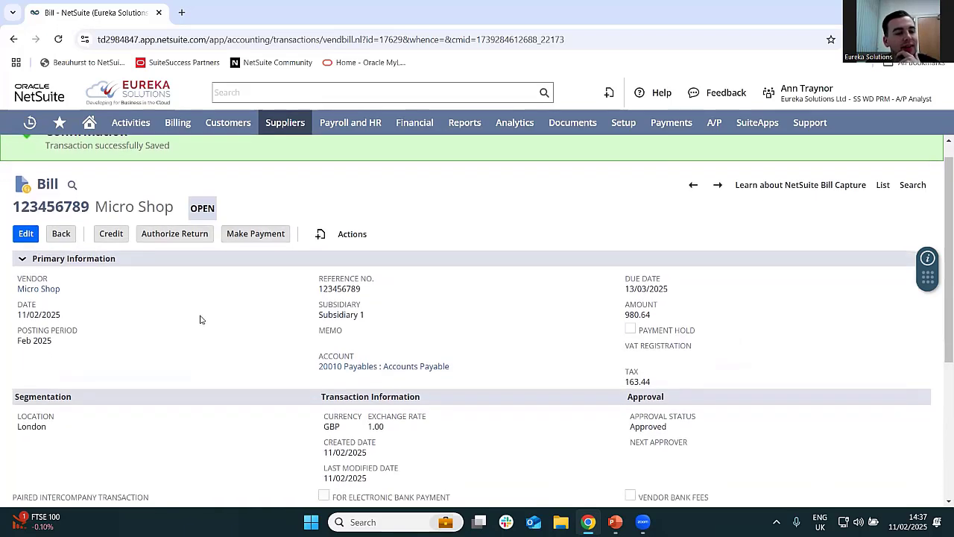
pyautogui.scroll(-1, 196, 354)
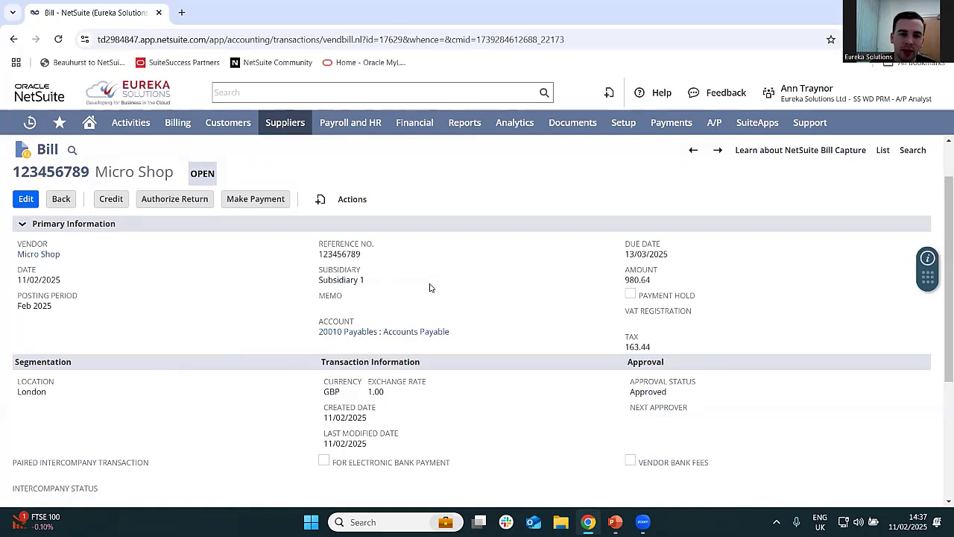
pyautogui.moveTo(670, 123)
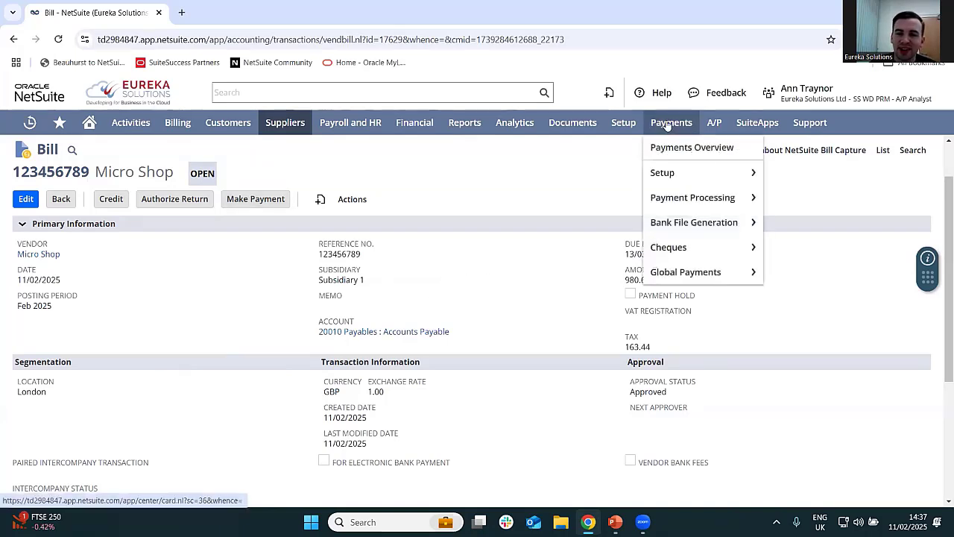
pyautogui.moveTo(671, 199)
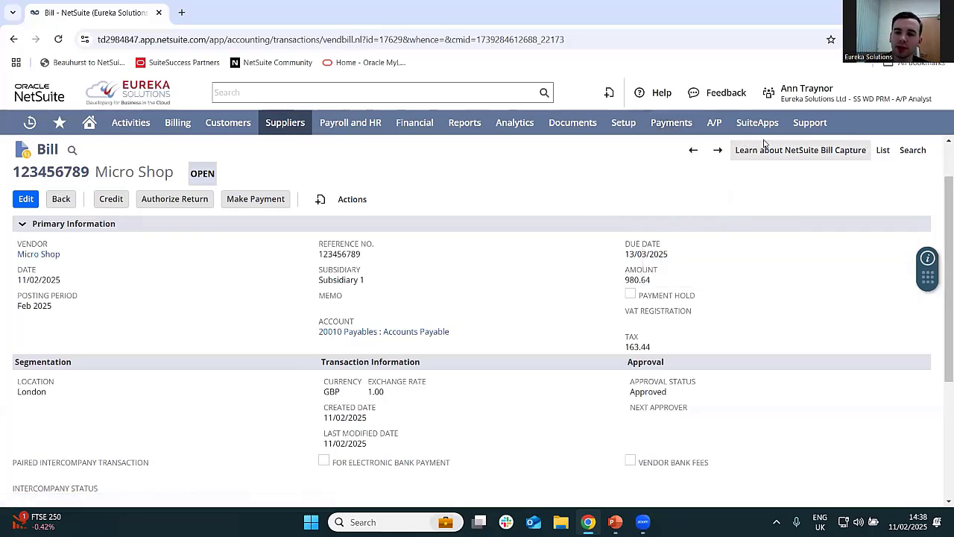
# - Switch to the SS WD PRM - A/R Analyst role and start Bax Digital's 11/02/2025 invoice from the Sales Orders to Invoice reminder
pyautogui.moveTo(780, 97)
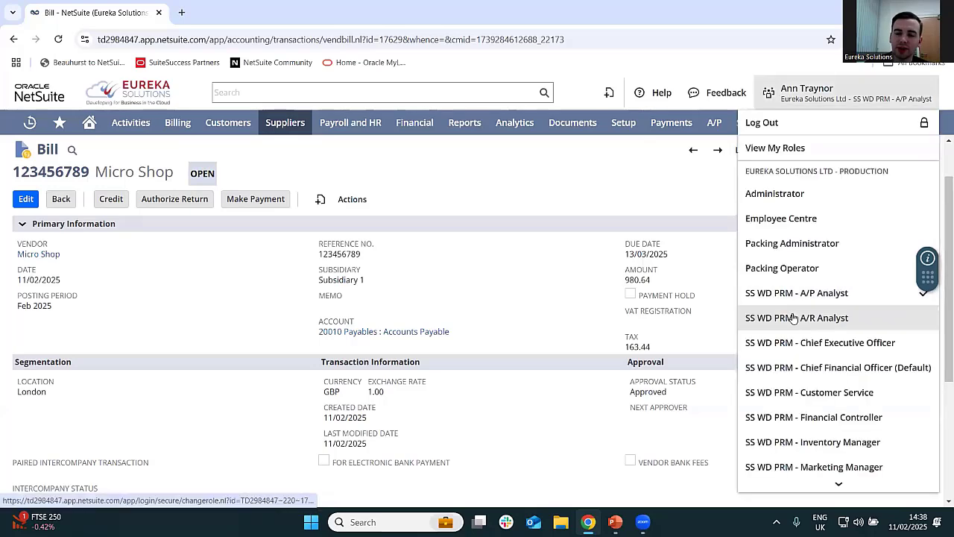
pyautogui.click(795, 319)
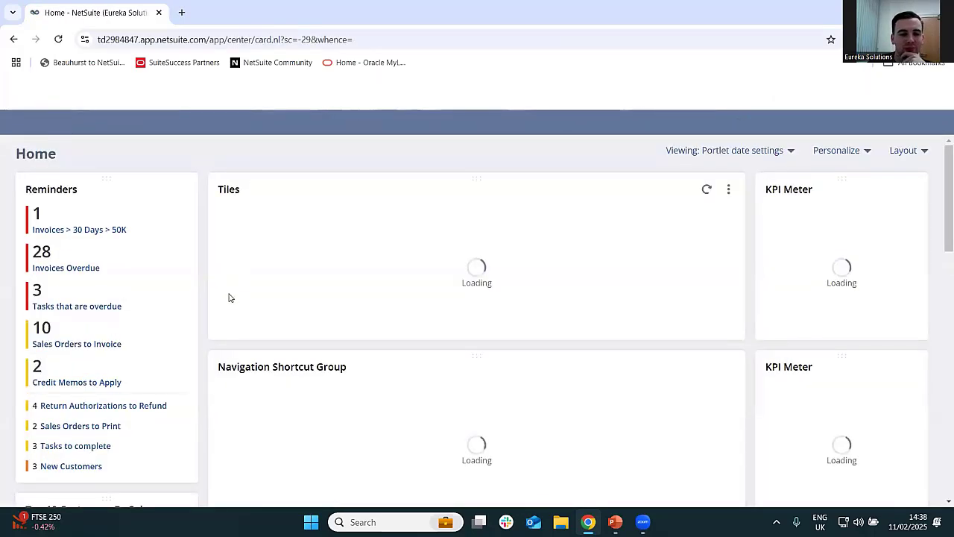
pyautogui.click(99, 349)
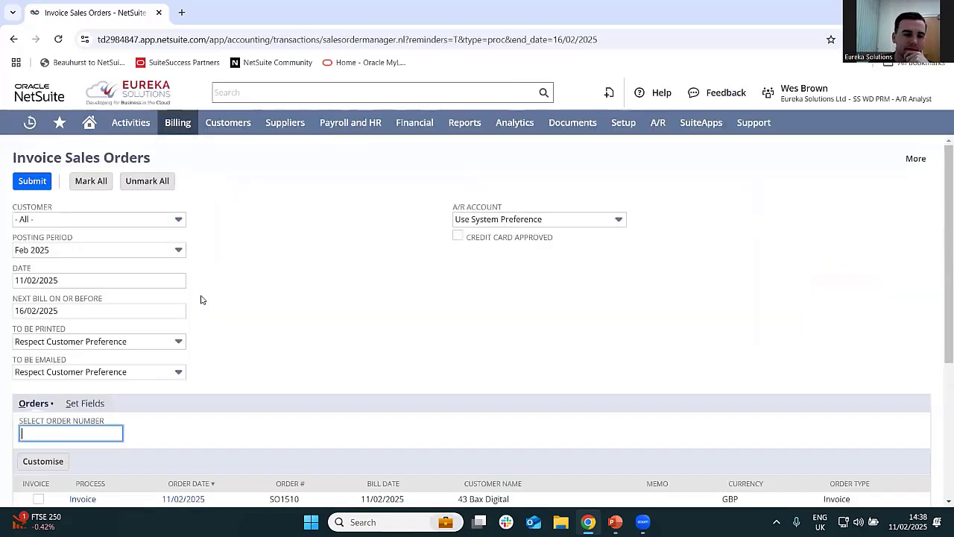
pyautogui.scroll(-3, 221, 287)
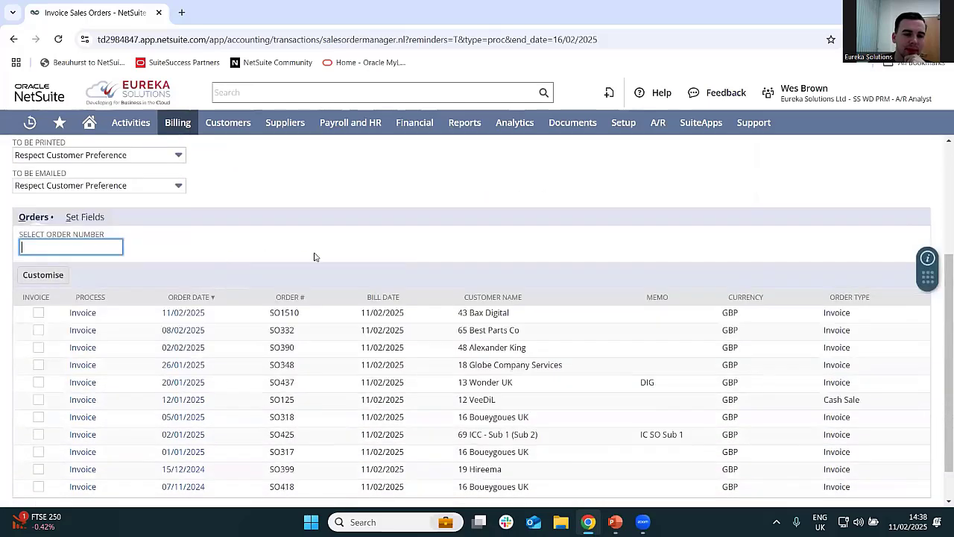
pyautogui.scroll(-1, 298, 264)
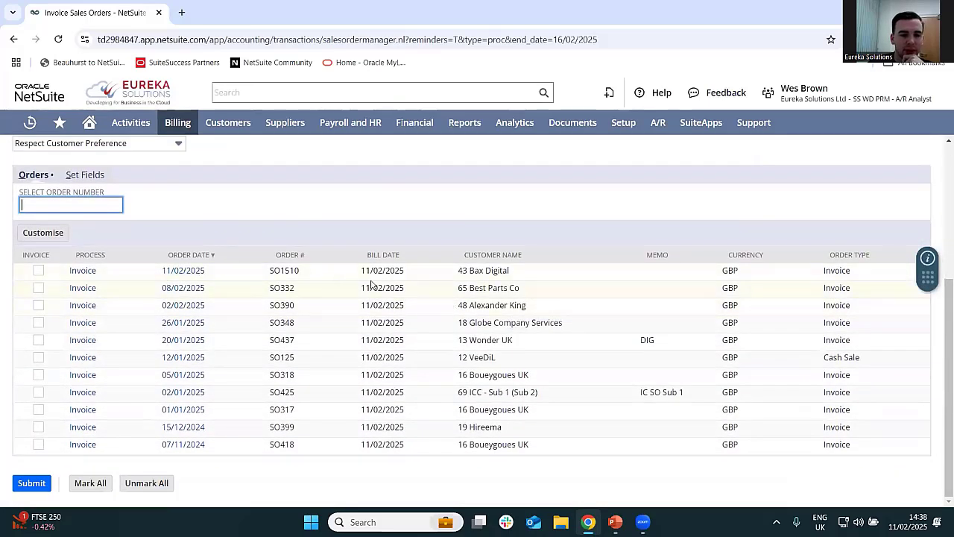
pyautogui.click(89, 273)
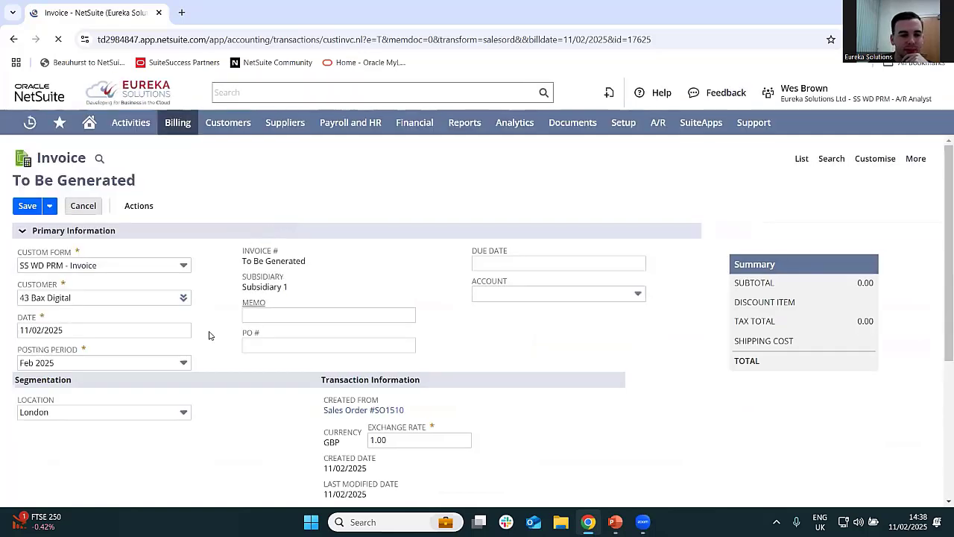
# - Check the Bax Digital invoice down to its 4 Person Sofa line, and save and print it
pyautogui.scroll(-1, 214, 262)
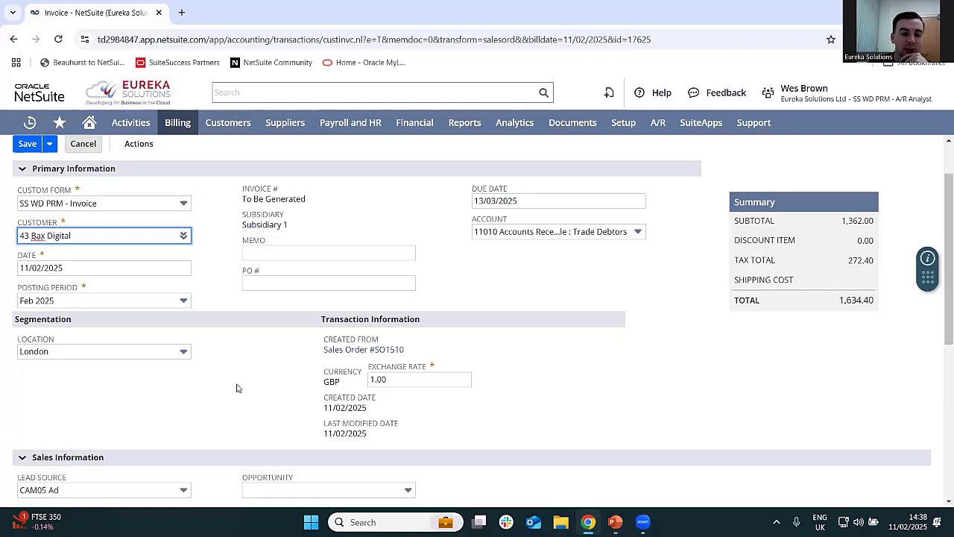
pyautogui.scroll(-5, 228, 383)
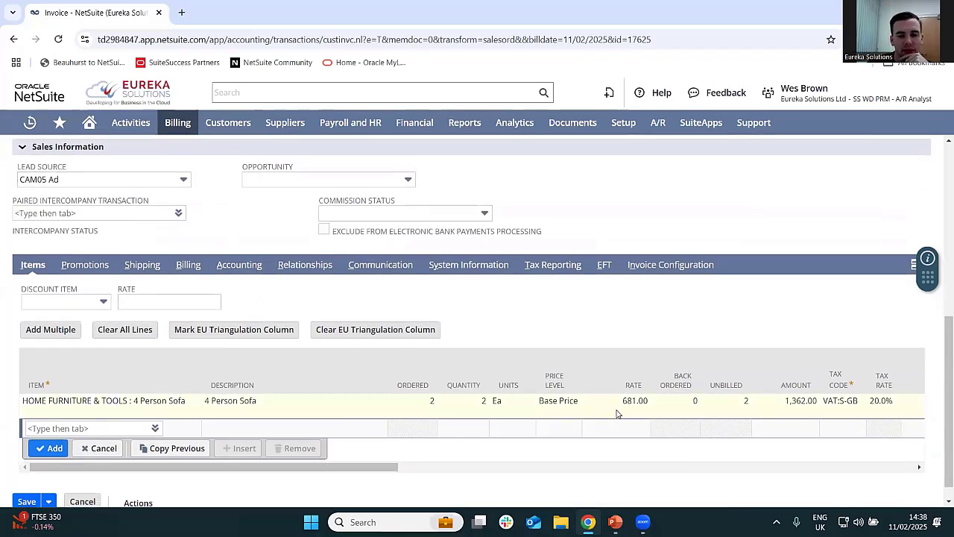
pyautogui.scroll(-1, 138, 378)
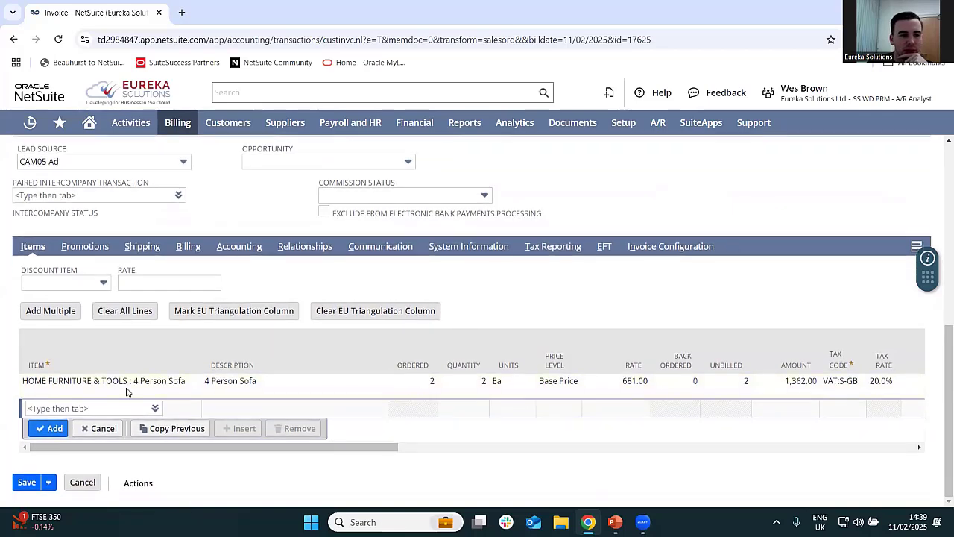
pyautogui.moveTo(48, 483)
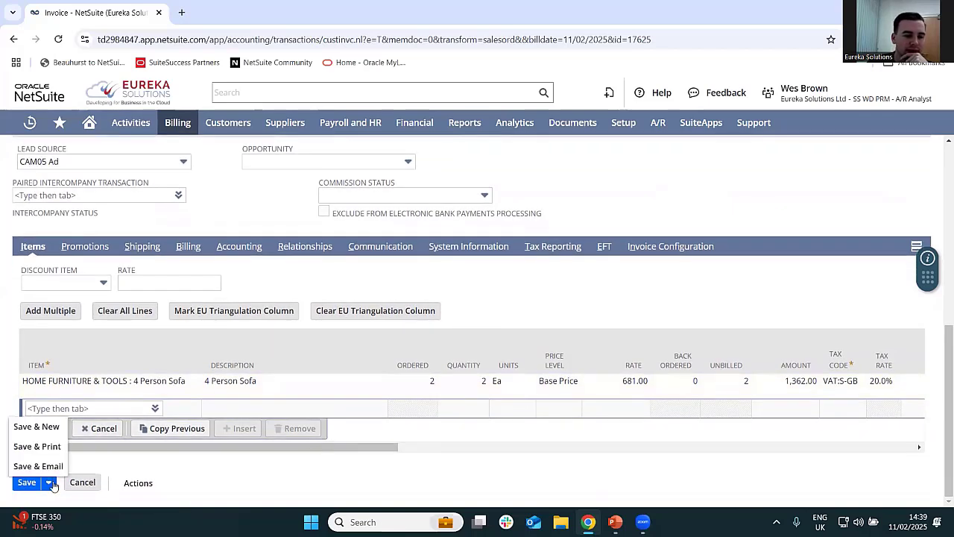
pyautogui.click(42, 446)
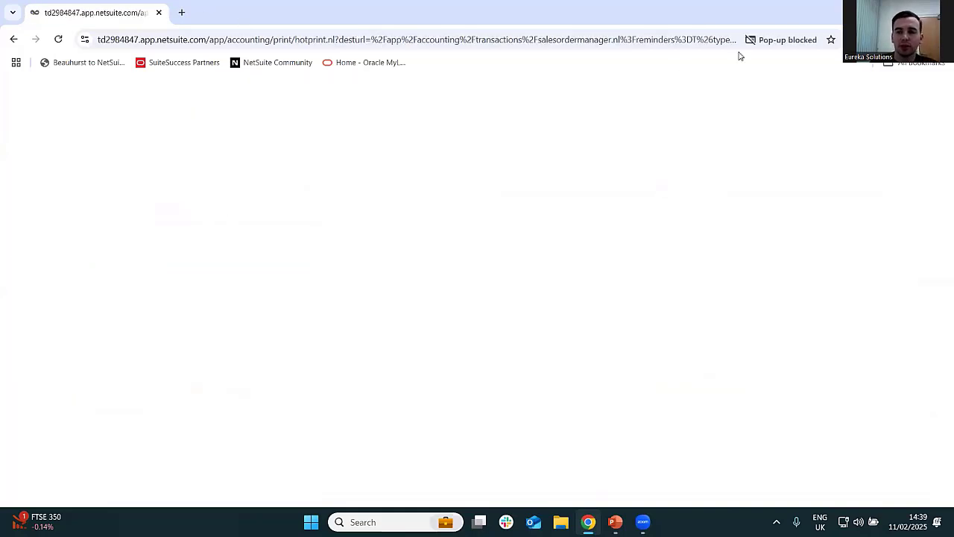
# - Always allow pop-ups and redirects from the NetSuite site and reload the page to display the printed invoice
pyautogui.click(756, 41)
pyautogui.click(722, 119)
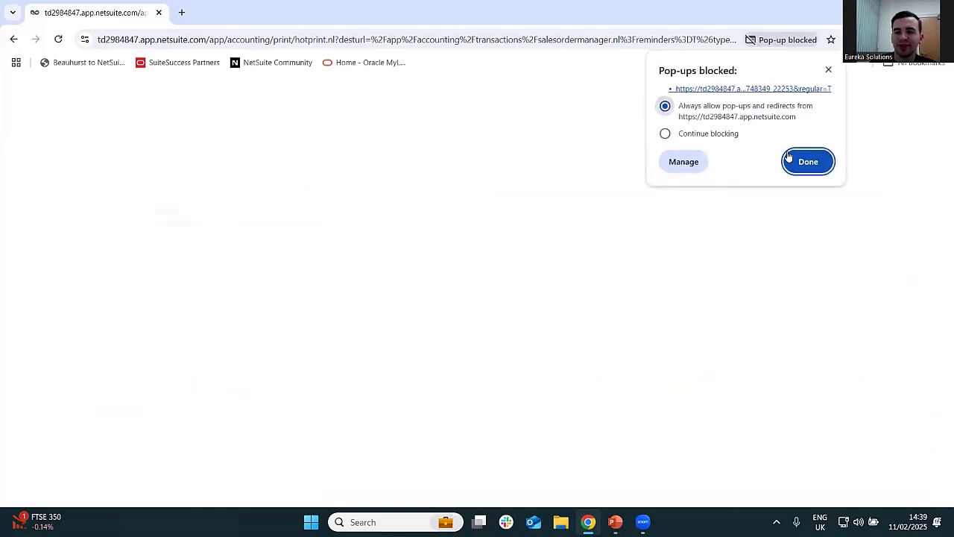
pyautogui.click(790, 159)
pyautogui.click(58, 38)
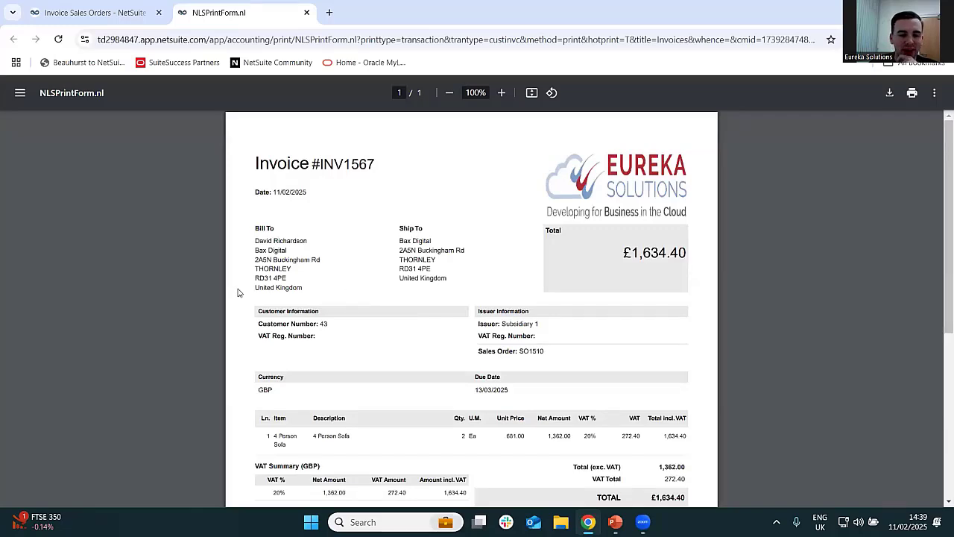
# - Look over the printed Bax Digital invoice's line, VAT summary and payment terms, and close it
pyautogui.scroll(-3, 238, 292)
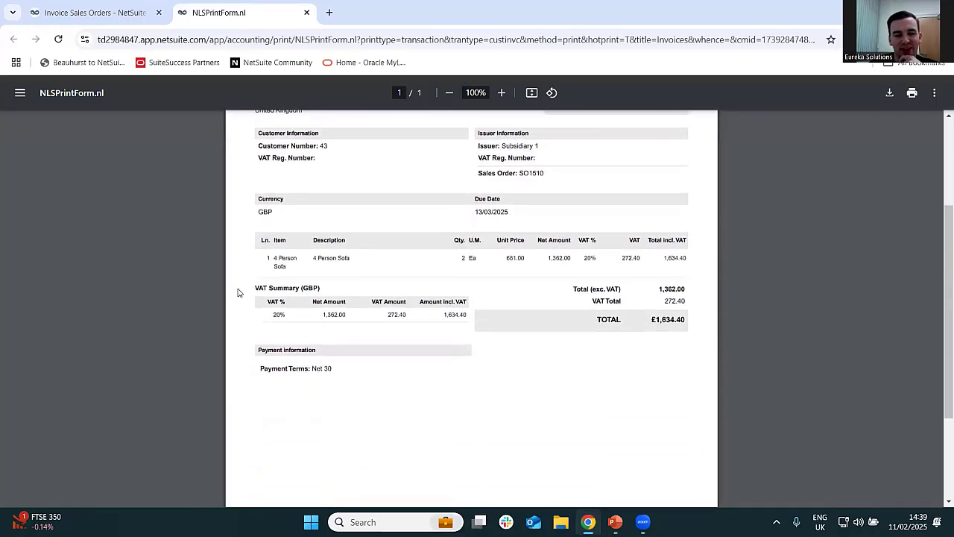
pyautogui.scroll(3, 238, 292)
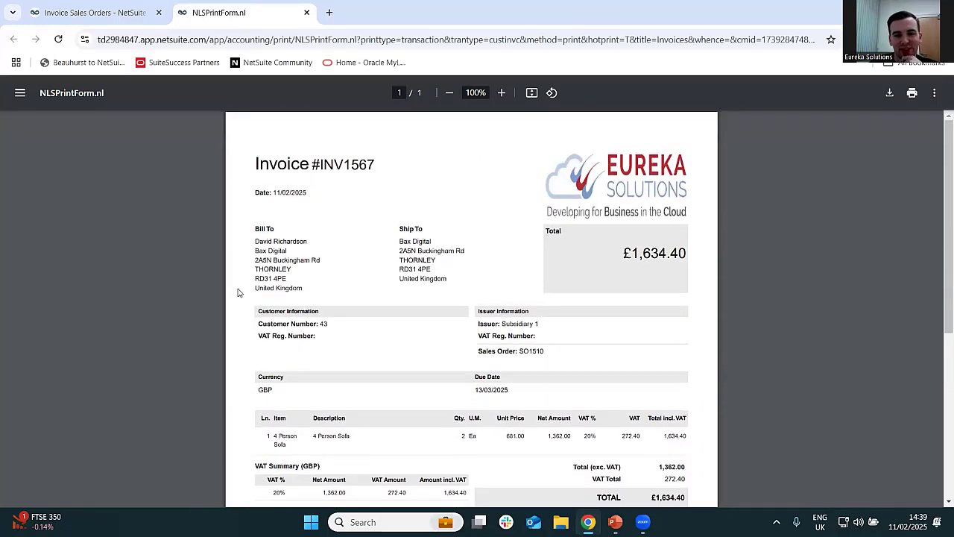
pyautogui.click(306, 12)
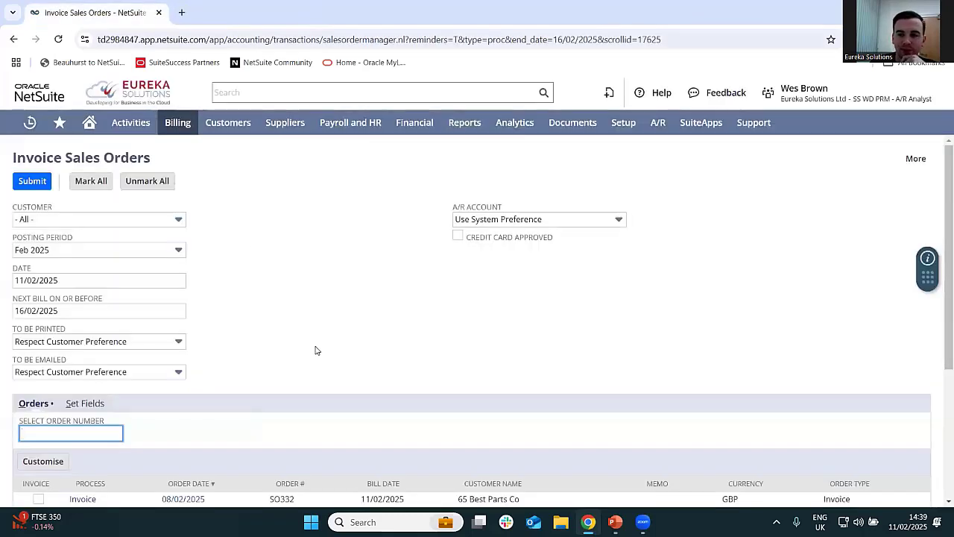
# - Switch to the SS WD PRM - Chief Financial Officer role and open the Expenses indicator's This Period income statement in a separate tab
pyautogui.moveTo(775, 96)
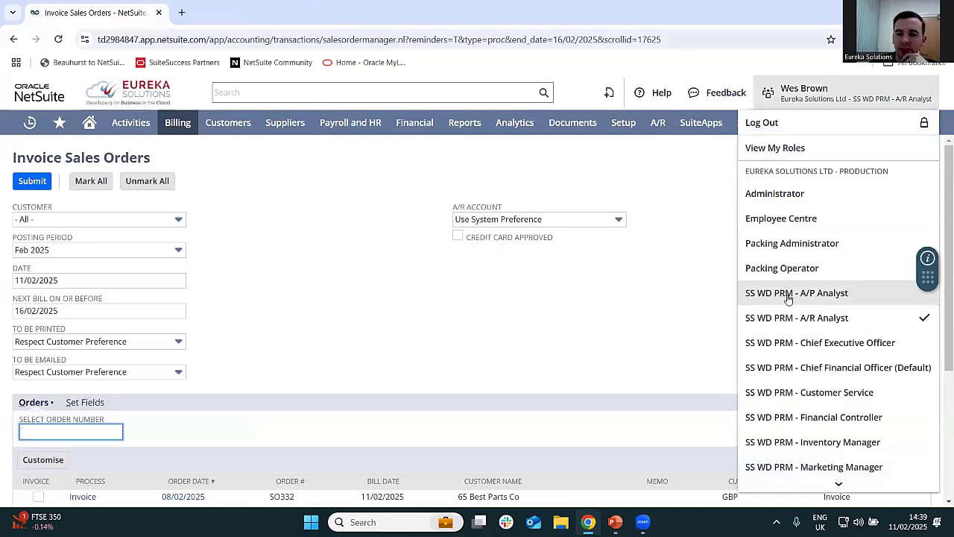
pyautogui.click(834, 367)
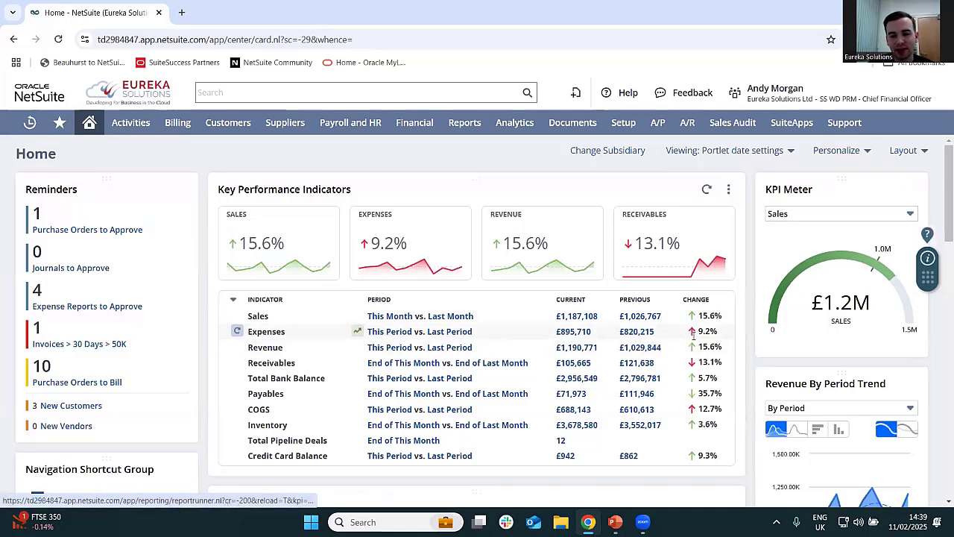
pyautogui.rightClick(386, 337)
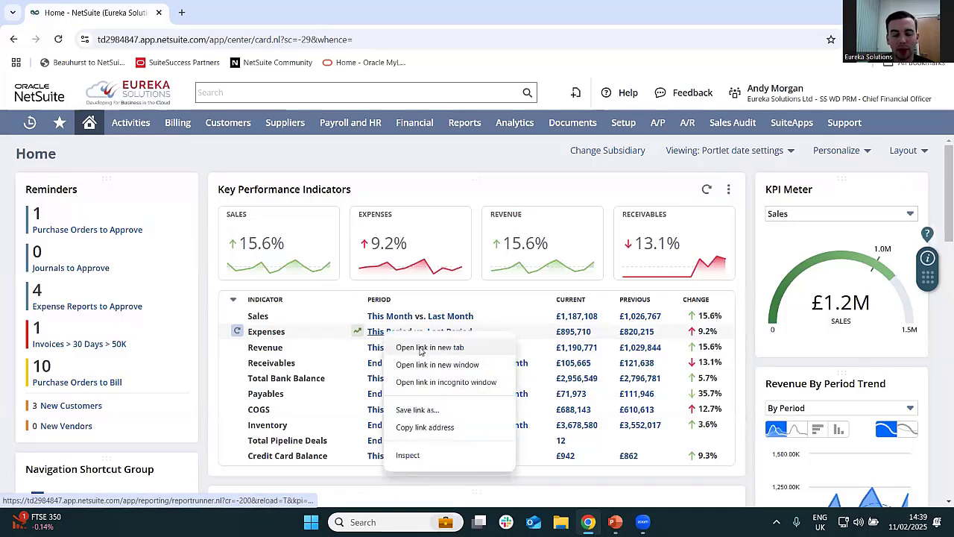
pyautogui.click(429, 348)
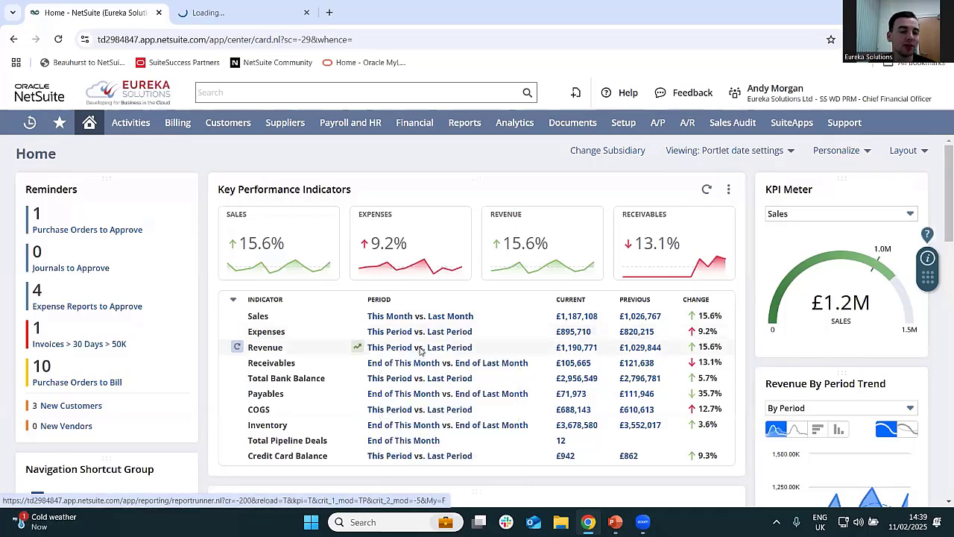
pyautogui.click(207, 3)
pyautogui.click(95, 12)
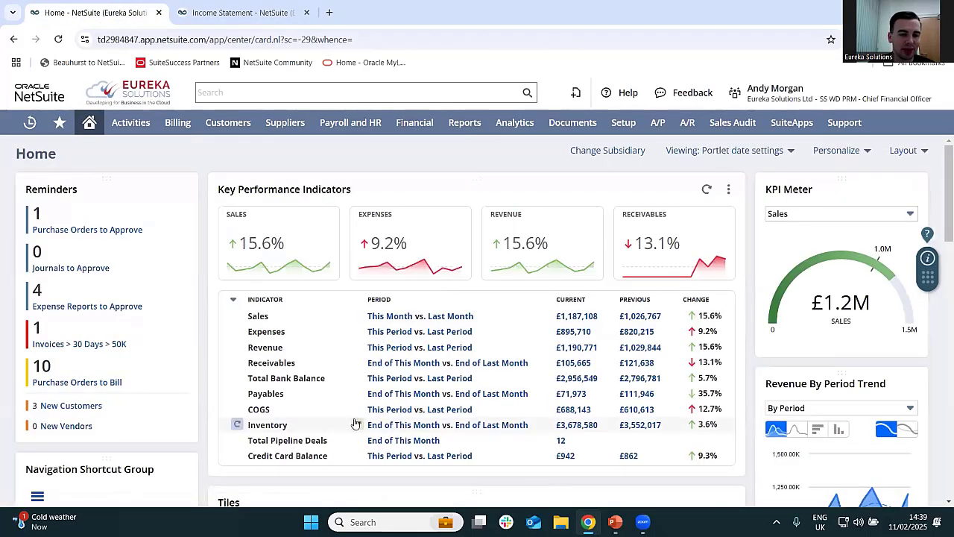
pyautogui.hotkey('ctrl', 'Tab')
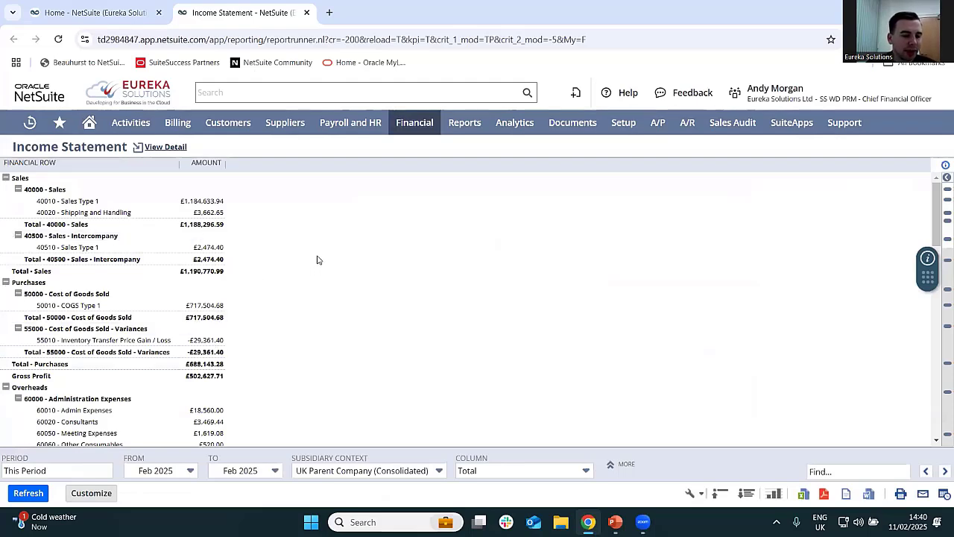
# - Review the income statement's expense accounts and open the detail report for 60010 - Admin Expenses in a separate tab
pyautogui.scroll(-7, 317, 260)
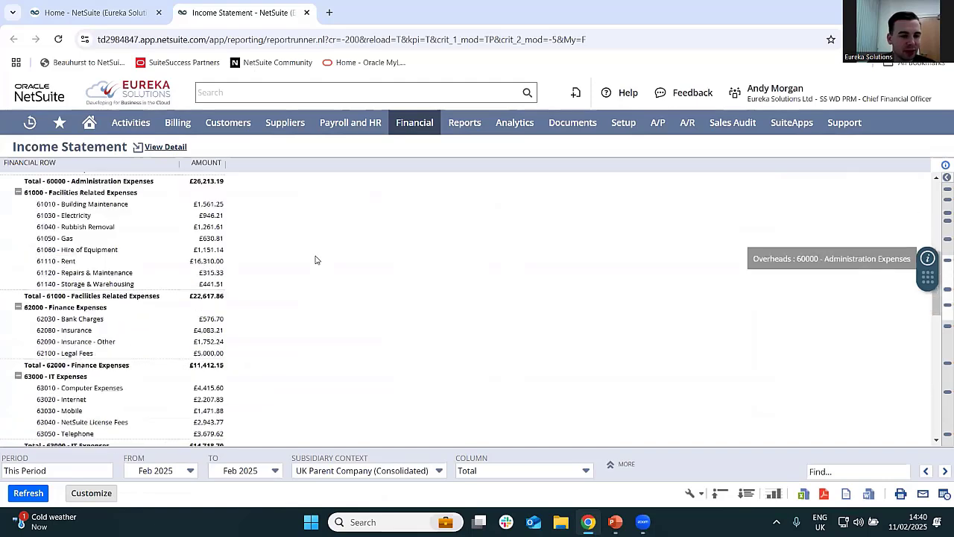
pyautogui.scroll(7, 315, 260)
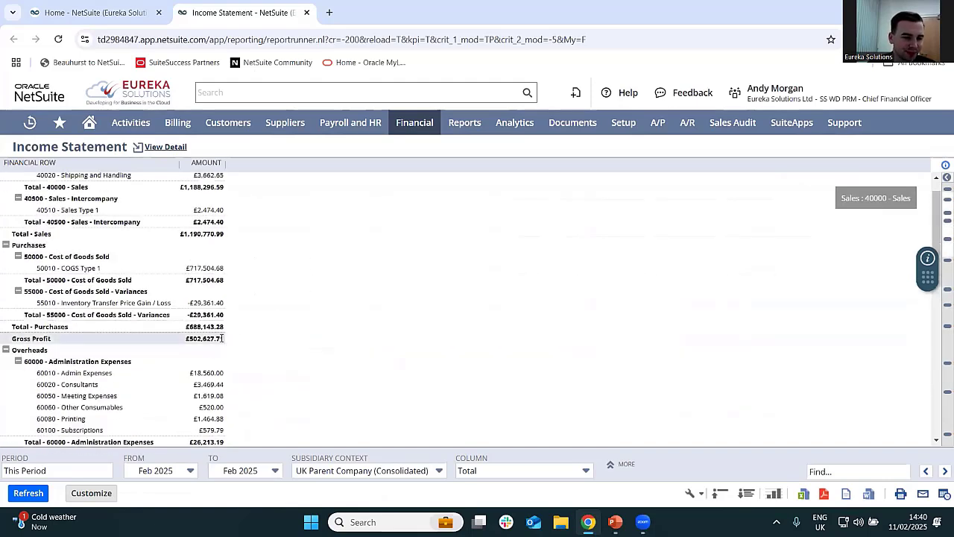
pyautogui.rightClick(206, 376)
pyautogui.click(280, 251)
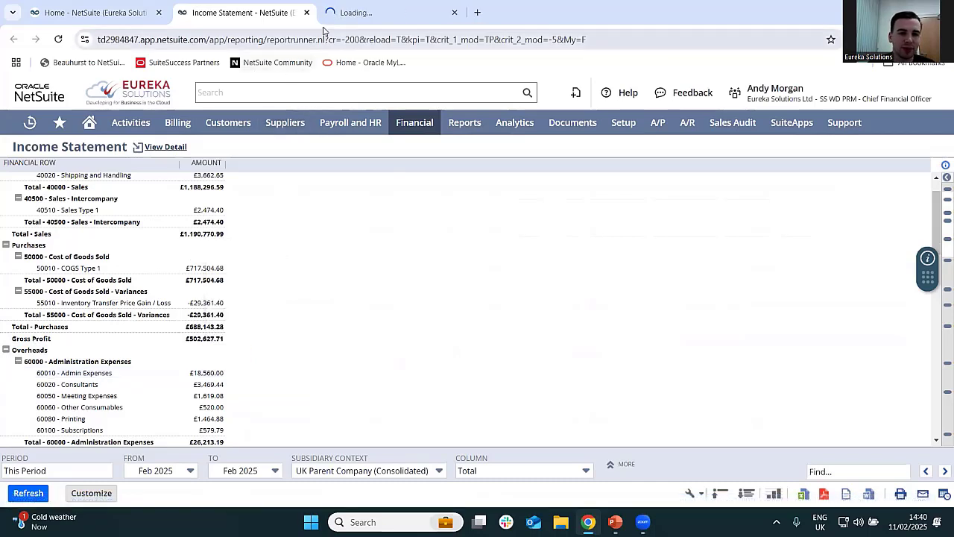
pyautogui.click(365, 13)
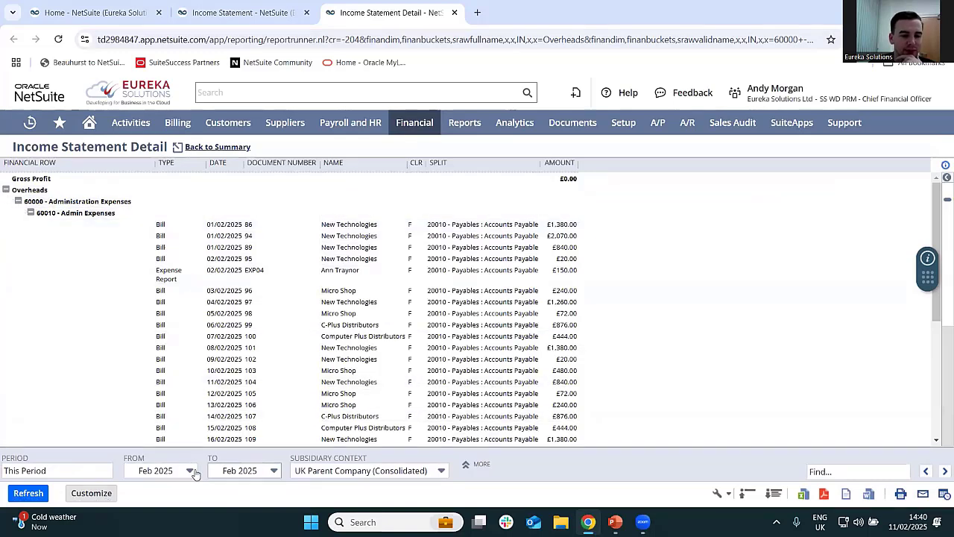
# - Open the first New Technologies bill dated 01/02/2025 from the Admin Expenses detail in a separate tab
pyautogui.rightClick(562, 228)
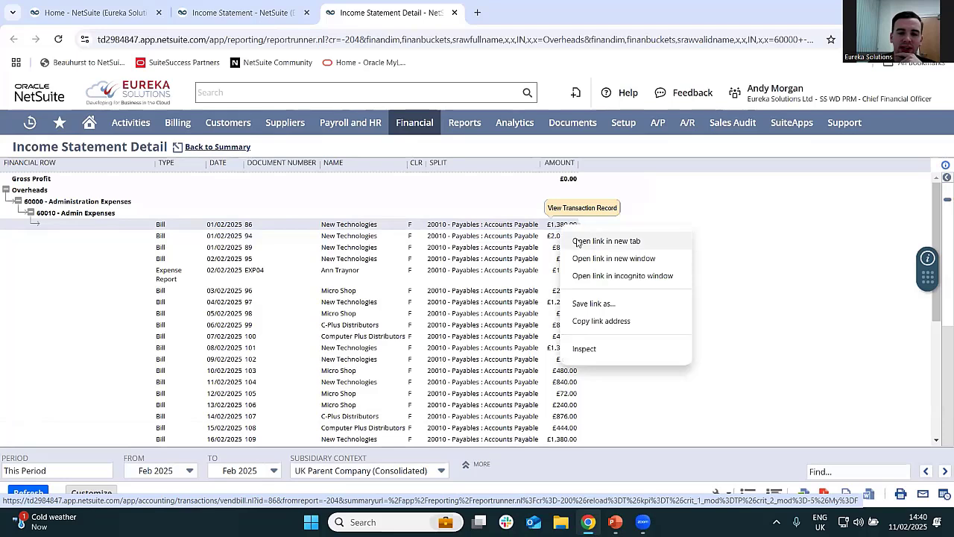
pyautogui.click(578, 243)
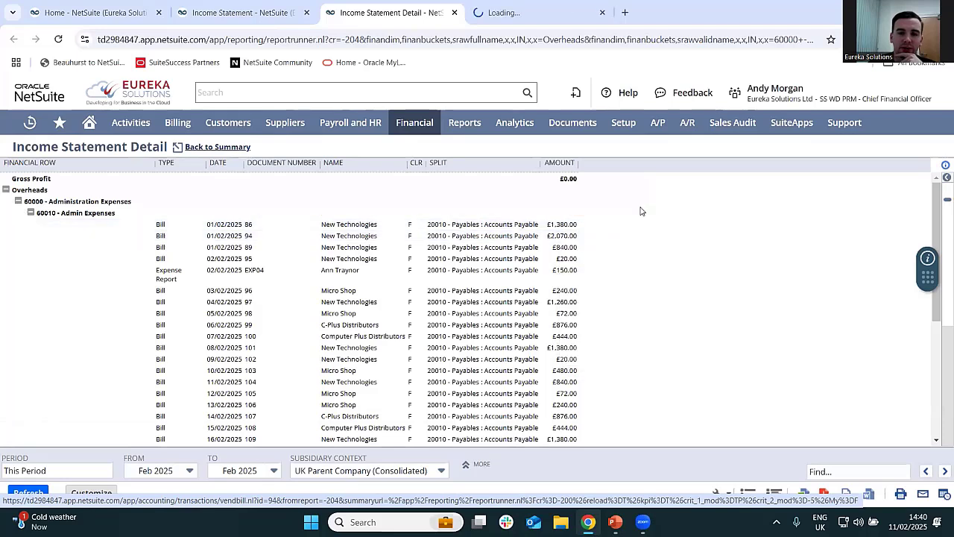
pyautogui.click(542, 17)
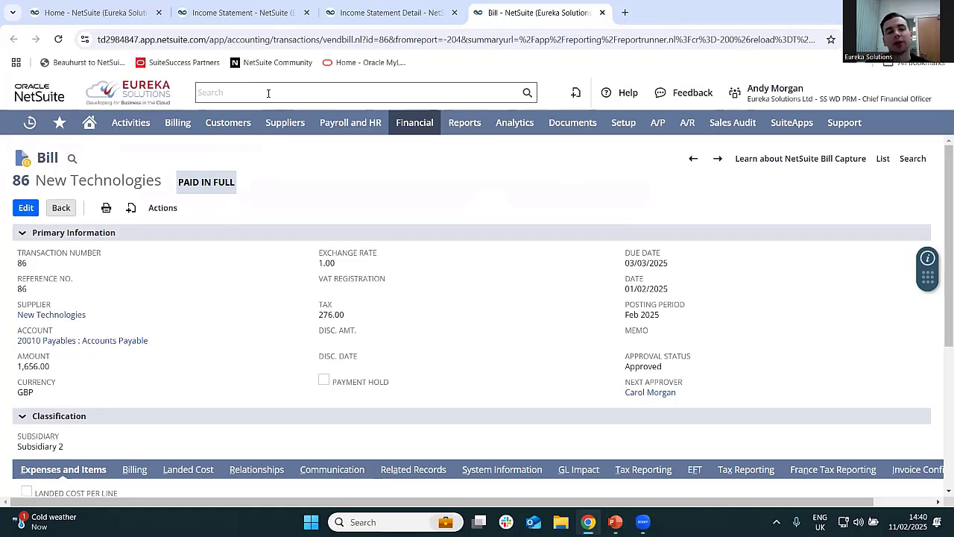
# - Look over the New Technologies bill's primary information, classification and item lines
pyautogui.click(282, 39)
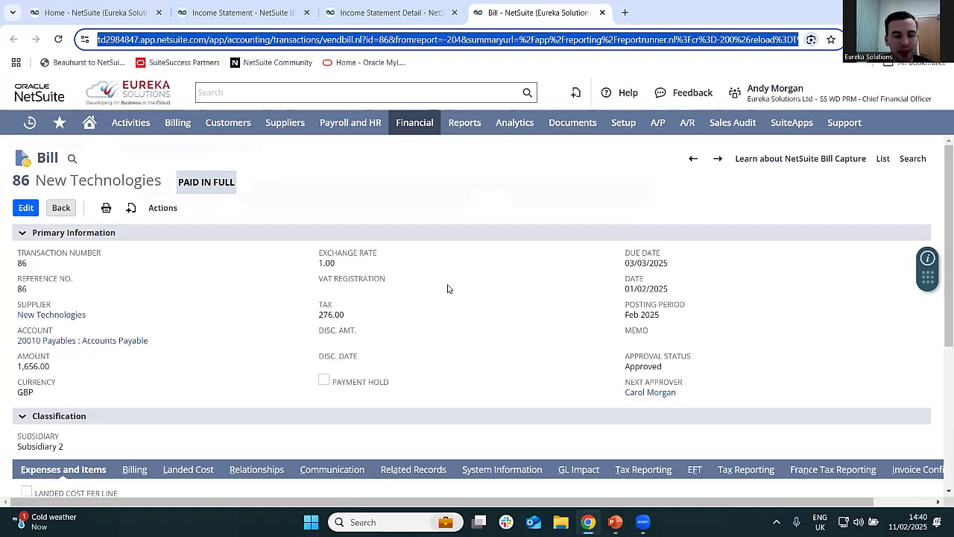
pyautogui.click(451, 310)
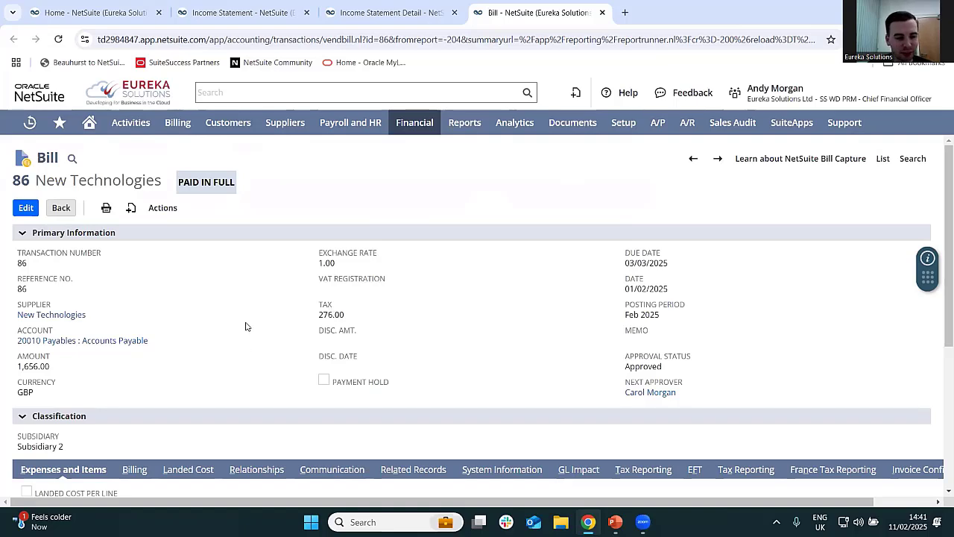
pyautogui.scroll(-3, 245, 319)
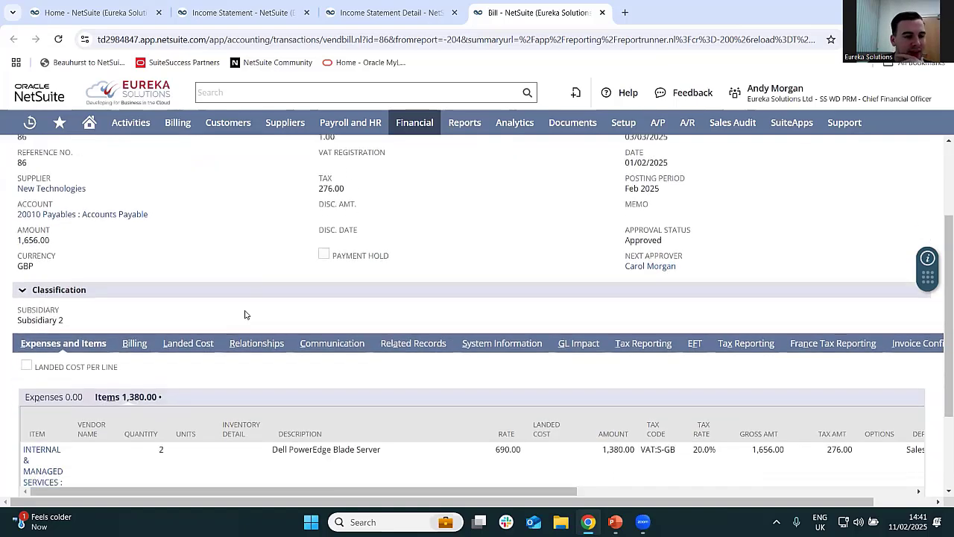
pyautogui.scroll(3, 167, 430)
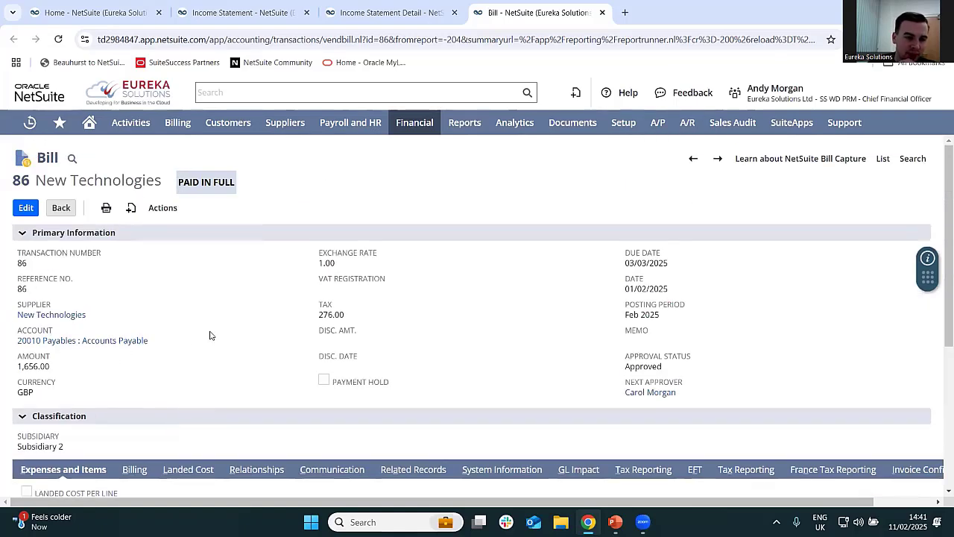
# - Finish looking over the New Technologies bill, and close the income statement detail and bill tabs to return to the Income Statement
pyautogui.scroll(-4, 211, 333)
pyautogui.scroll(1, 321, 384)
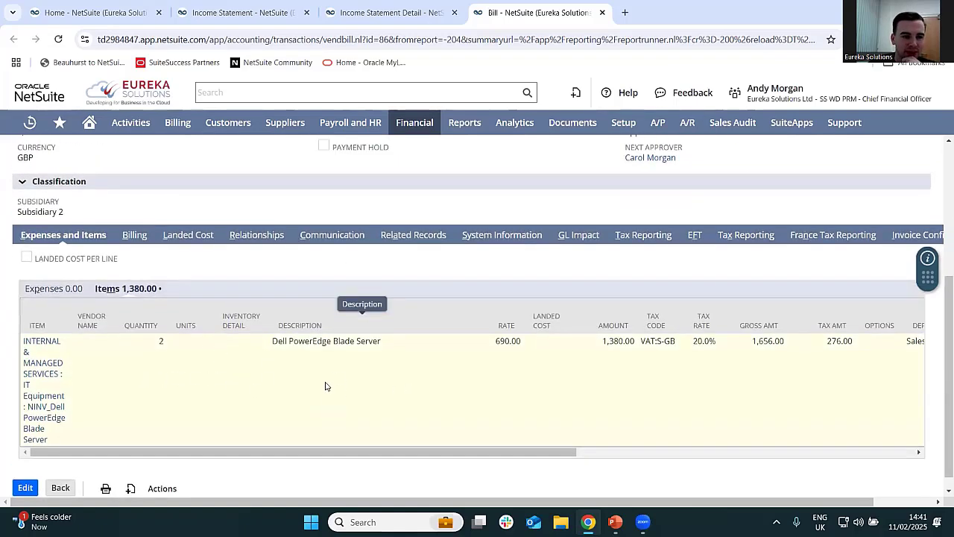
pyautogui.scroll(3, 325, 387)
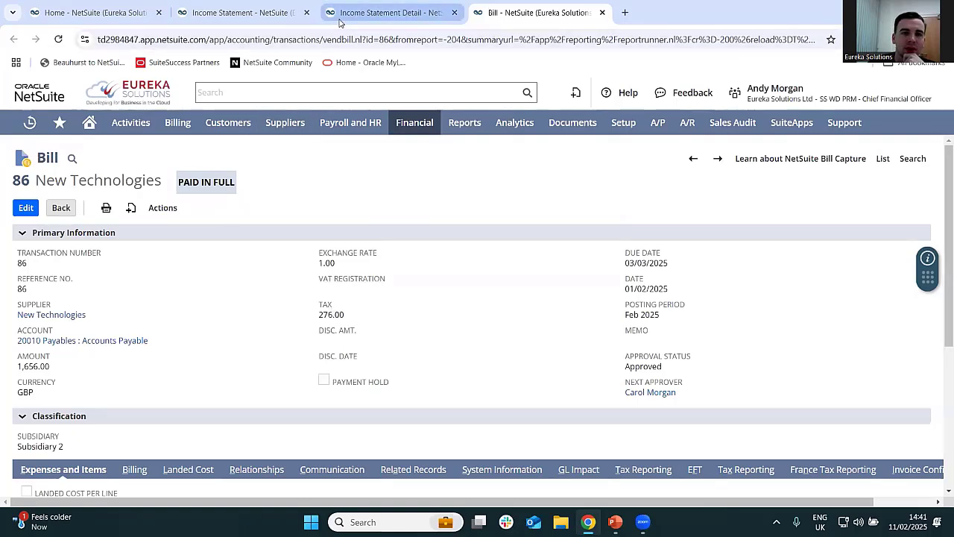
pyautogui.moveTo(339, 20); pyautogui.dragTo(189, 19)
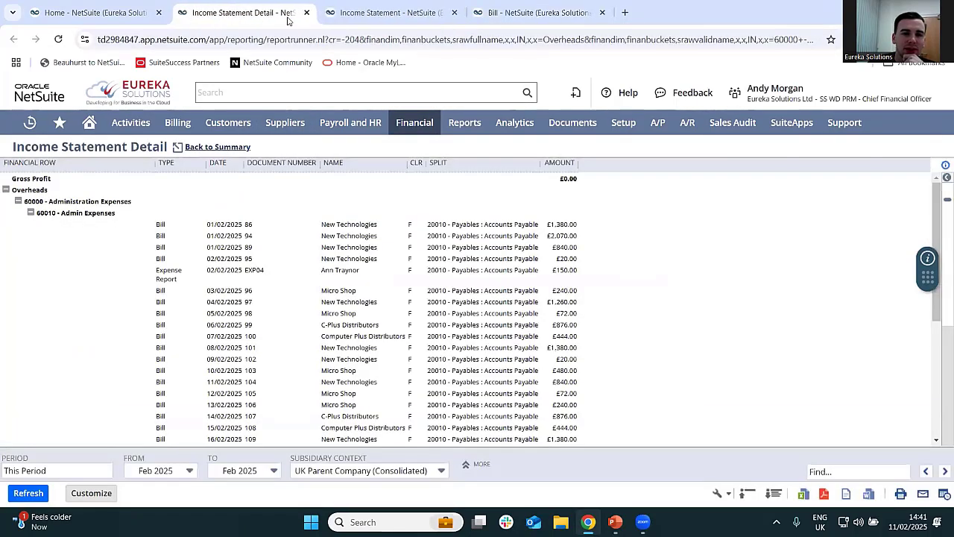
pyautogui.click(307, 13)
pyautogui.moveTo(345, 20); pyautogui.dragTo(246, 15)
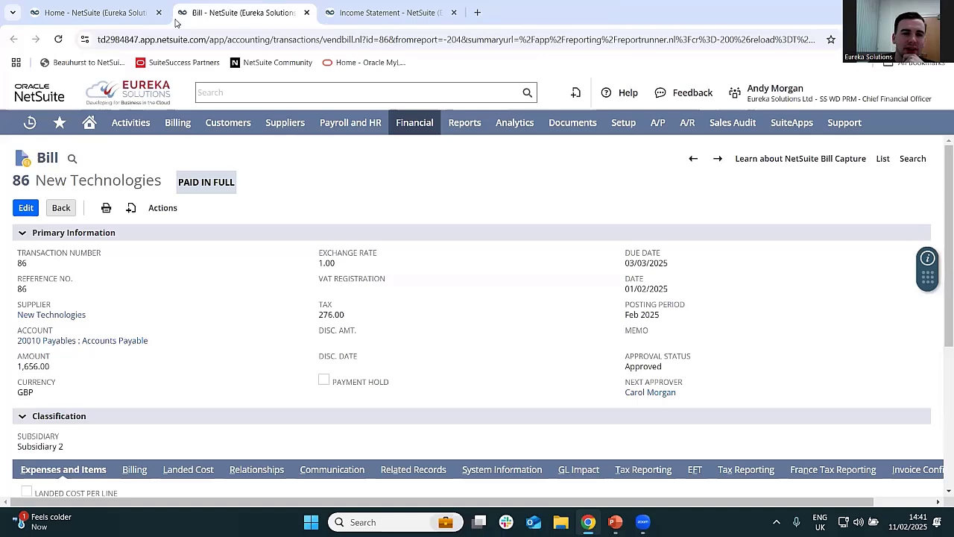
pyautogui.click(306, 13)
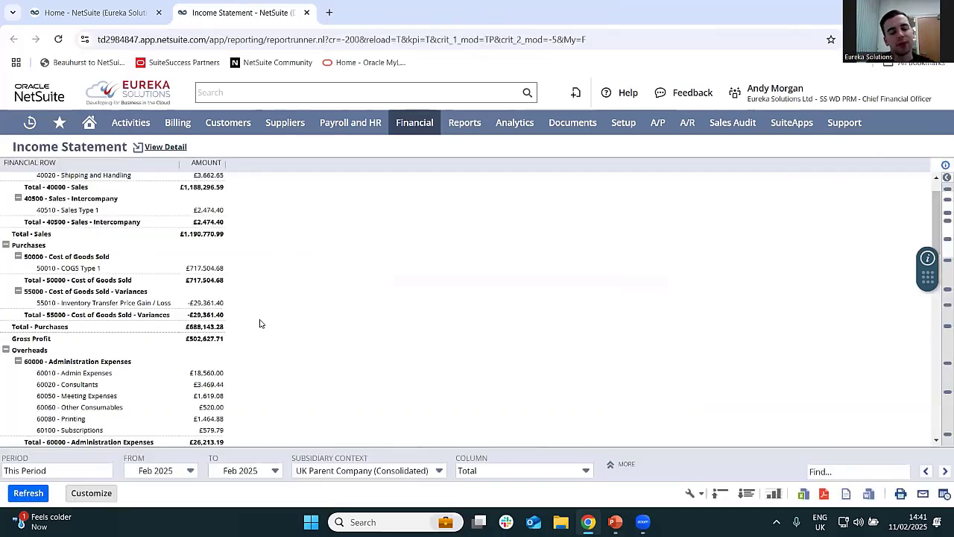
# - Set the income statement's starting period to Feb 2024, break its columns down by Class and refresh the report
pyautogui.scroll(1, 322, 338)
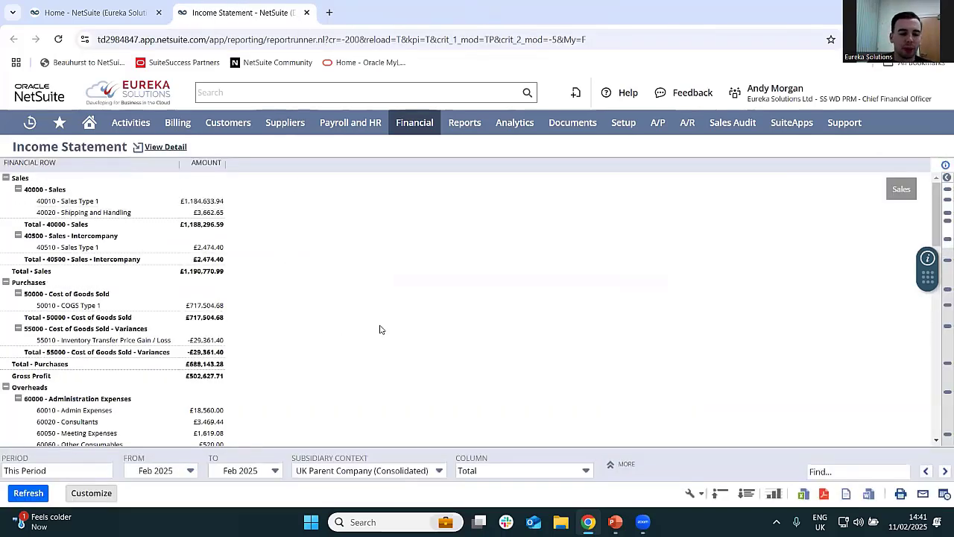
pyautogui.click(534, 471)
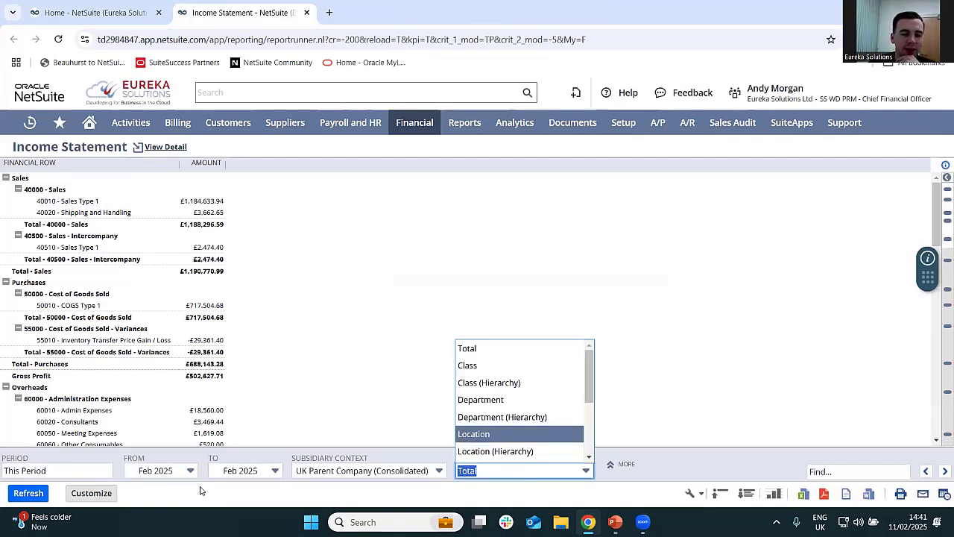
pyautogui.click(160, 471)
pyautogui.scroll(3, 159, 395)
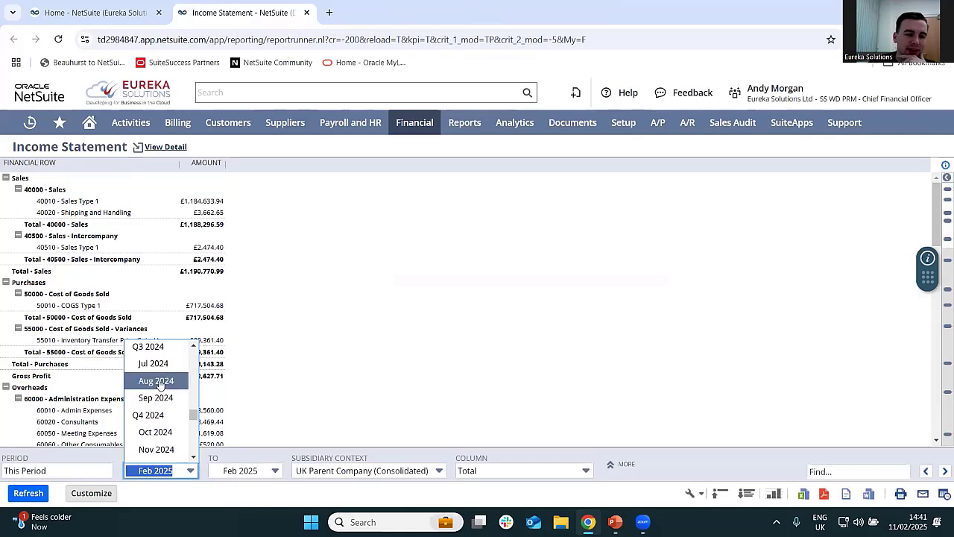
pyautogui.scroll(2, 159, 384)
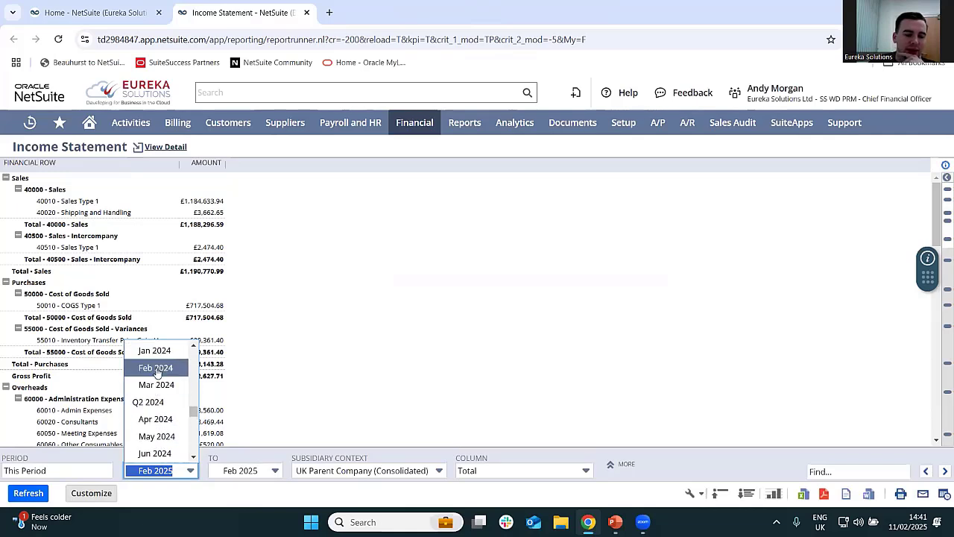
pyautogui.click(156, 368)
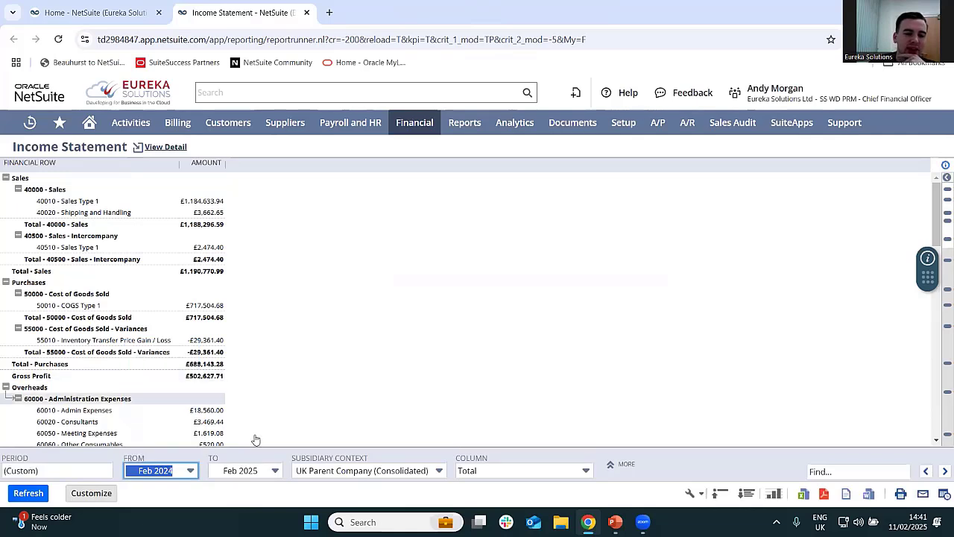
pyautogui.click(541, 469)
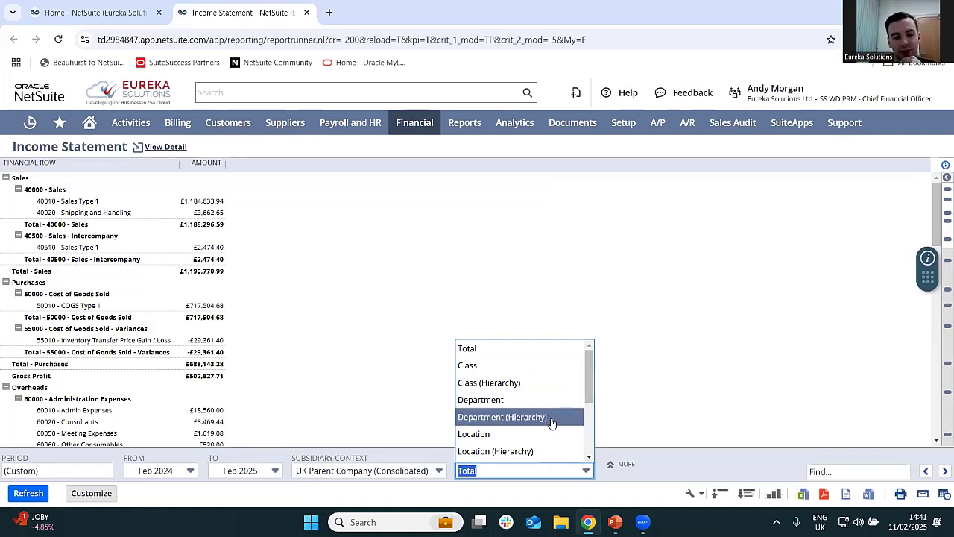
pyautogui.click(538, 365)
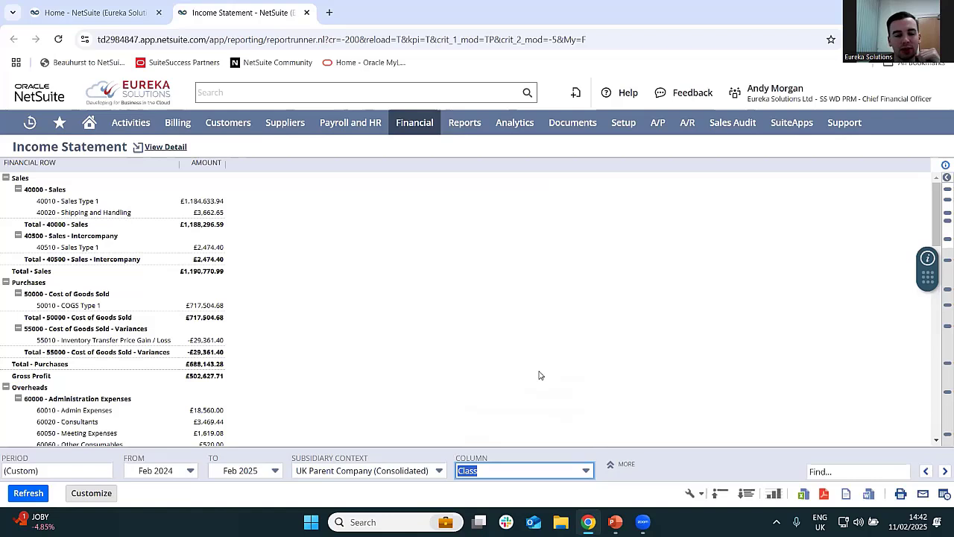
pyautogui.click(27, 494)
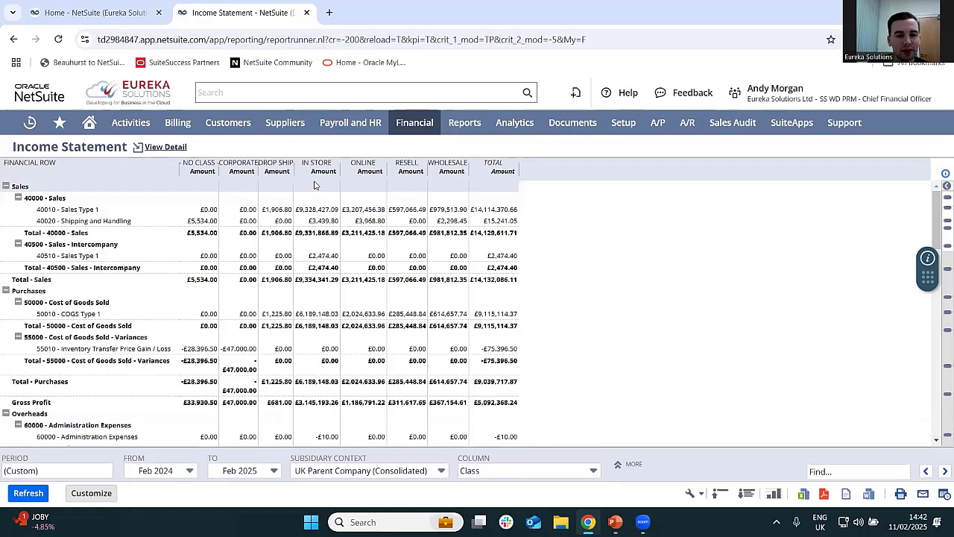
# - Regroup the income statement columns by Department (Hierarchy) and refresh the report
pyautogui.click(560, 470)
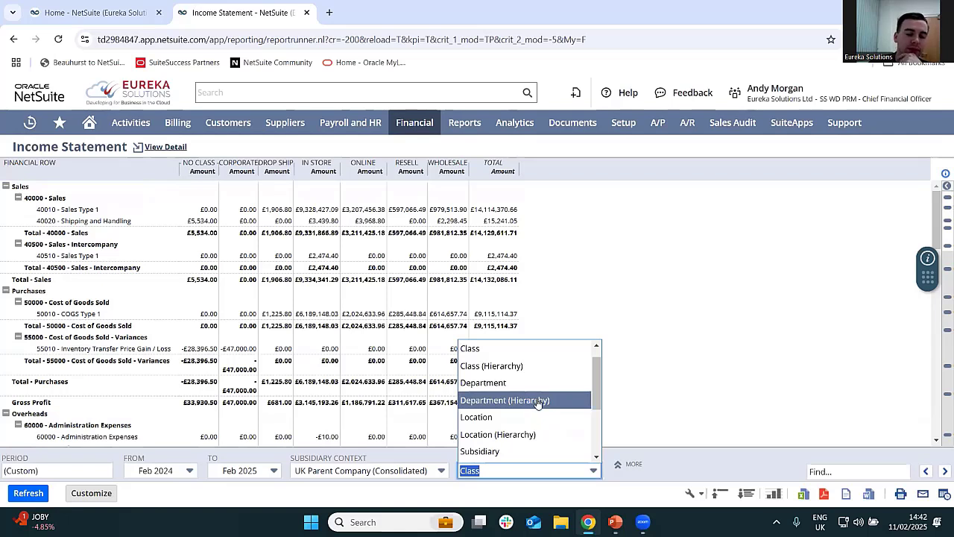
pyautogui.click(537, 400)
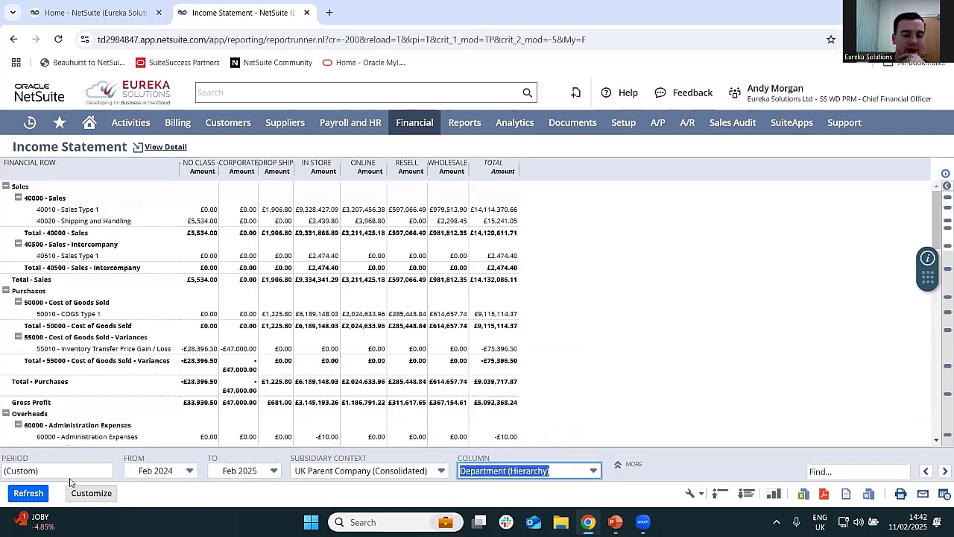
pyautogui.click(28, 493)
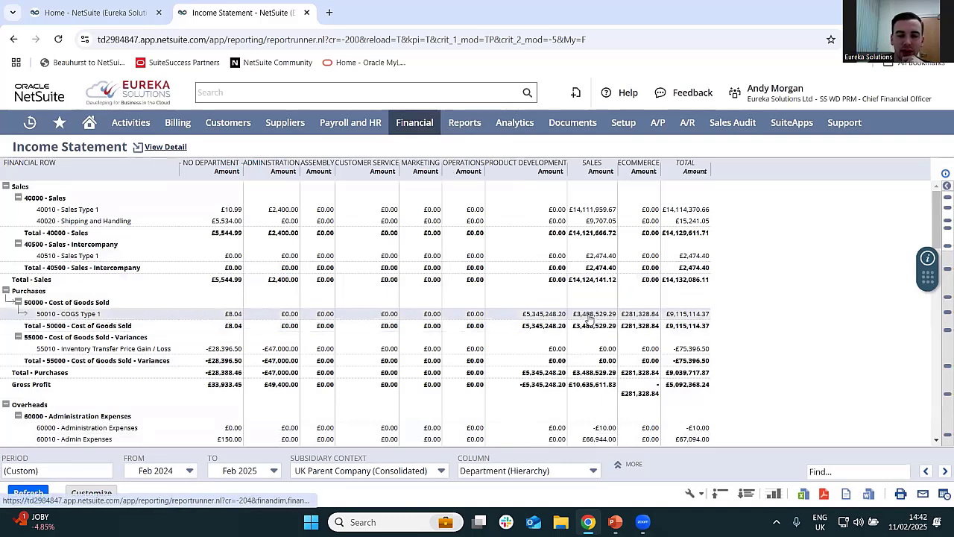
# - Show the income statement by Subsidiary (Hierarchy) instead and refresh it
pyautogui.click(551, 472)
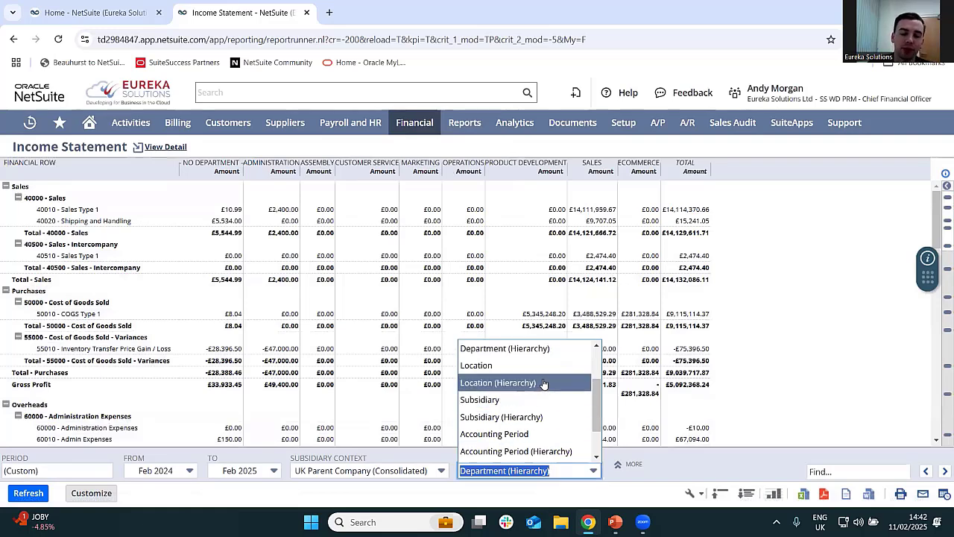
pyautogui.click(545, 418)
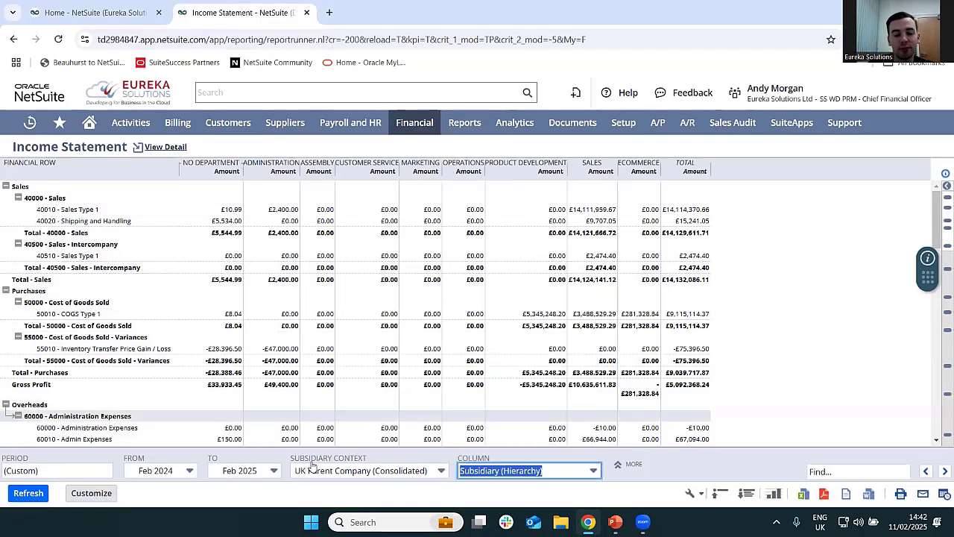
pyautogui.click(28, 492)
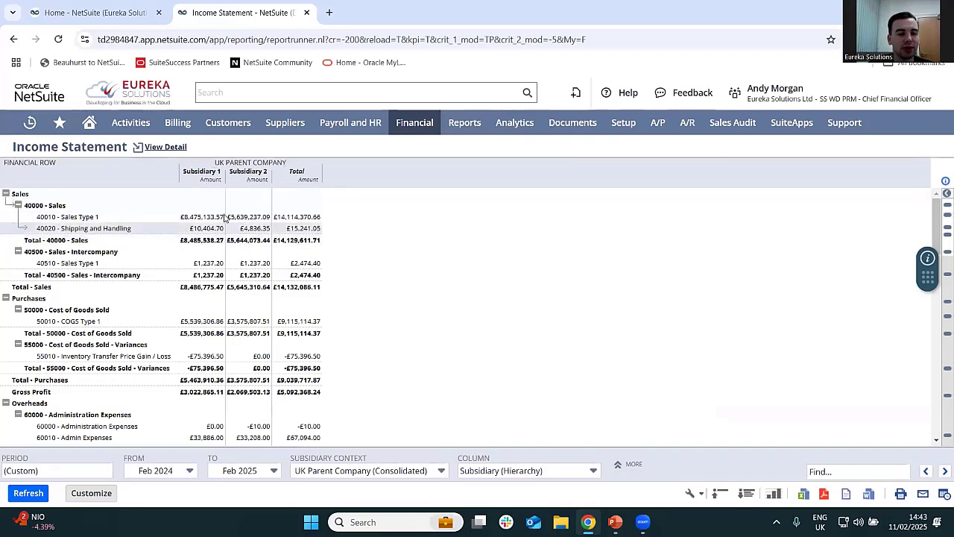
# - Break the income statement down by Accounting Period (Hierarchy), refresh it and review the monthly, quarterly and yearly columns across sales, purchases and overheads
pyautogui.click(559, 470)
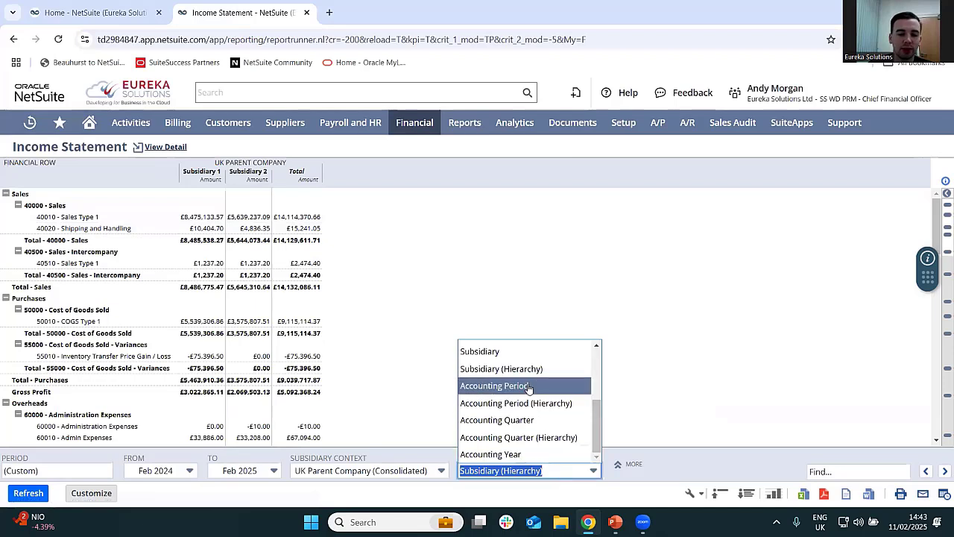
pyautogui.scroll(3, 525, 373)
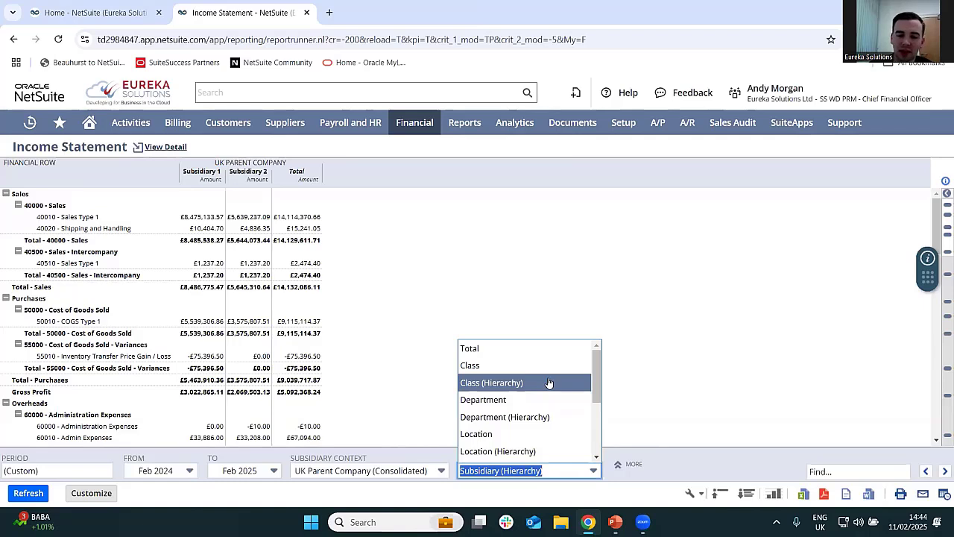
pyautogui.scroll(-3, 548, 382)
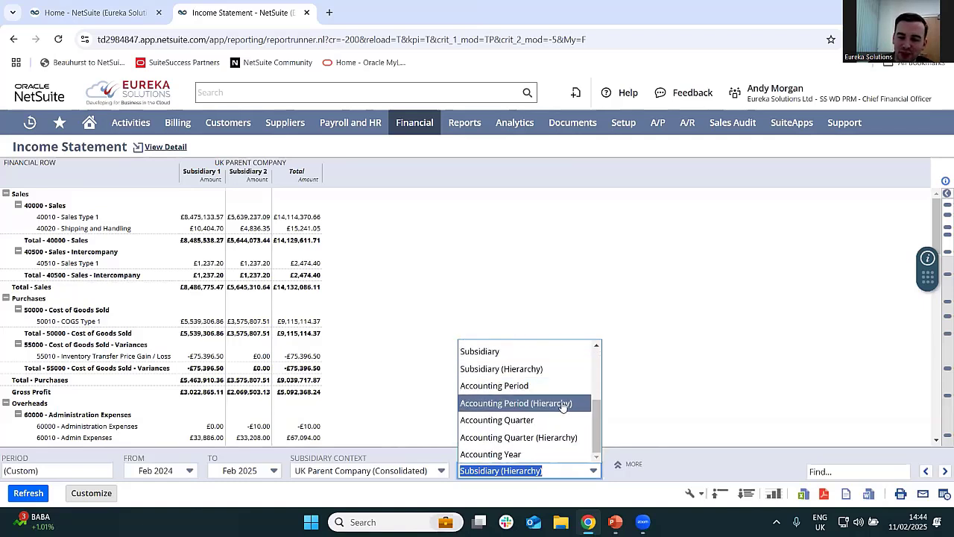
pyautogui.click(563, 404)
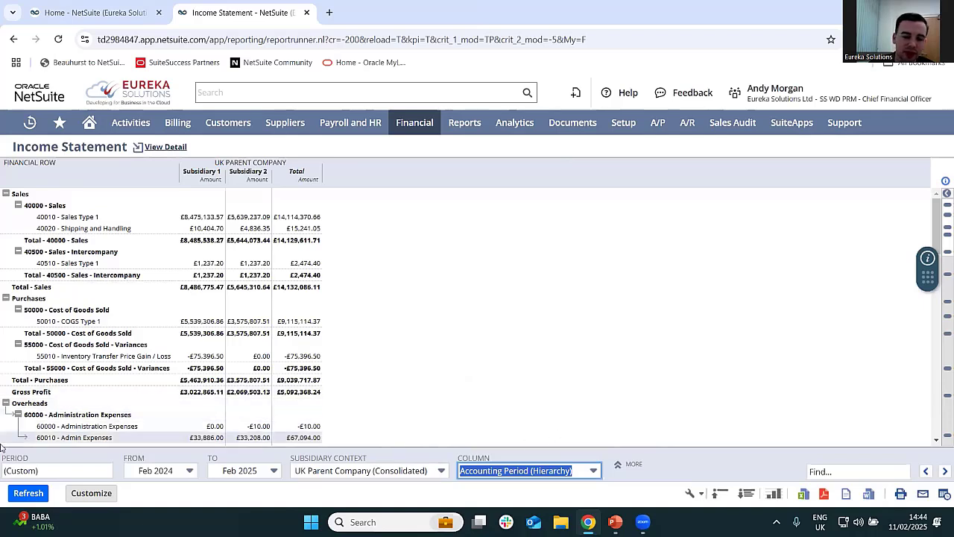
pyautogui.click(30, 493)
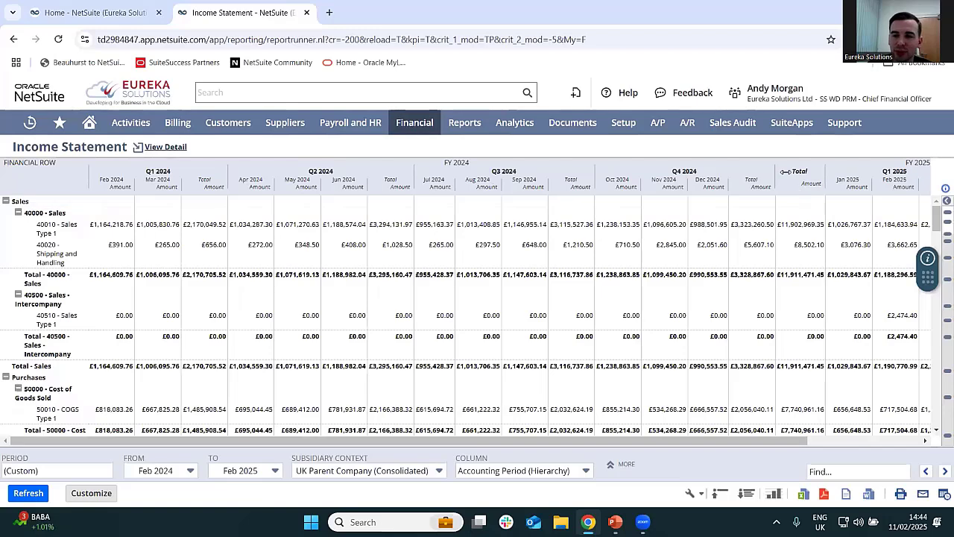
pyautogui.scroll(-2, 858, 219)
pyautogui.hscroll(2, 857, 220)
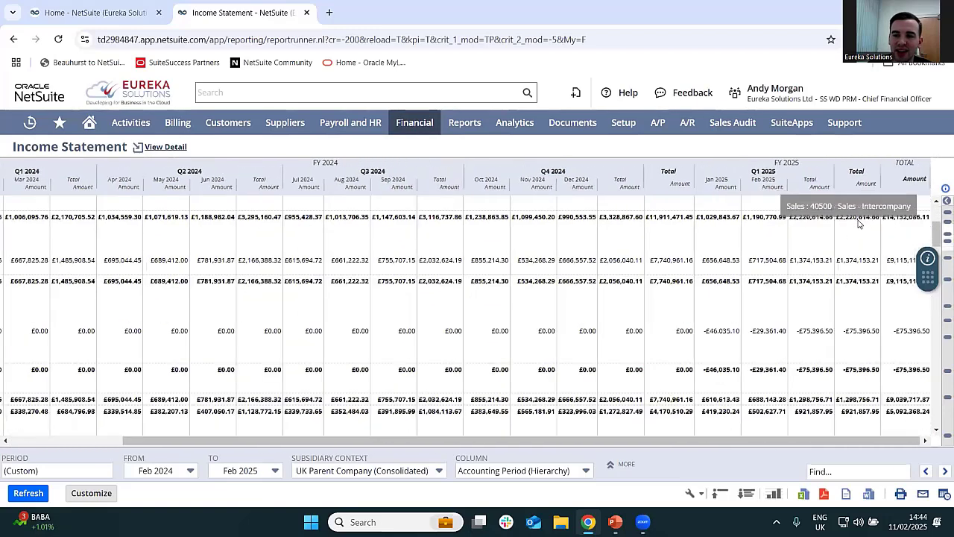
pyautogui.scroll(-3, 857, 222)
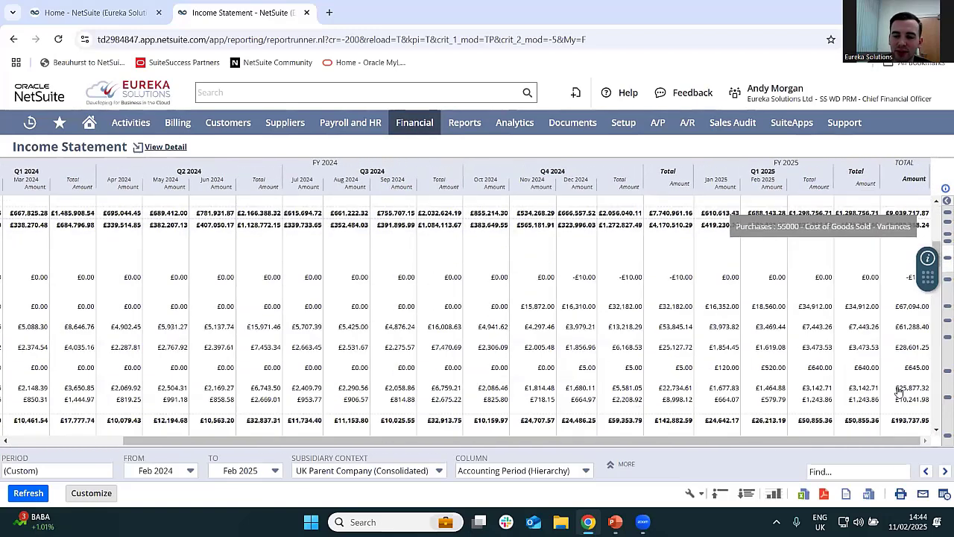
pyautogui.scroll(3, 898, 390)
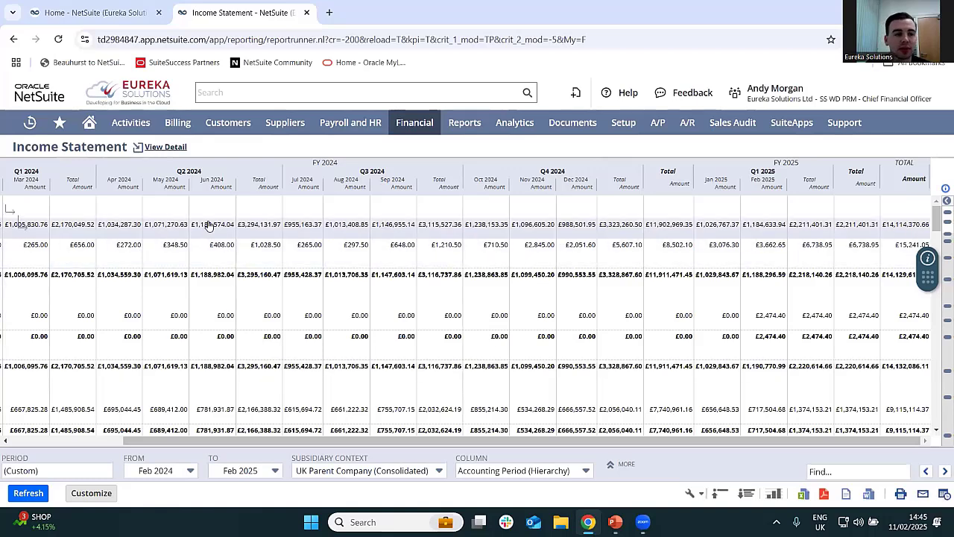
# - Return from the income statement to the Chief Financial Officer home dashboard and close the spare Home tab
pyautogui.click(89, 122)
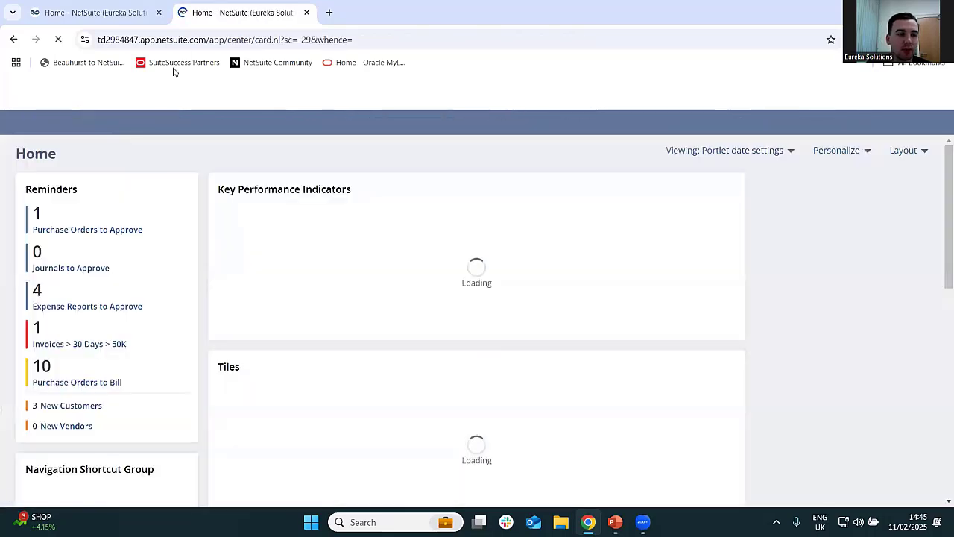
pyautogui.click(158, 12)
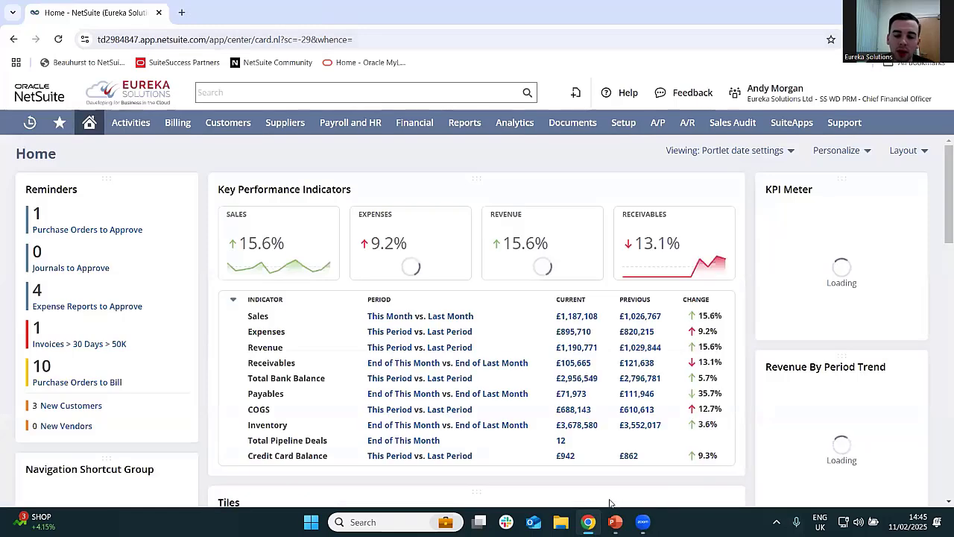
# - Switch to the PowerPoint presentation, start the slide show from the NetSuite Demonstration slide and advance to Why NetSuite for Wholesale Distribution
pyautogui.click(615, 522)
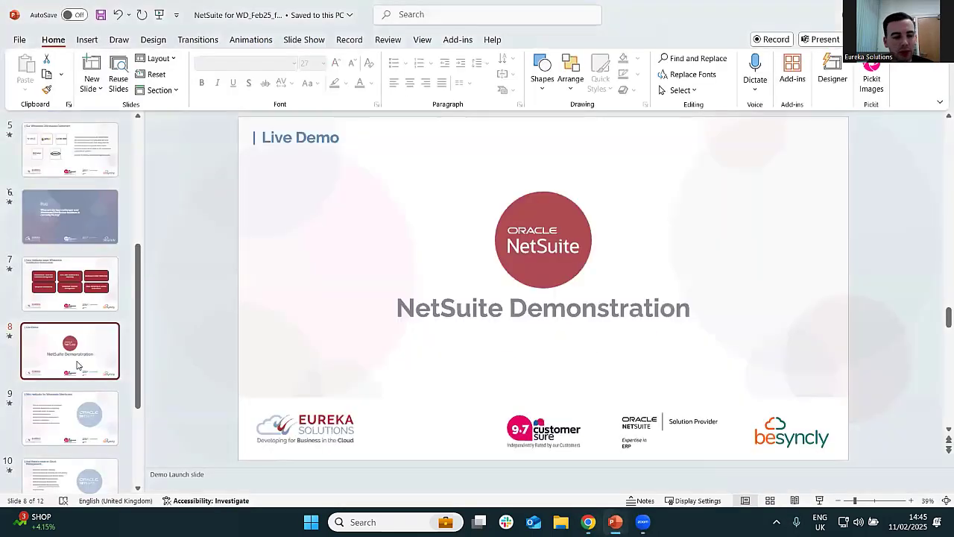
pyautogui.click(819, 500)
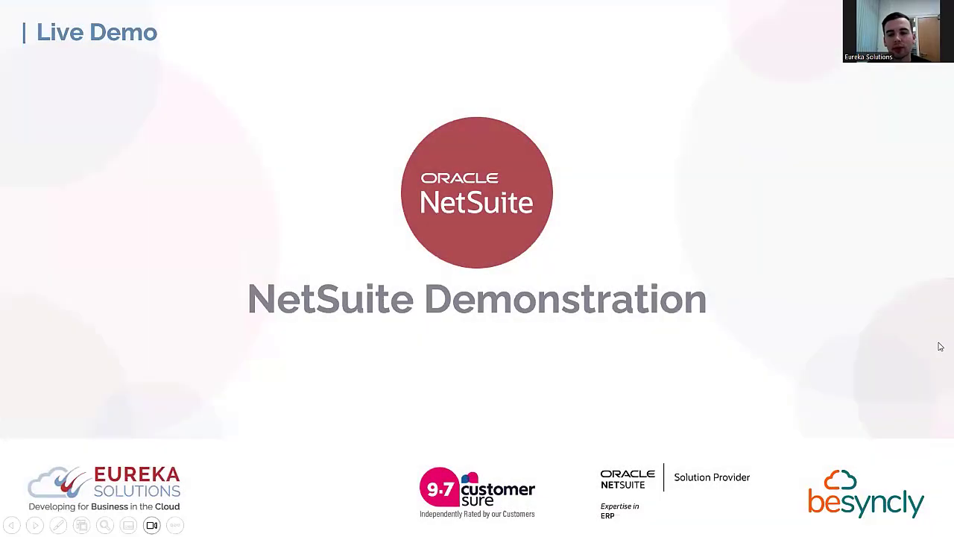
pyautogui.press('Right')
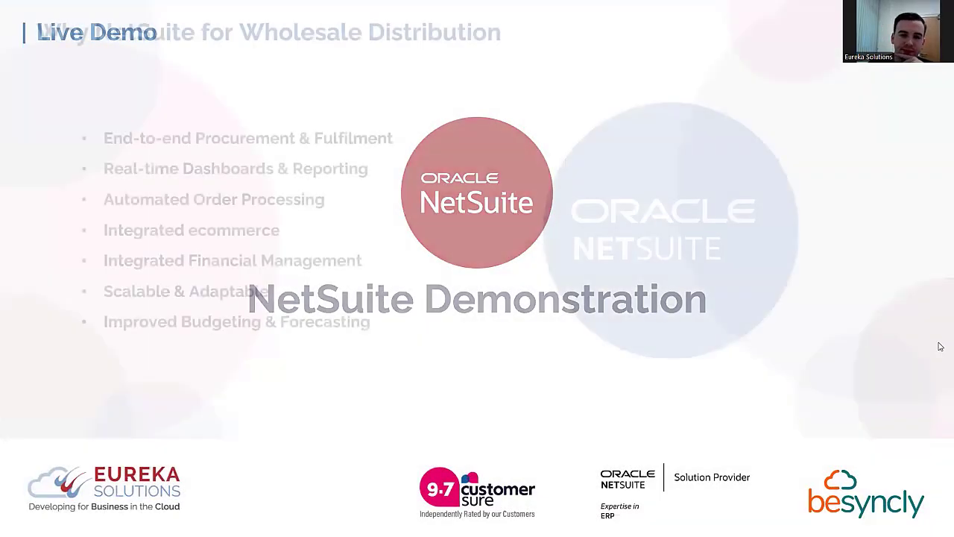